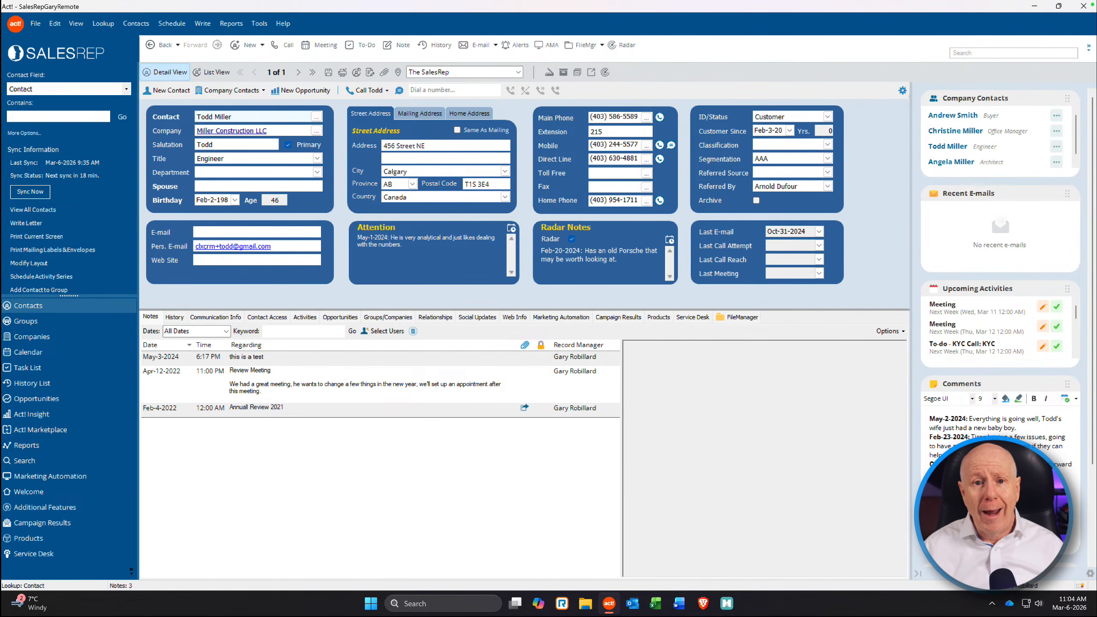
Step: Switch to Safari, open the bookmarked Act! login page and sign in with the saved e-mail and password
key("ctrl+Right")
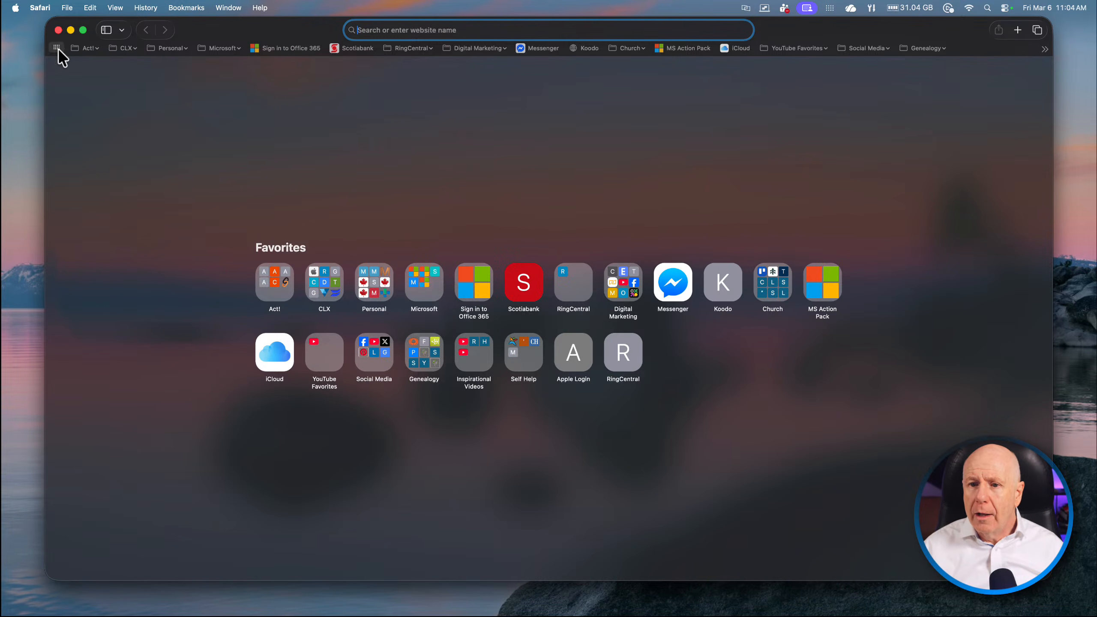
left_click(97, 48)
left_click(104, 78)
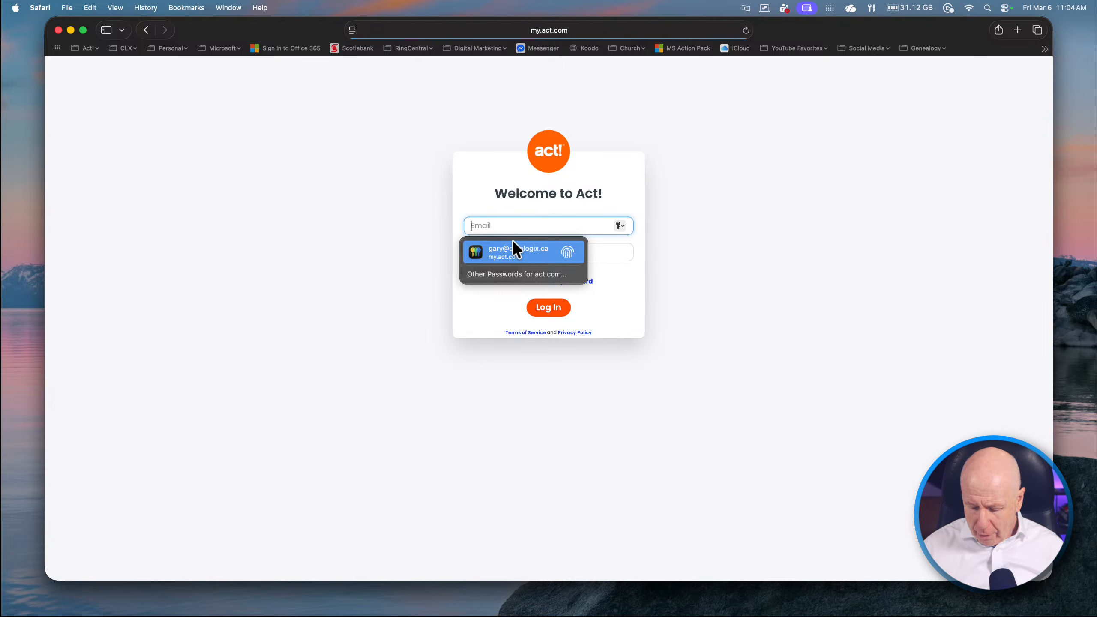
left_click(513, 242)
key("Return")
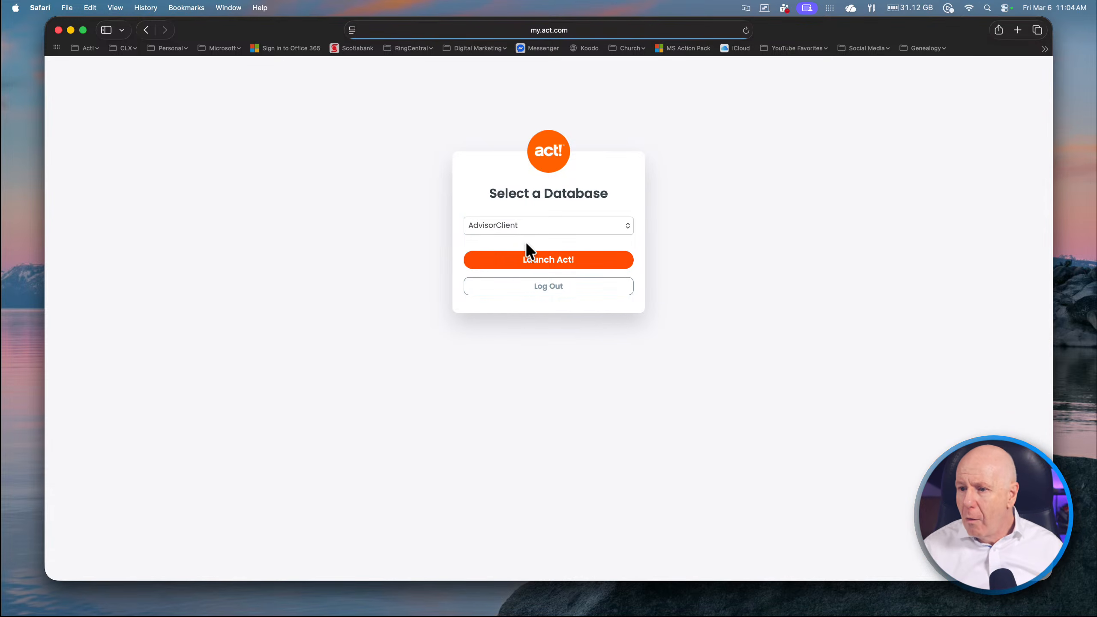
Step: Choose a different database for the session and launch Act! with it
left_click(516, 221)
left_click(503, 284)
left_click(548, 260)
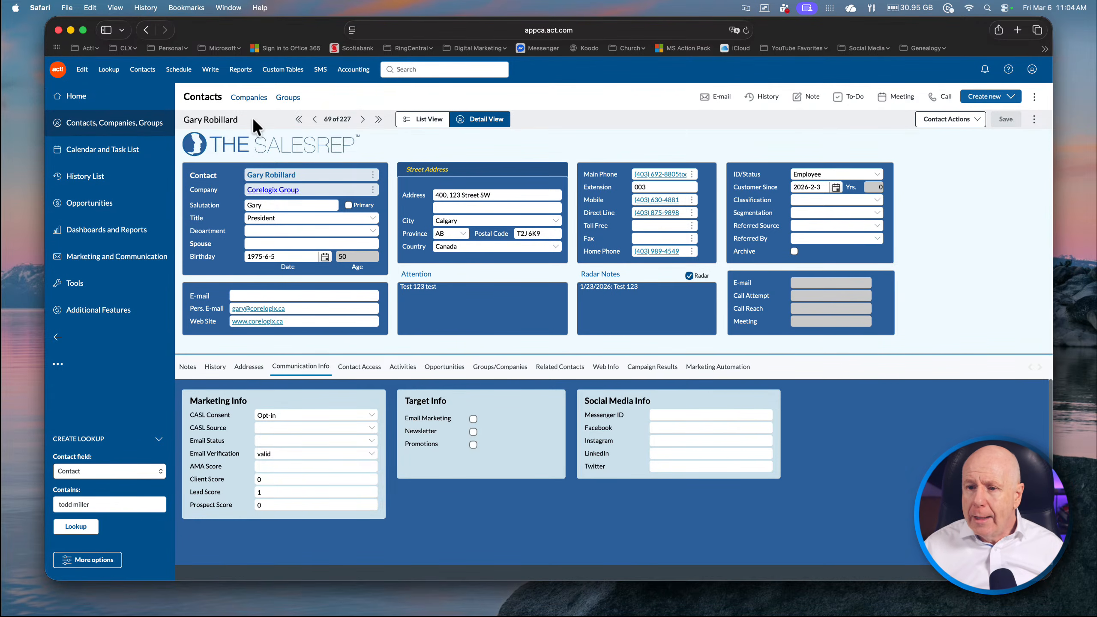
Step: Open the Interactive Quotes additional feature and bring up its settings
left_click(86, 314)
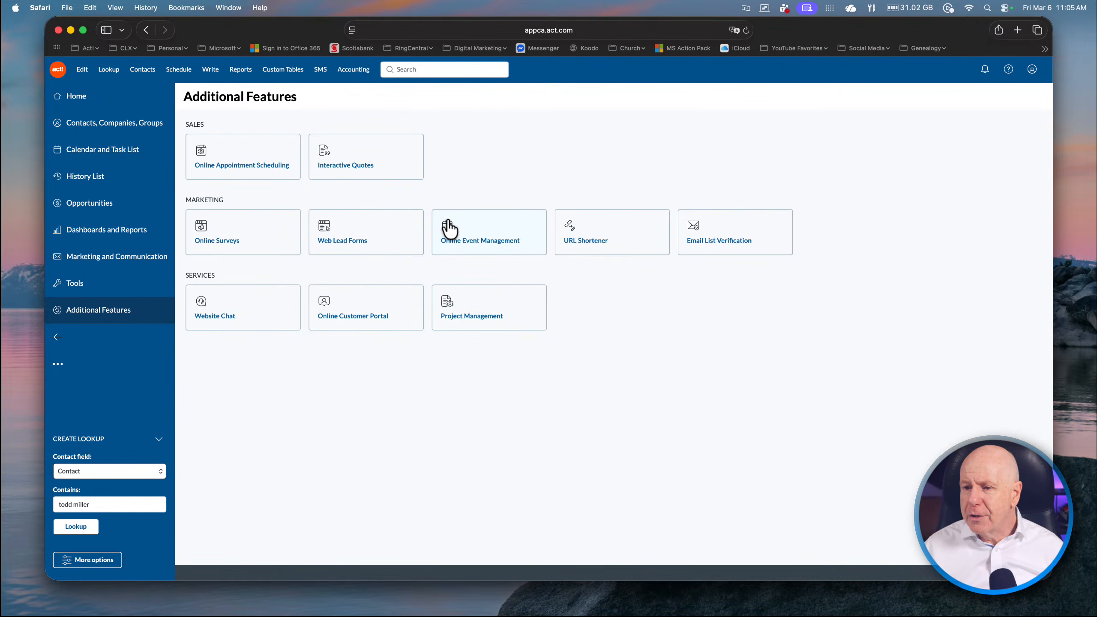
left_click(343, 167)
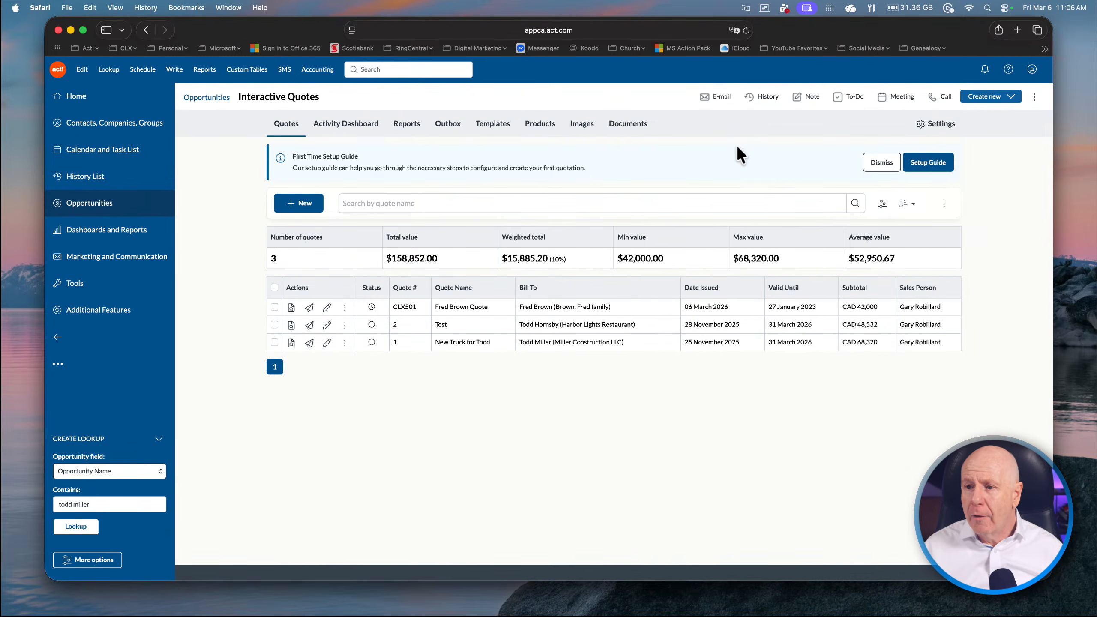
left_click(927, 131)
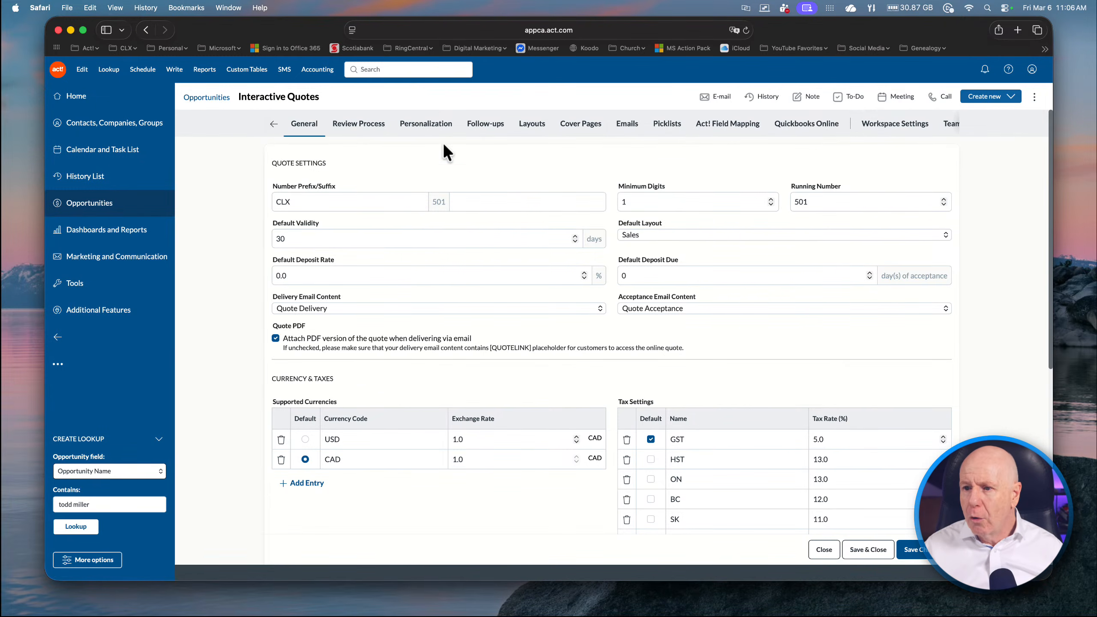
Step: Open the Sales quote layout and examine its general details, template choices, style customization and language overrides, then return to the layouts list
left_click(531, 130)
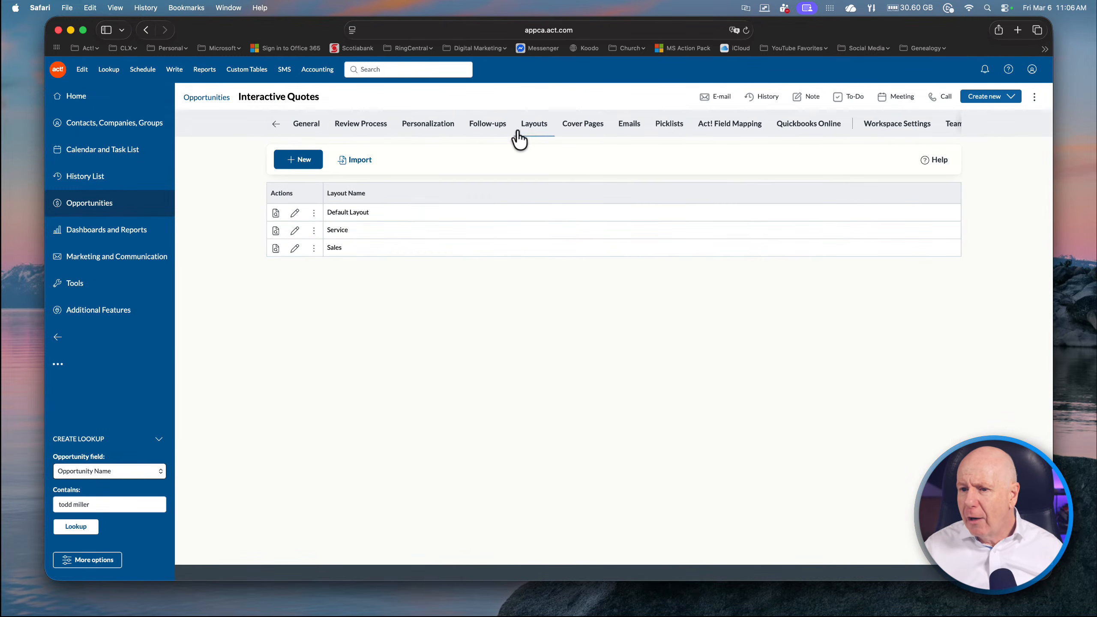
left_click(295, 248)
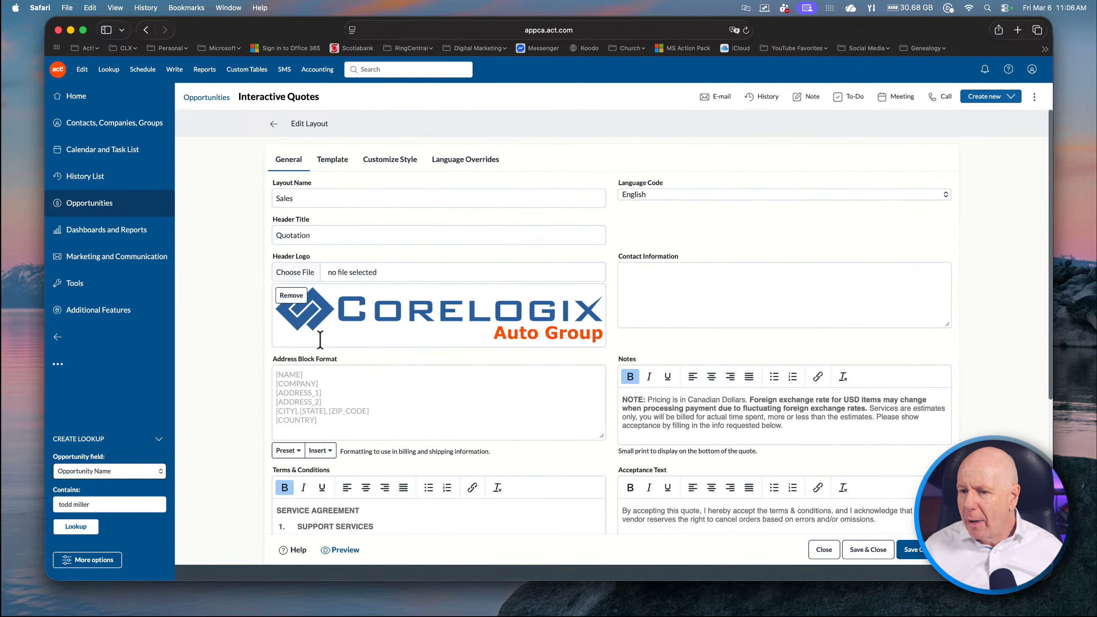
left_click(343, 154)
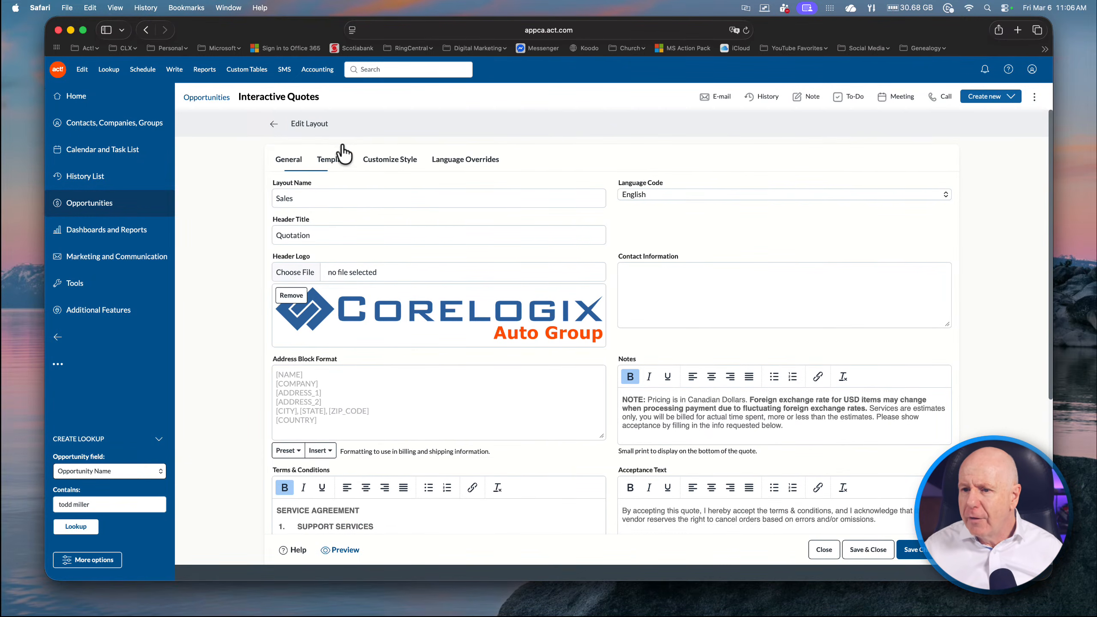
left_click(384, 162)
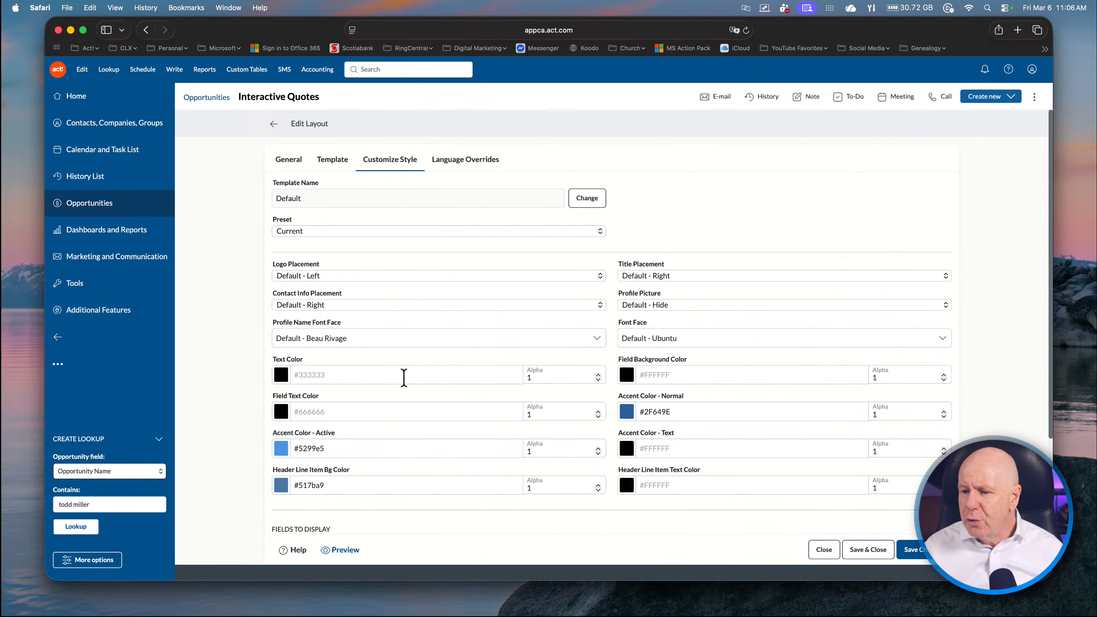
left_click(457, 163)
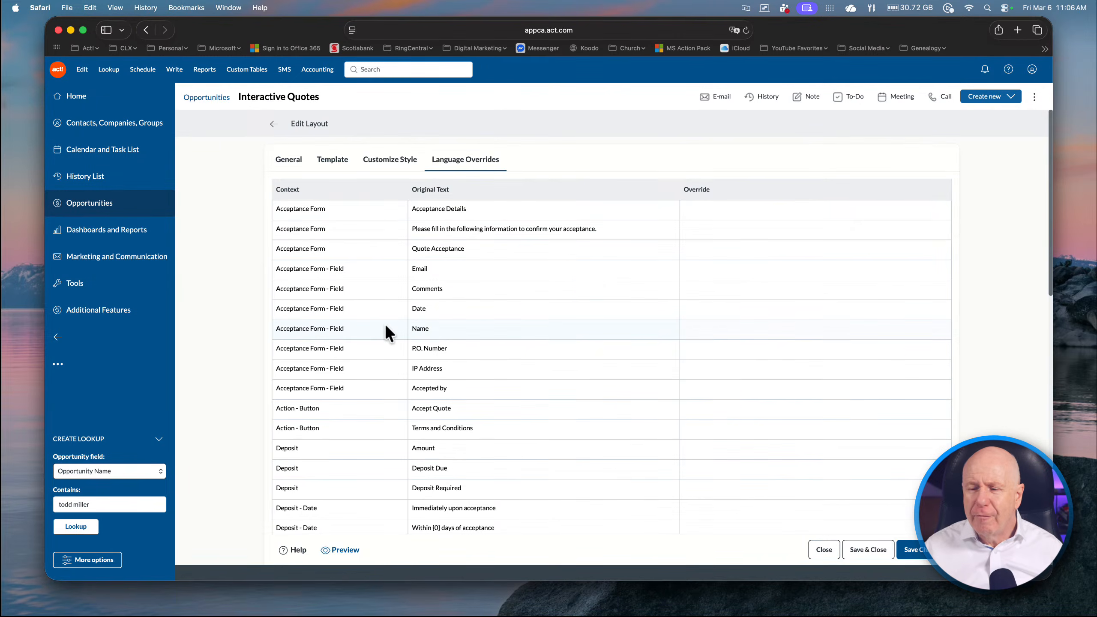
left_click(329, 159)
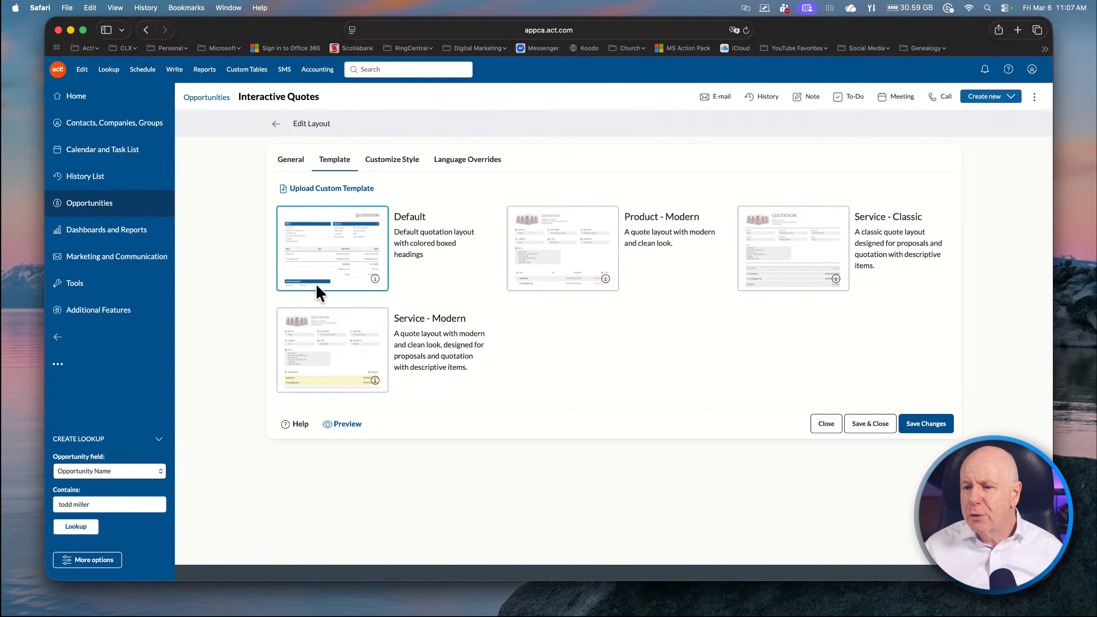
left_click(382, 162)
left_click(477, 158)
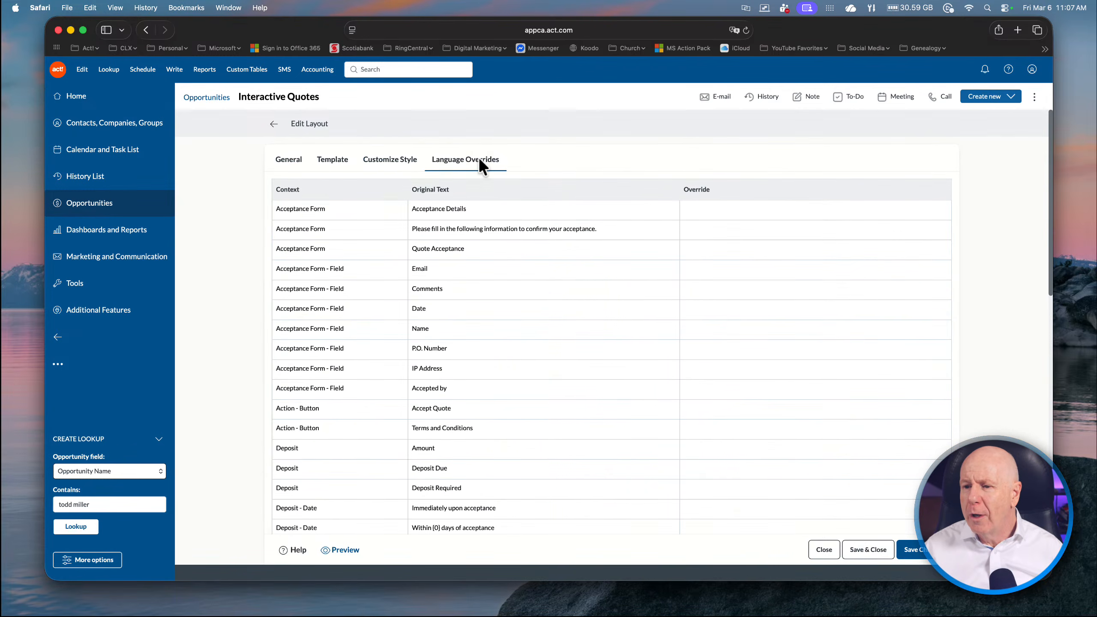
left_click(288, 159)
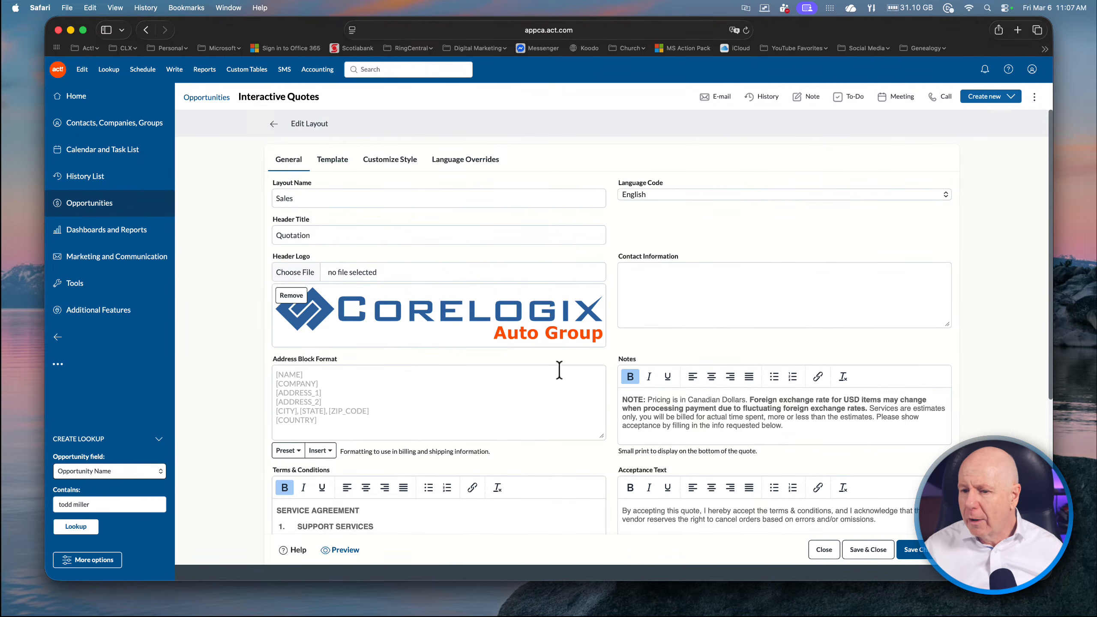
left_click(273, 124)
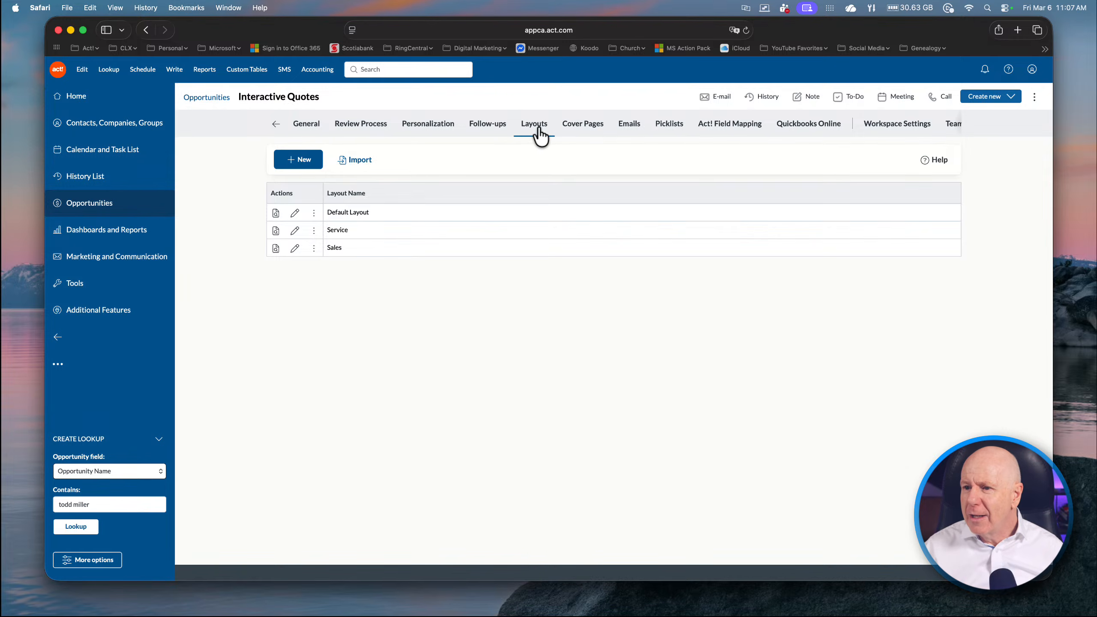
Step: Examine the quote review process and the general quote settings, including numbering, supported currencies and tax rates
left_click(374, 124)
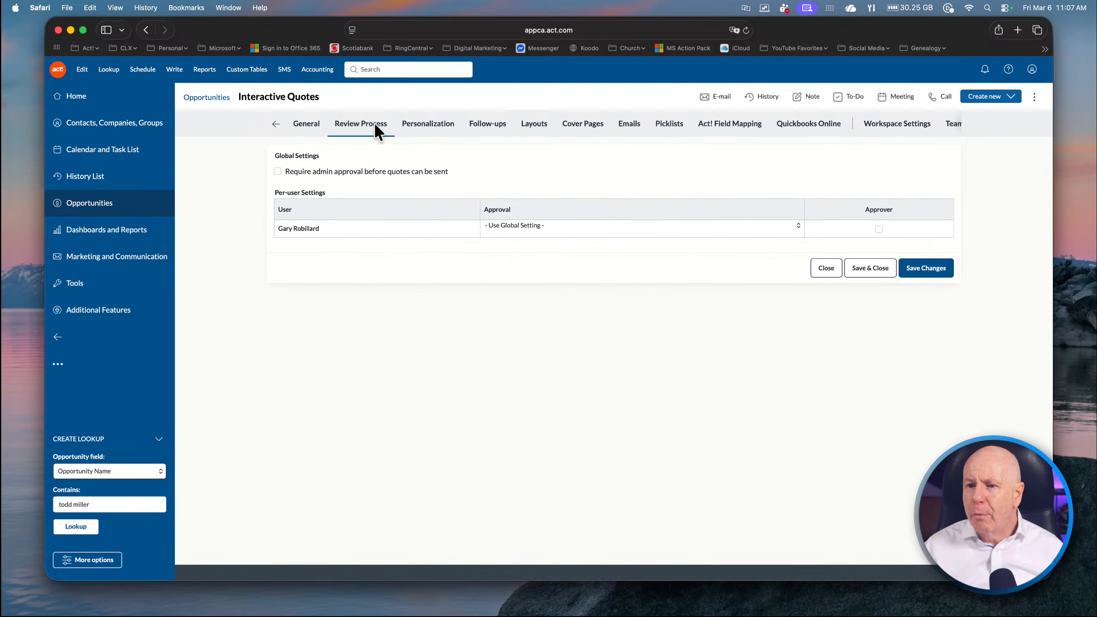
left_click(292, 122)
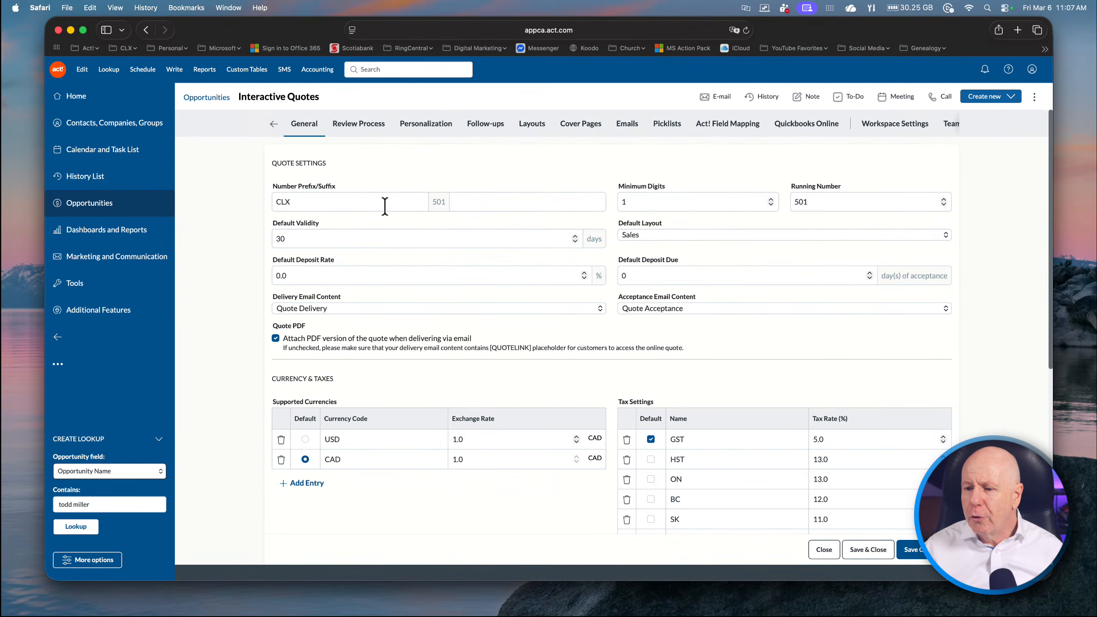
scroll(592, 352, "down", 3)
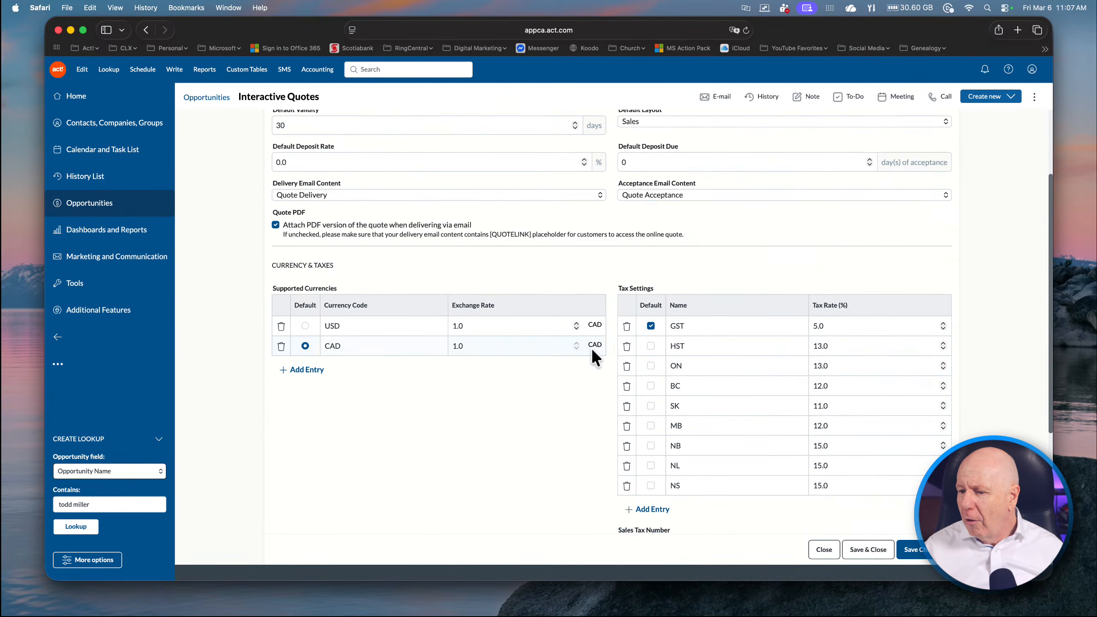
scroll(591, 350, "down", 2)
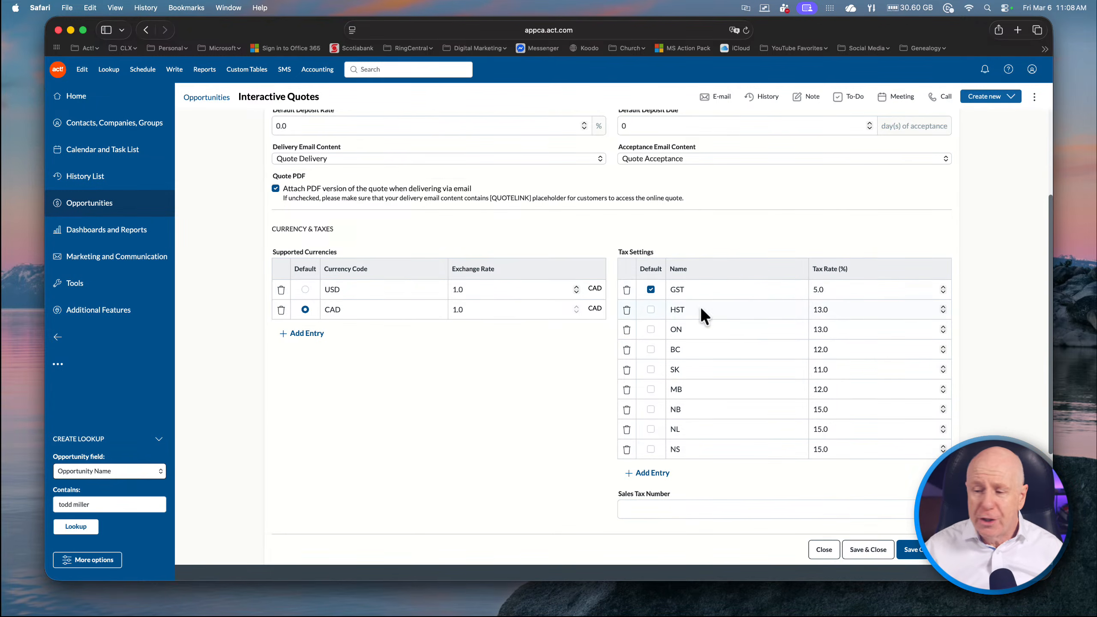
scroll(598, 317, "up", 4)
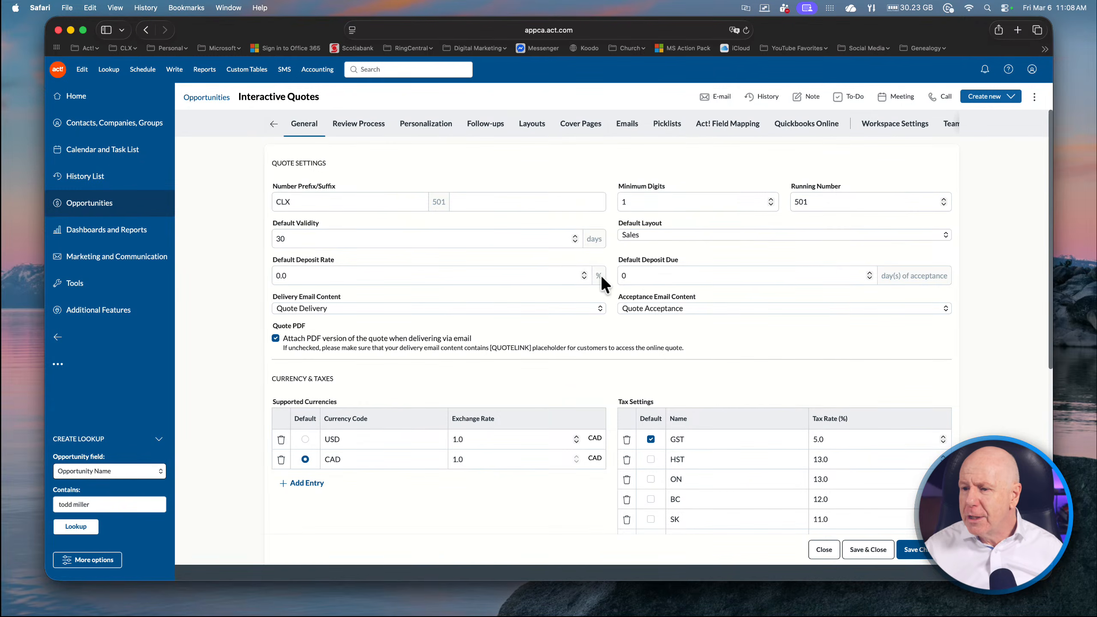
Step: Examine the review, personalization, follow-up, cover page, e-mail, picklist and Act! field mapping settings, and return to the quotes list
left_click(371, 126)
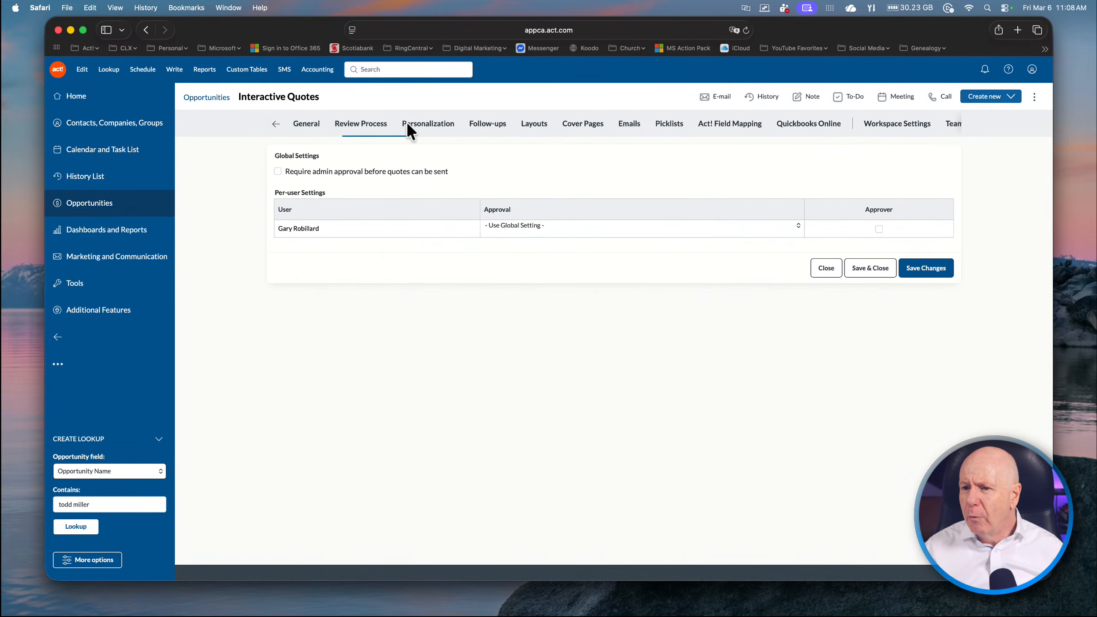
left_click(416, 125)
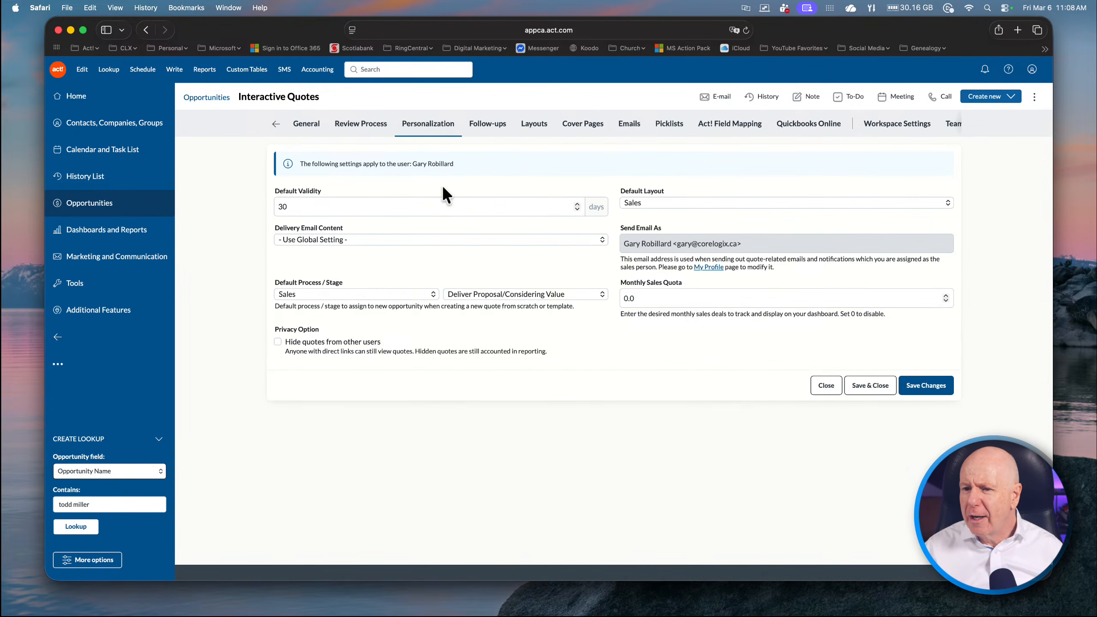
left_click(492, 124)
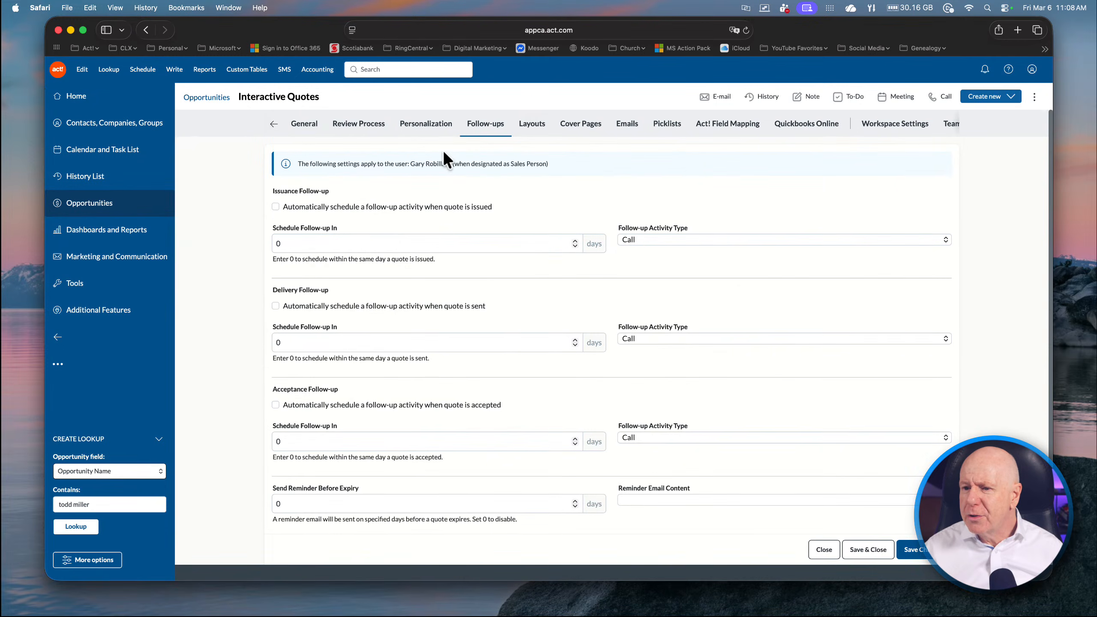
left_click(577, 125)
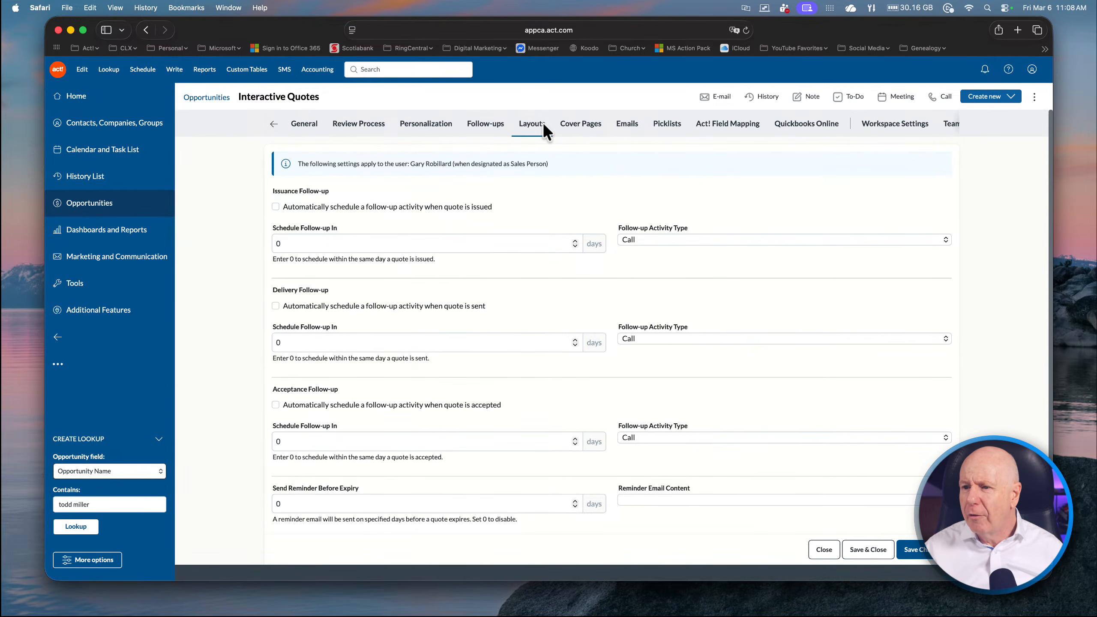
left_click(585, 127)
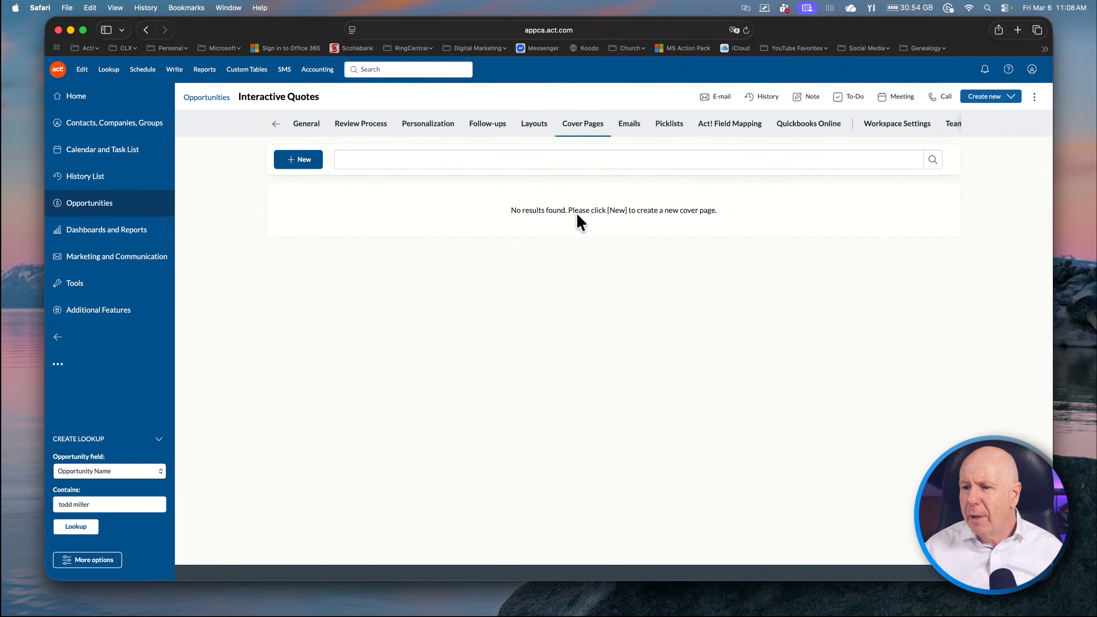
left_click(632, 130)
left_click(665, 129)
left_click(674, 134)
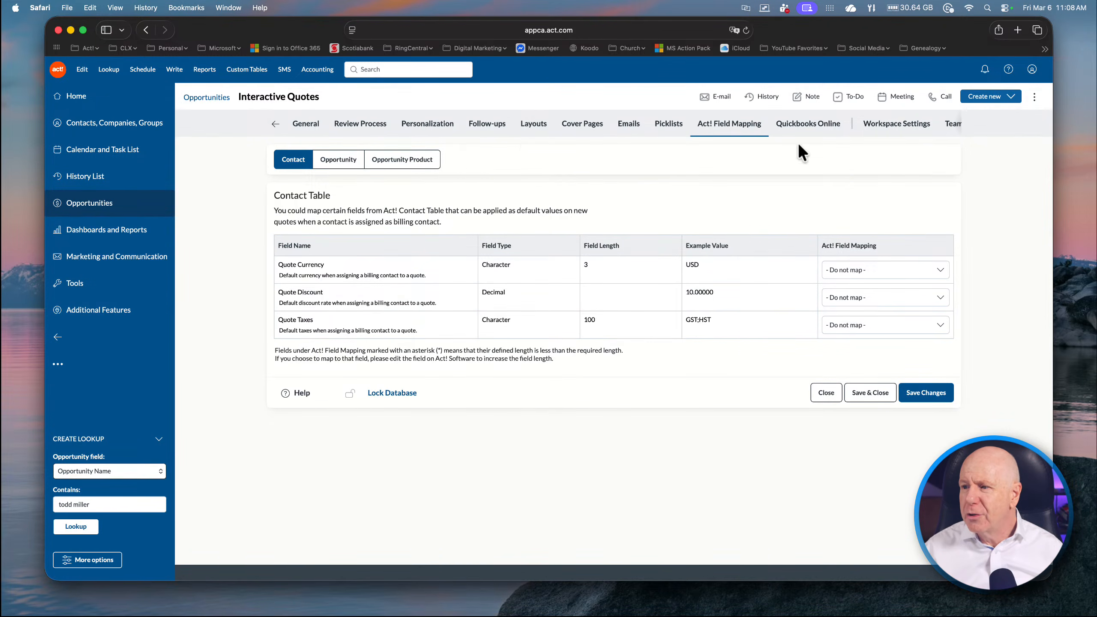
left_click(272, 126)
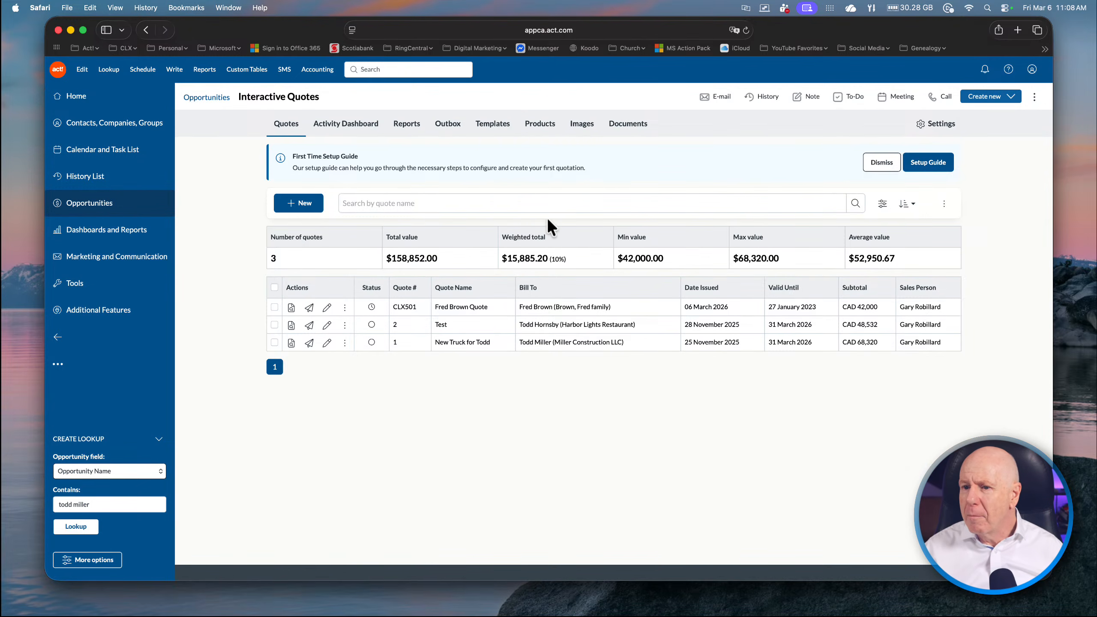
Step: Examine the quote activity dashboard, the Quotes, Comparison and Profit Margin reports, and the outbox
left_click(346, 130)
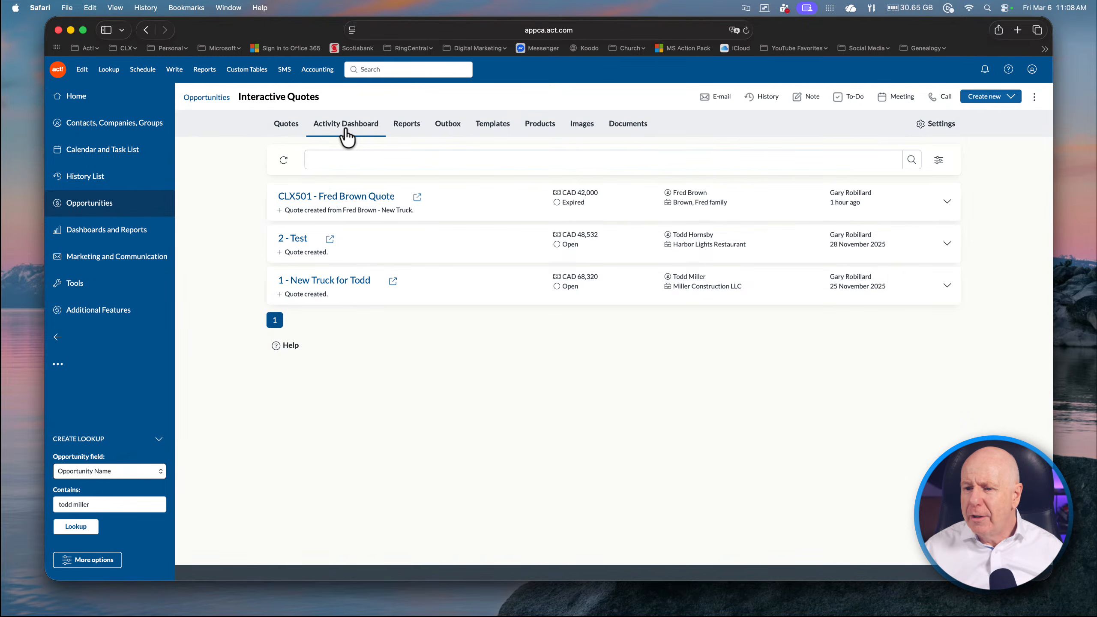
left_click(410, 130)
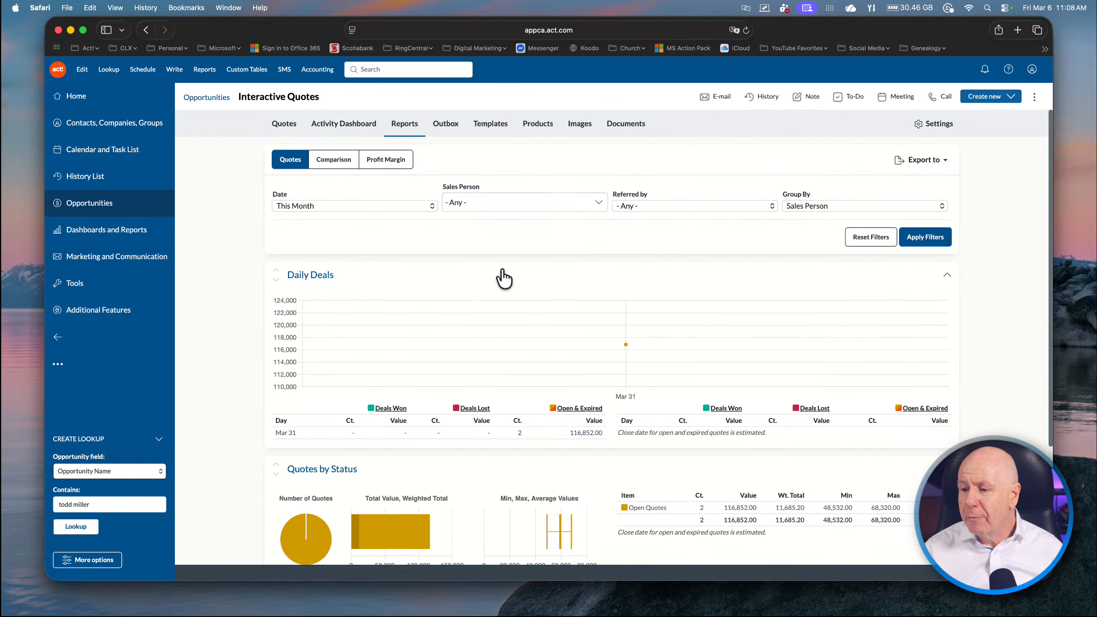
scroll(502, 277, "down", 3)
scroll(502, 271, "down", 5)
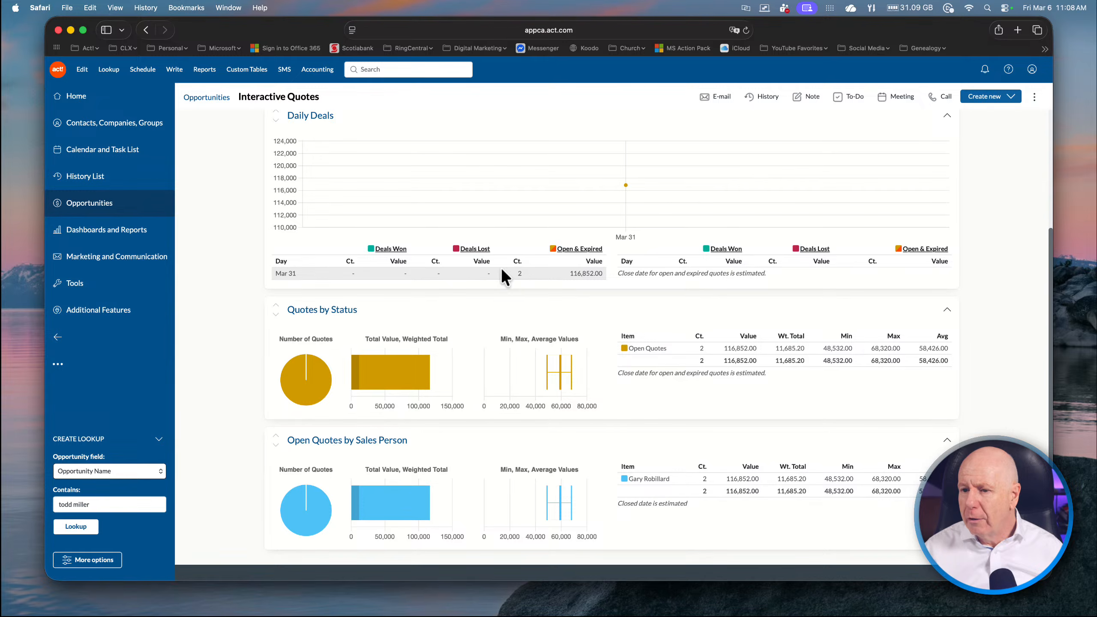
scroll(501, 269, "up", 5)
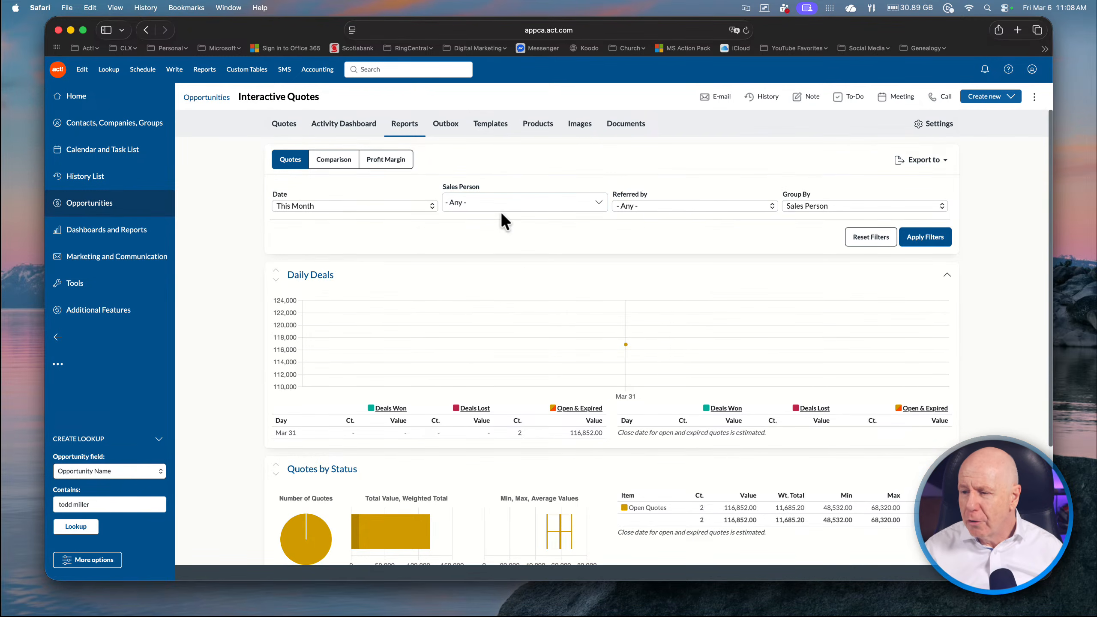
left_click(333, 160)
left_click(392, 164)
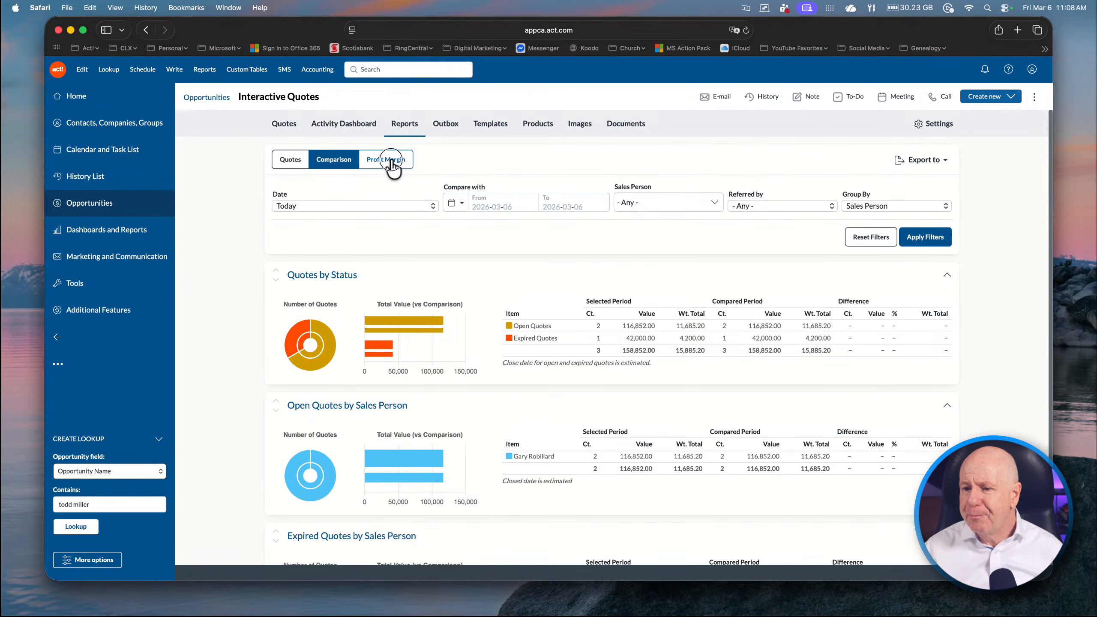
left_click(291, 163)
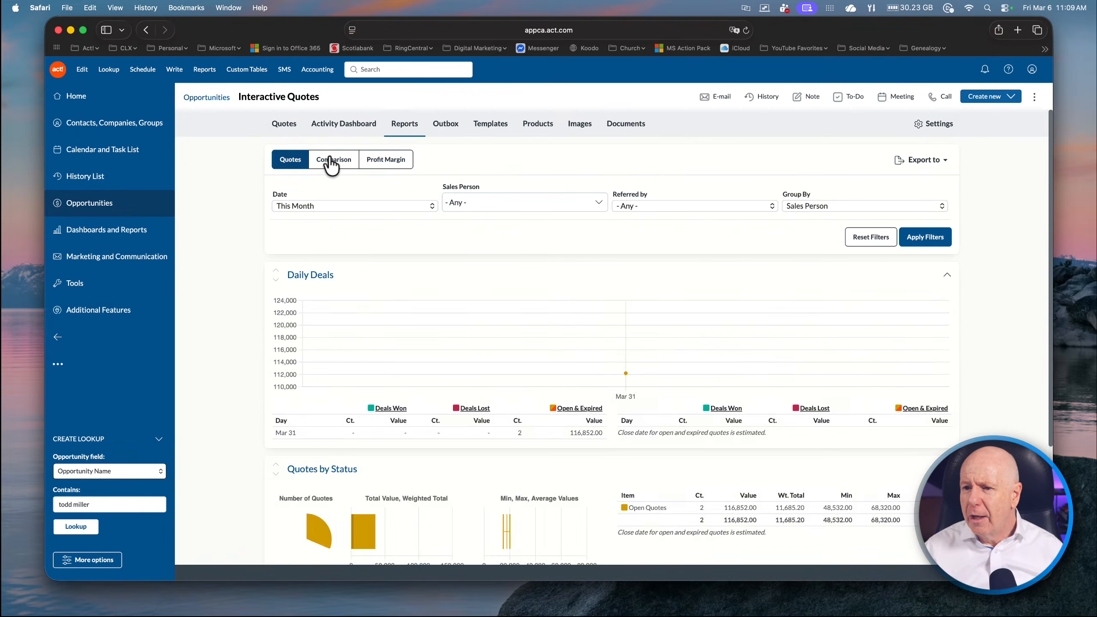
left_click(454, 132)
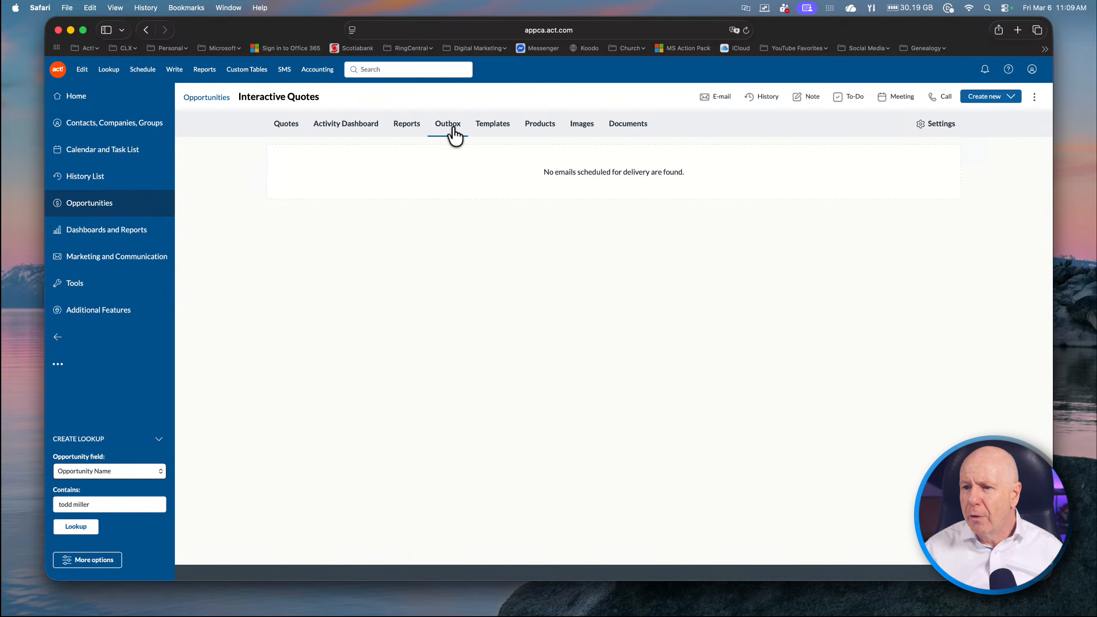
Step: Examine the saved quote templates page and the quote layouts list in the settings, and return to the quotes list
left_click(491, 130)
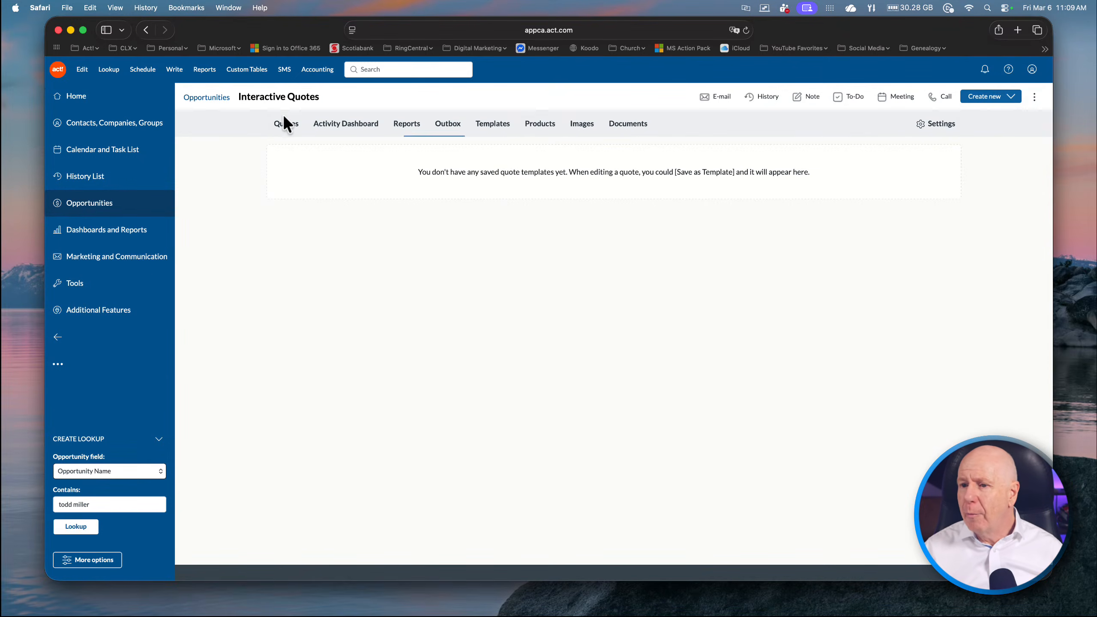
left_click(283, 127)
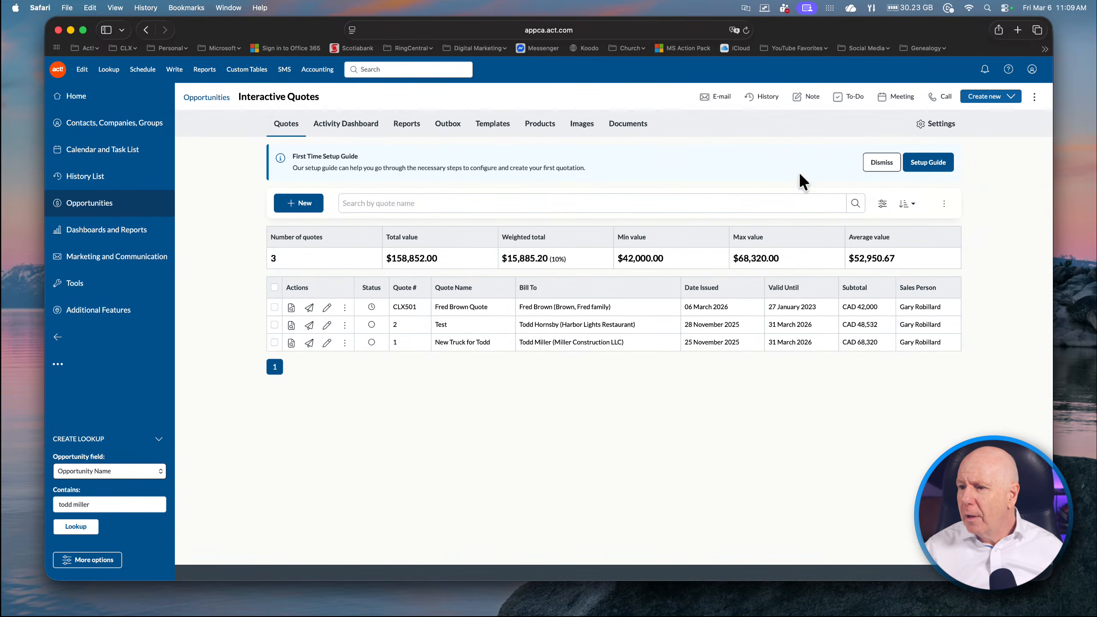
left_click(941, 125)
left_click(531, 125)
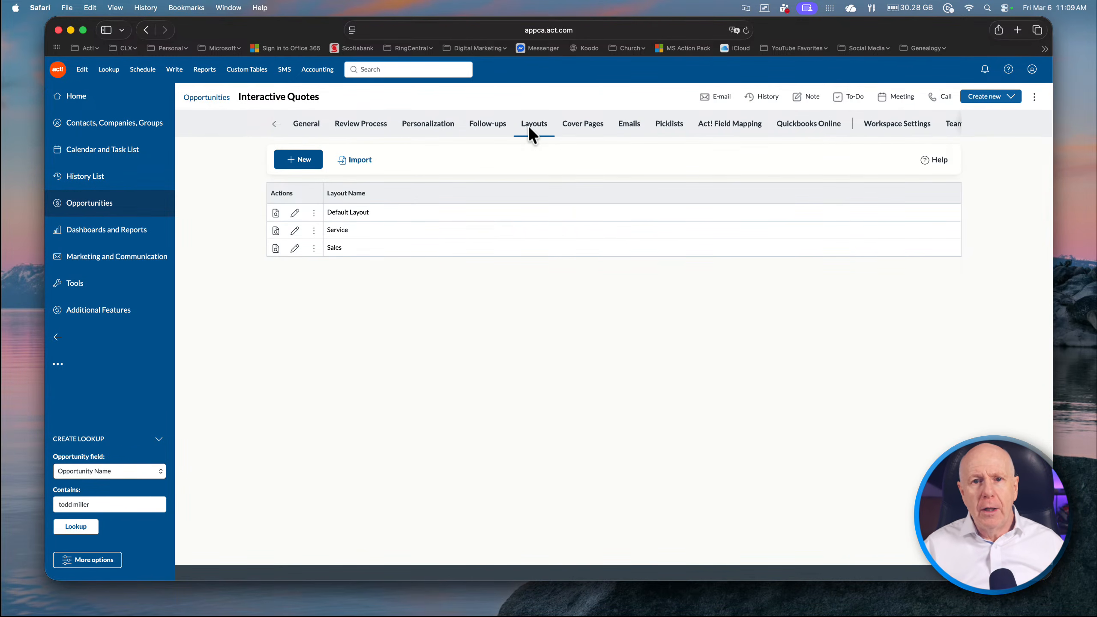
left_click(272, 129)
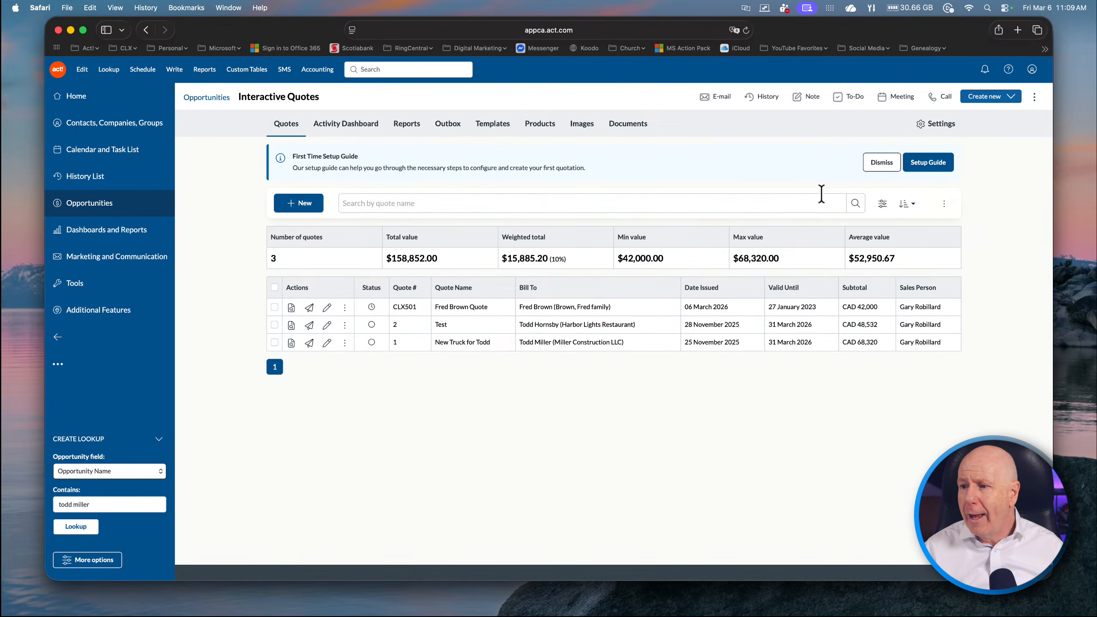
Step: Examine the products list and its import options for Act! and files, and dismiss the options without importing
left_click(449, 129)
left_click(539, 128)
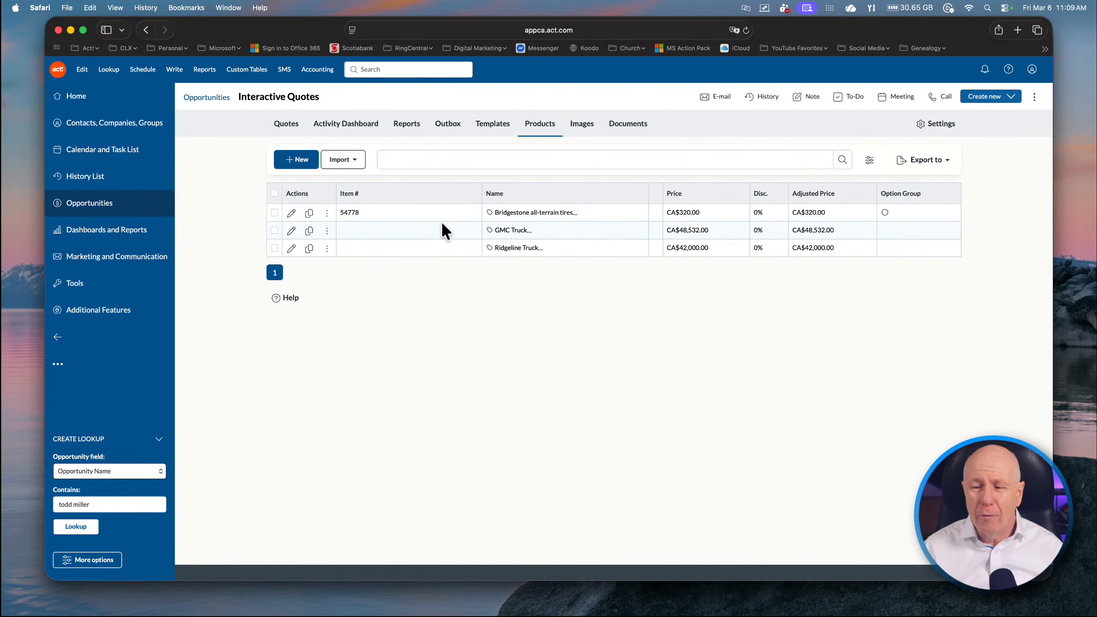
left_click(346, 129)
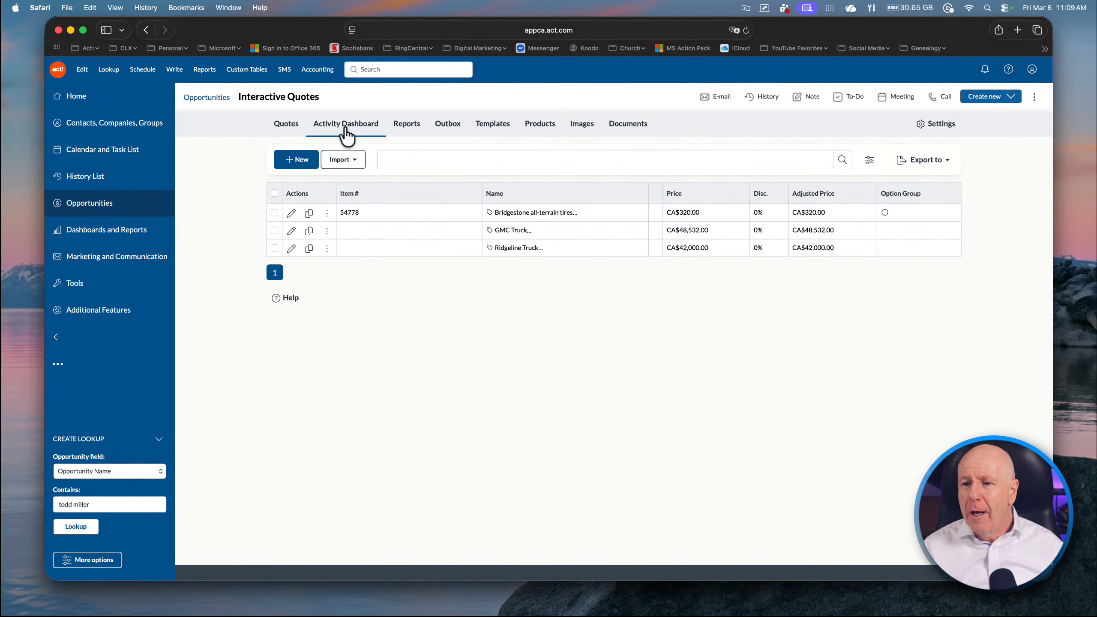
left_click(350, 164)
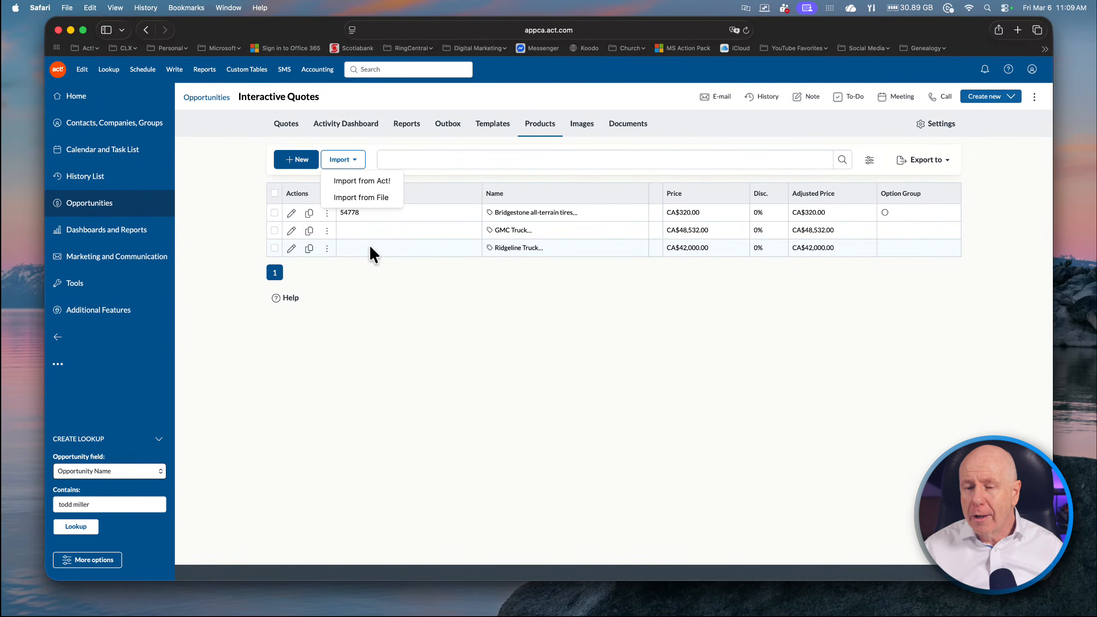
left_click(391, 258)
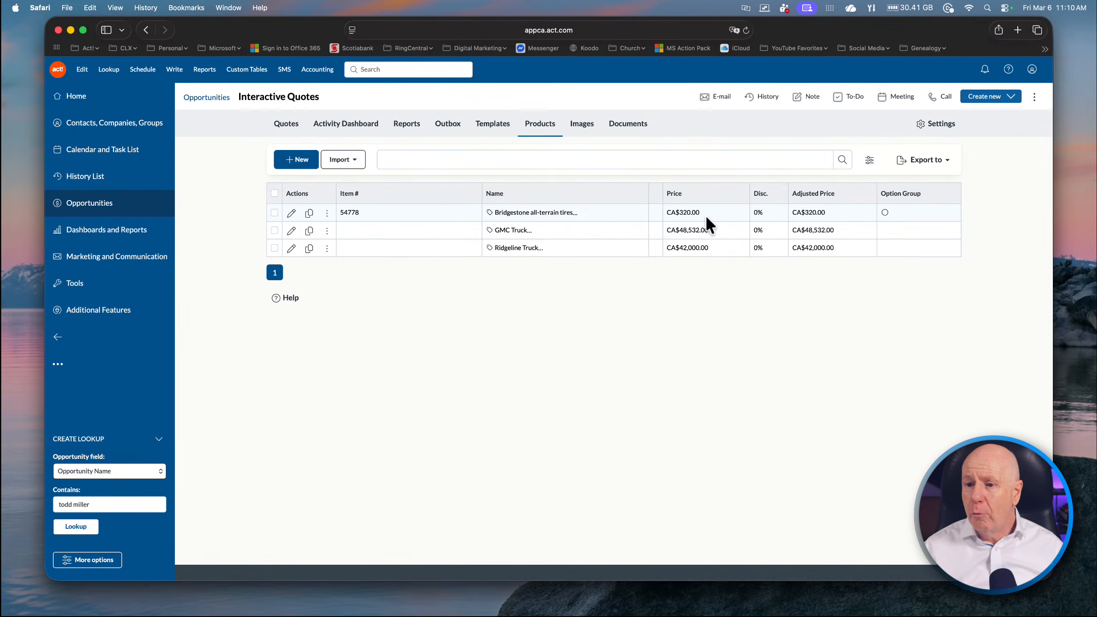
Step: Examine the image and document libraries and return to the quotes list
left_click(581, 124)
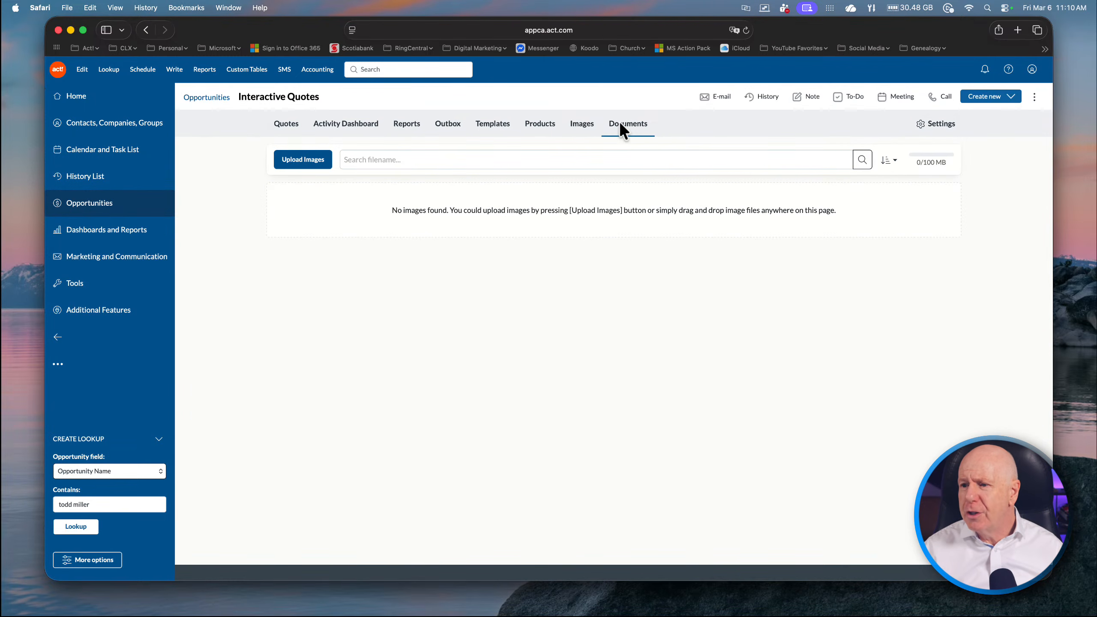
left_click(300, 125)
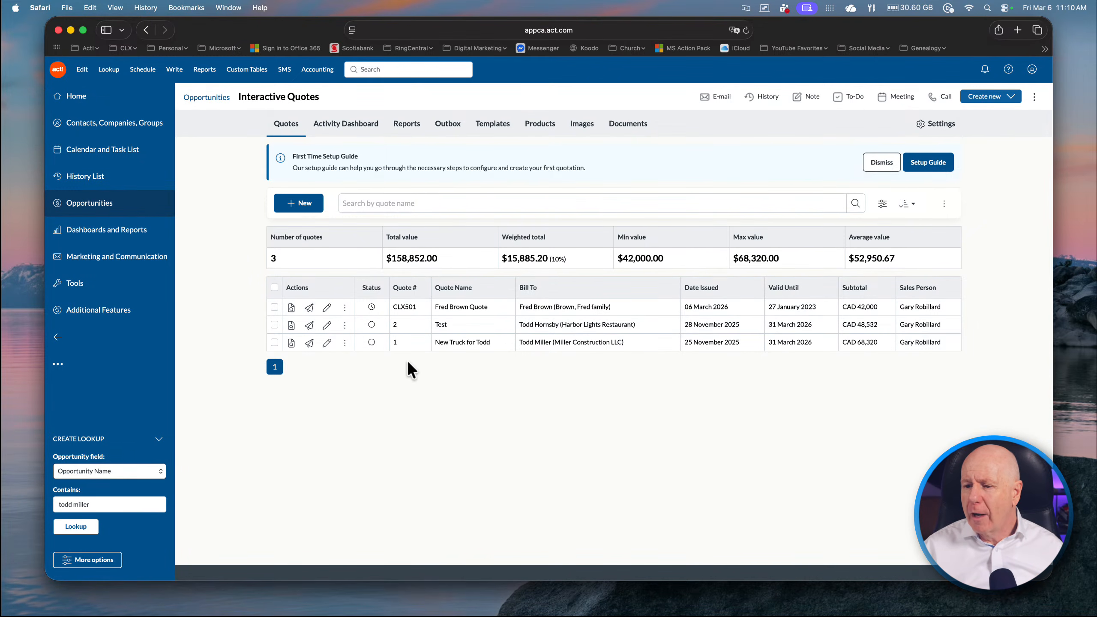
left_click(312, 131)
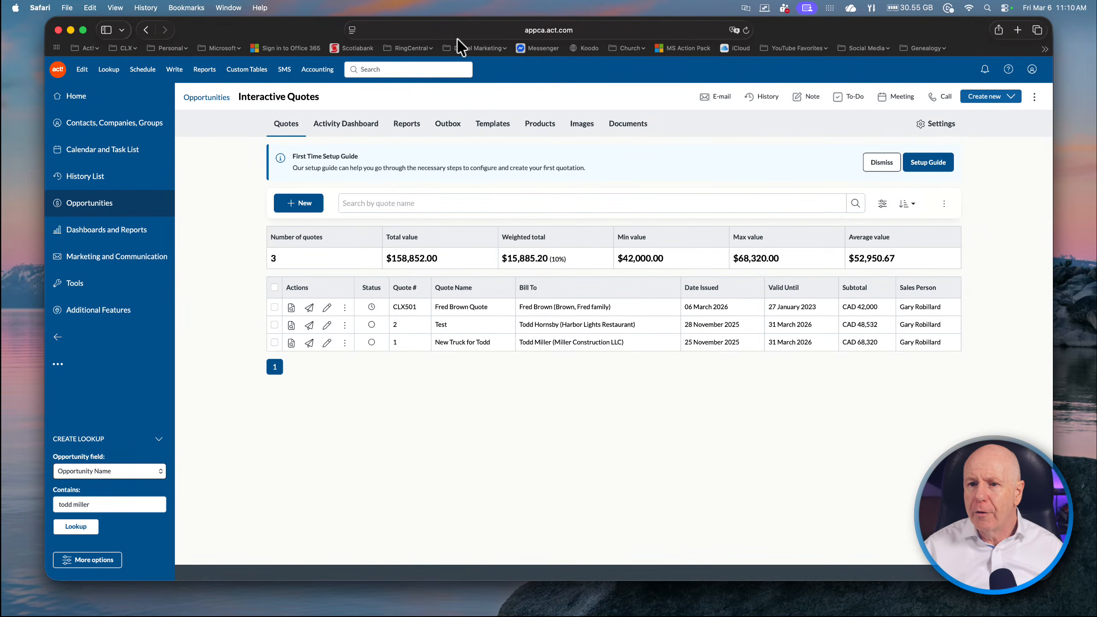
Step: Log off from Act! on the web and switch to the Act! desktop application
left_click(1031, 70)
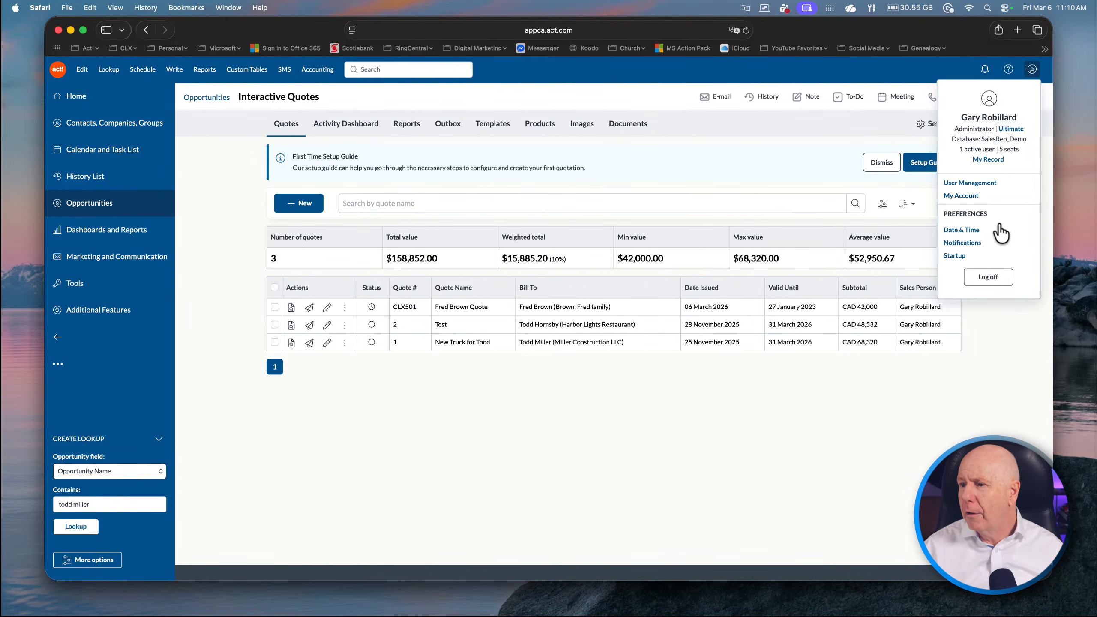
left_click(993, 275)
key("ctrl+Left")
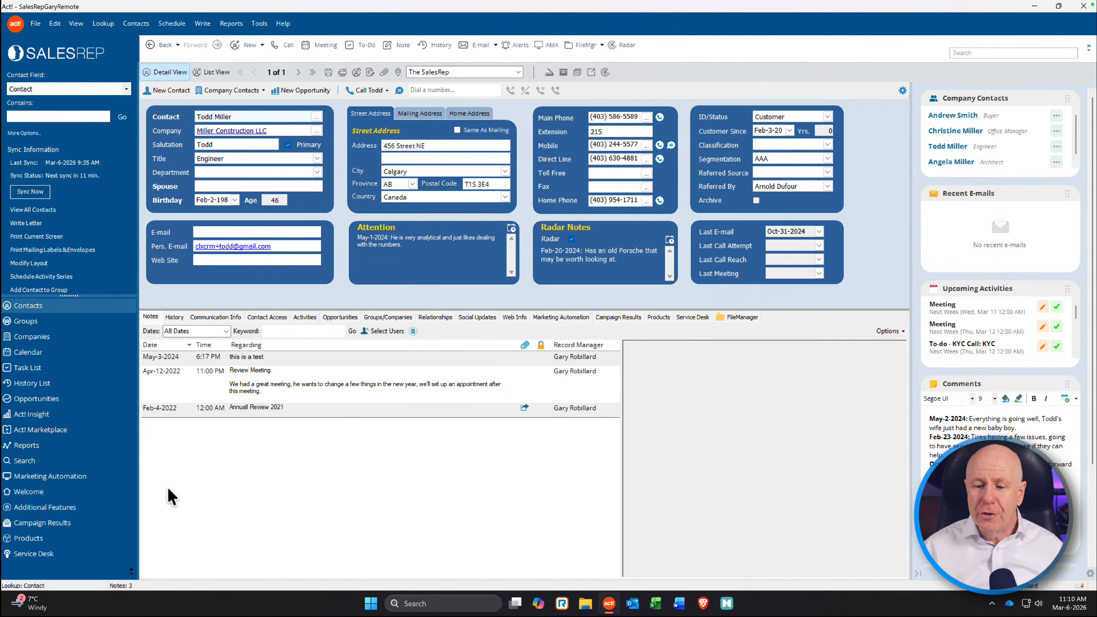
Step: Open Interactive Quotes from the additional features, examine its general settings and return to the quotes list
left_click(39, 508)
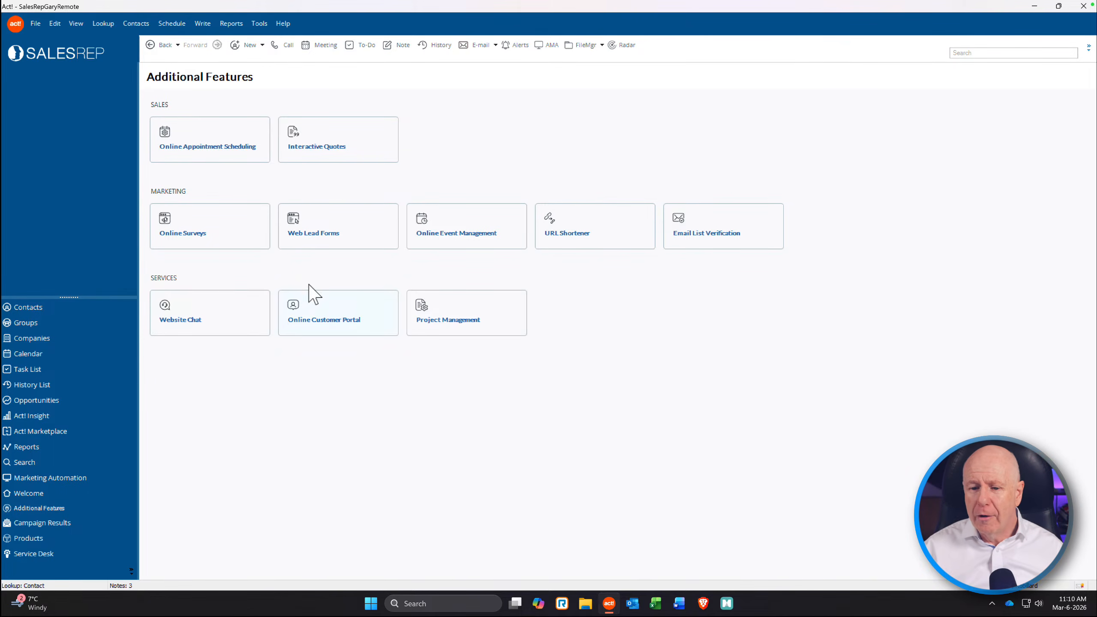
left_click(331, 146)
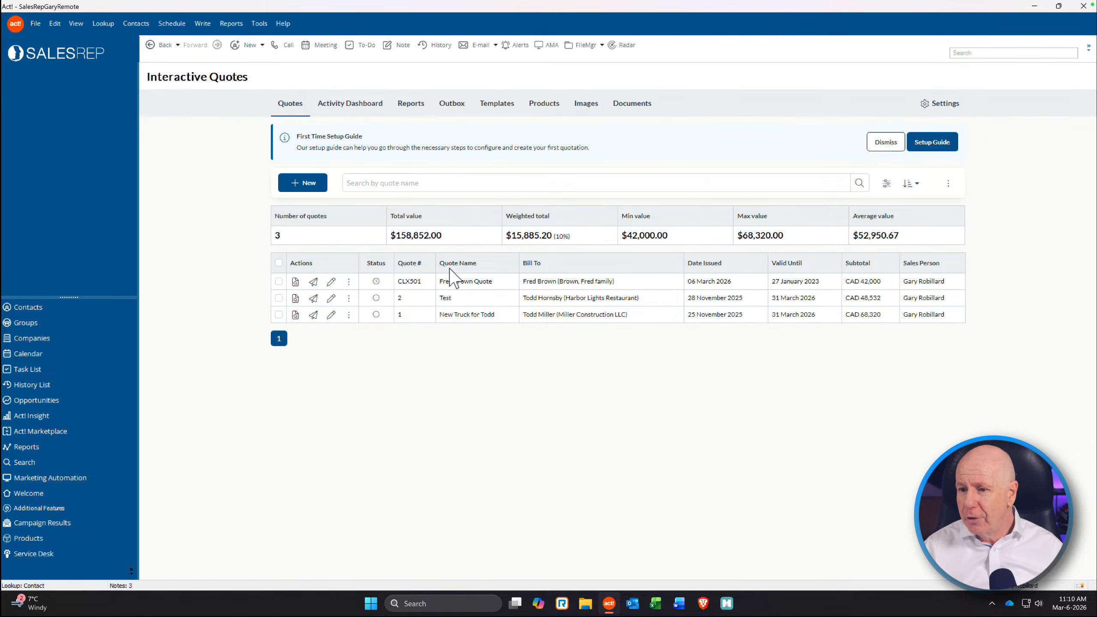
left_click(943, 103)
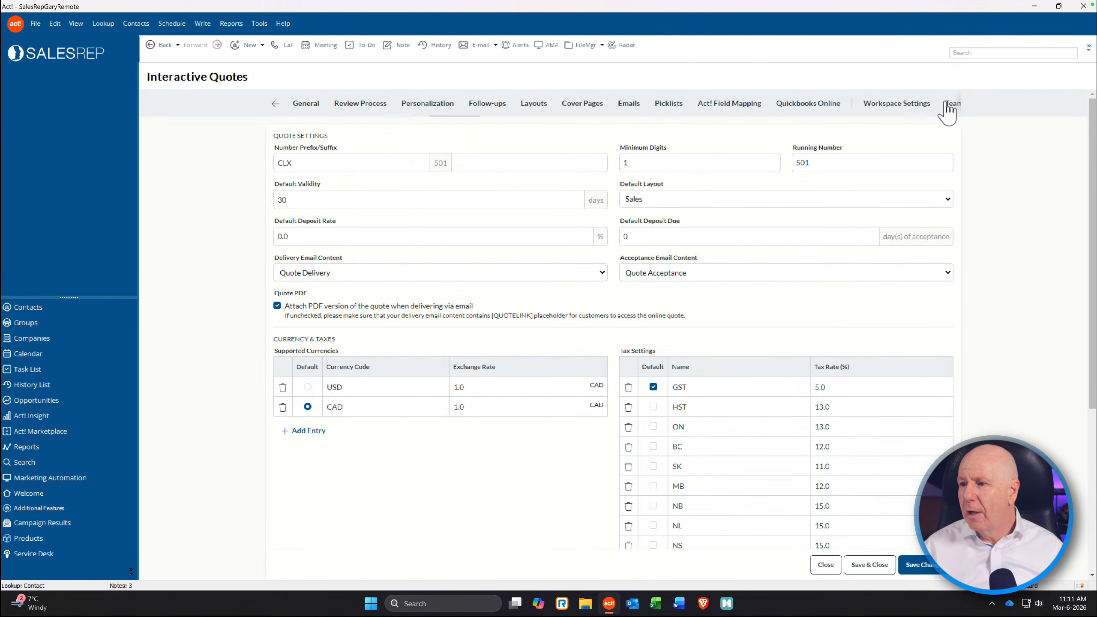
left_click(276, 104)
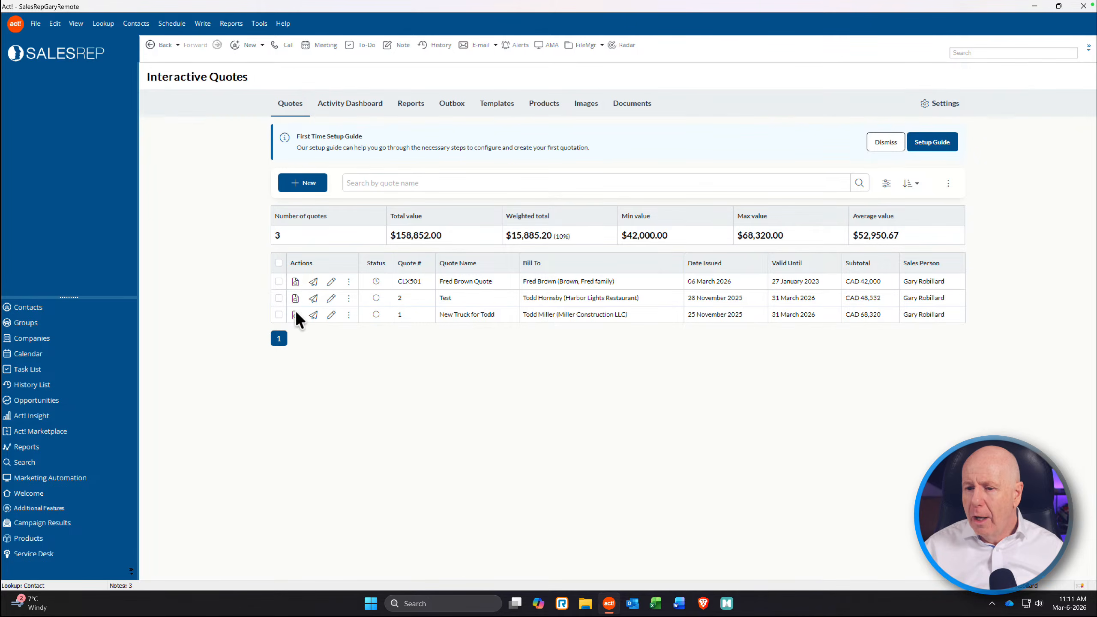
Step: Examine the bulk actions available for all selected quotes and the additional actions for the first quote, without applying any
left_click(279, 263)
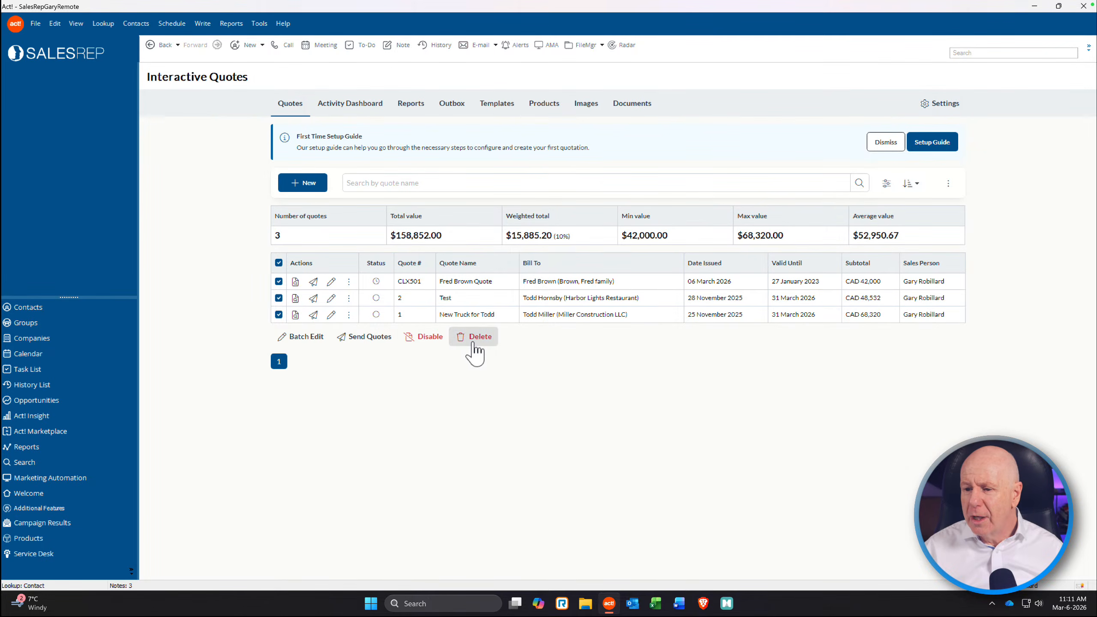
left_click(279, 262)
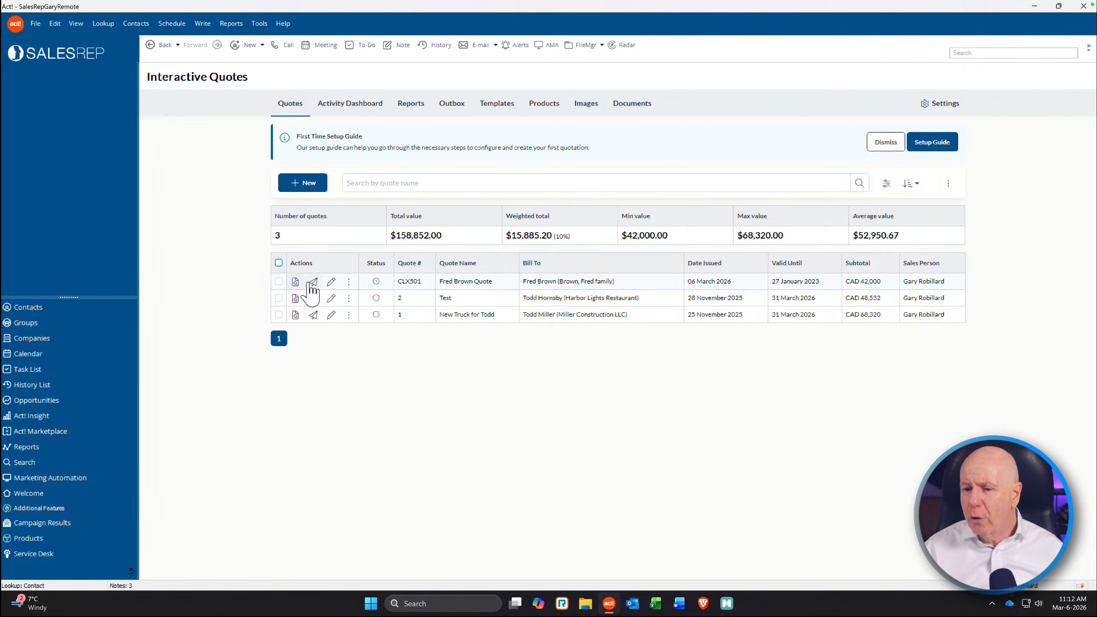
left_click(349, 281)
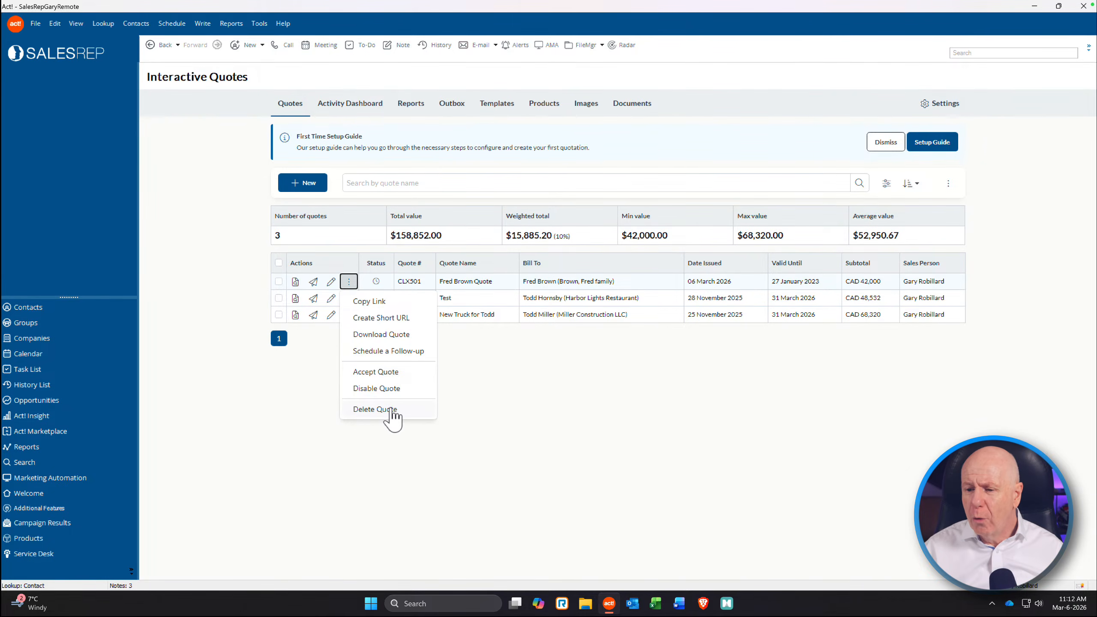
left_click(536, 370)
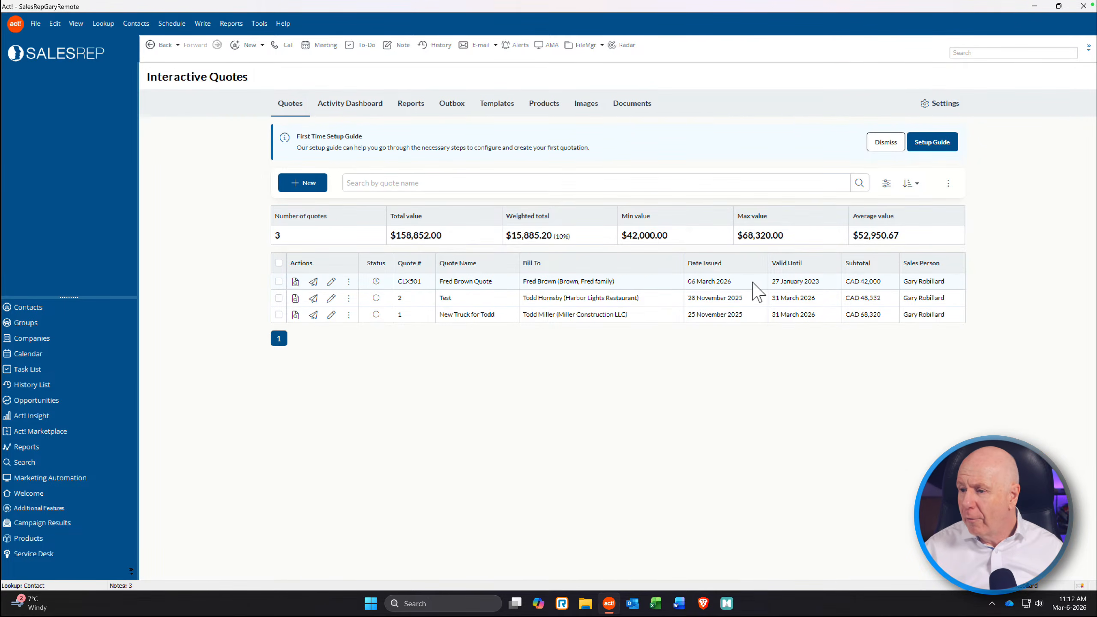
Step: Open the new-truck quote for editing and examine its preview in an enlarged window, from the billing details to the options
left_click(331, 316)
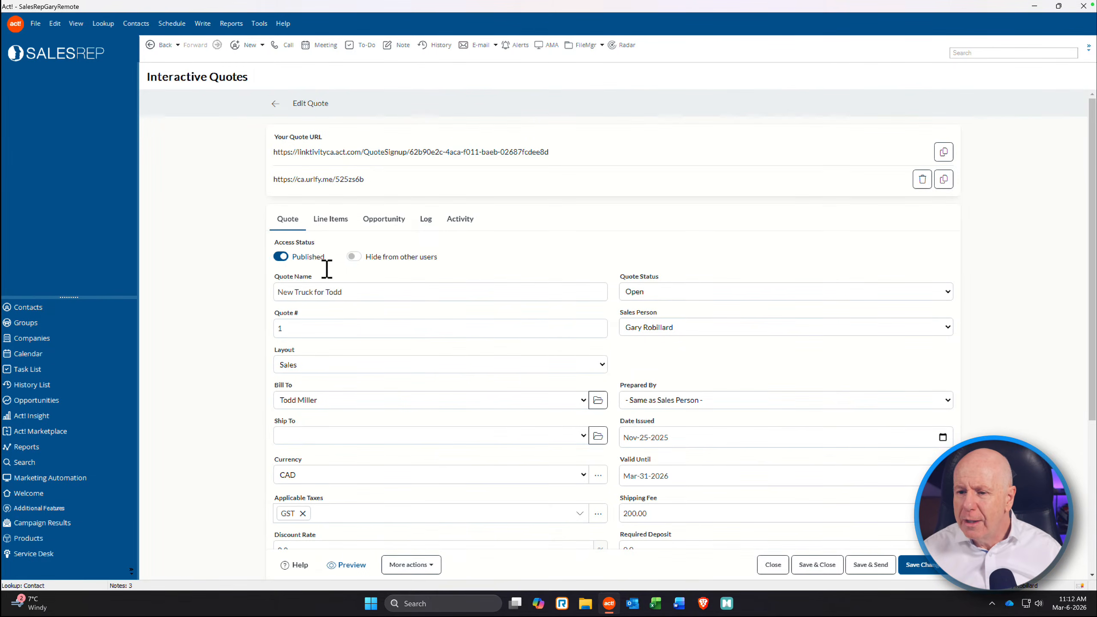
left_click(354, 567)
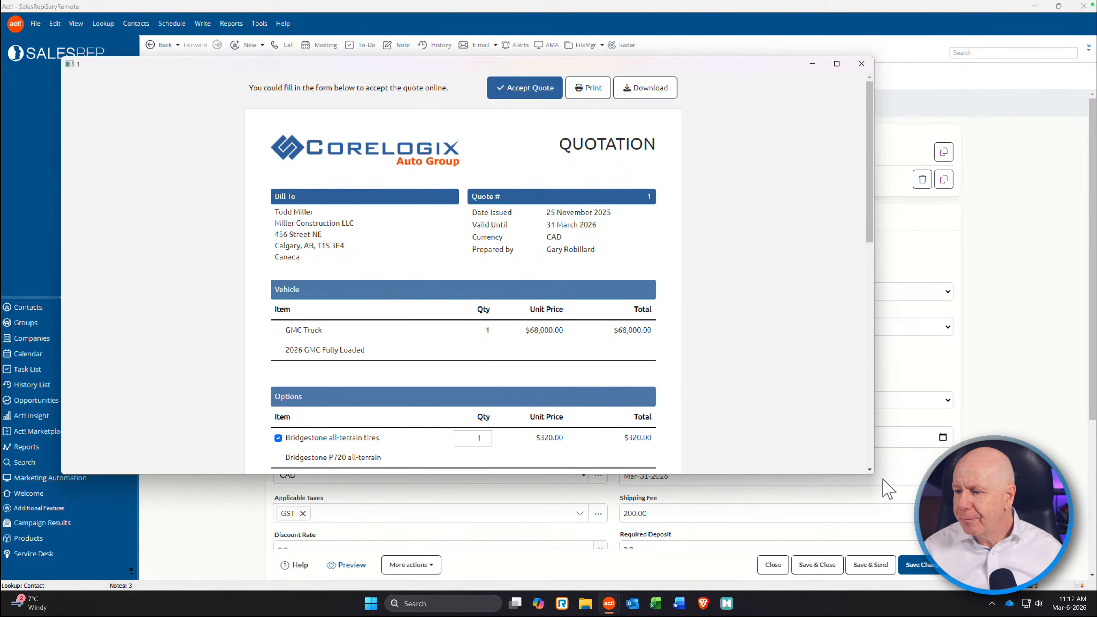
left_click_drag(873, 474, 939, 547)
scroll(650, 355, "down", 2)
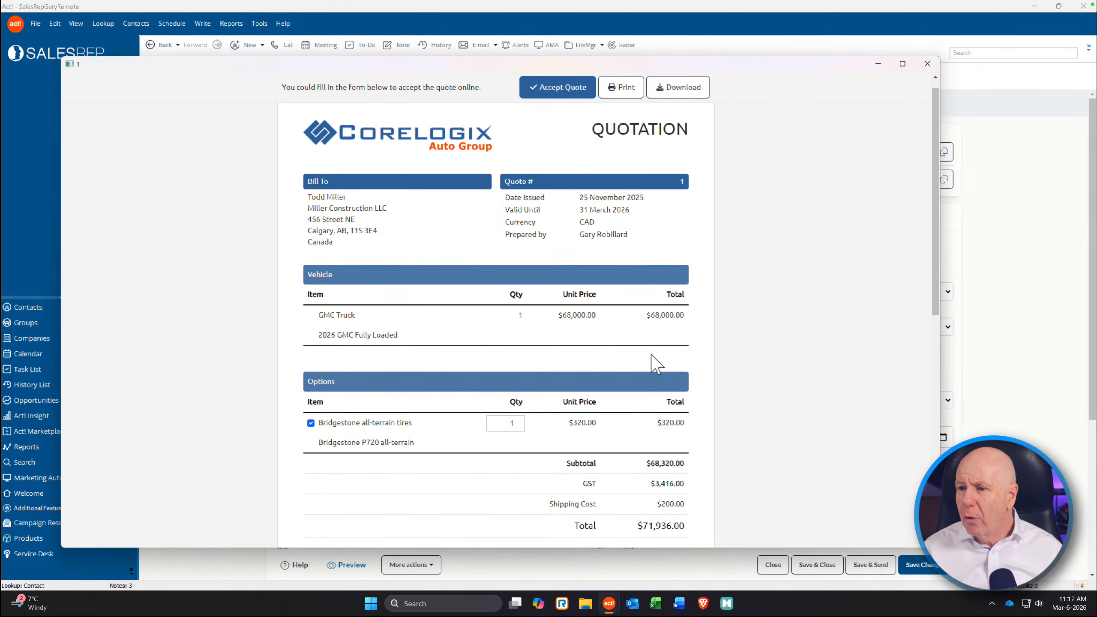
scroll(650, 356, "up", 2)
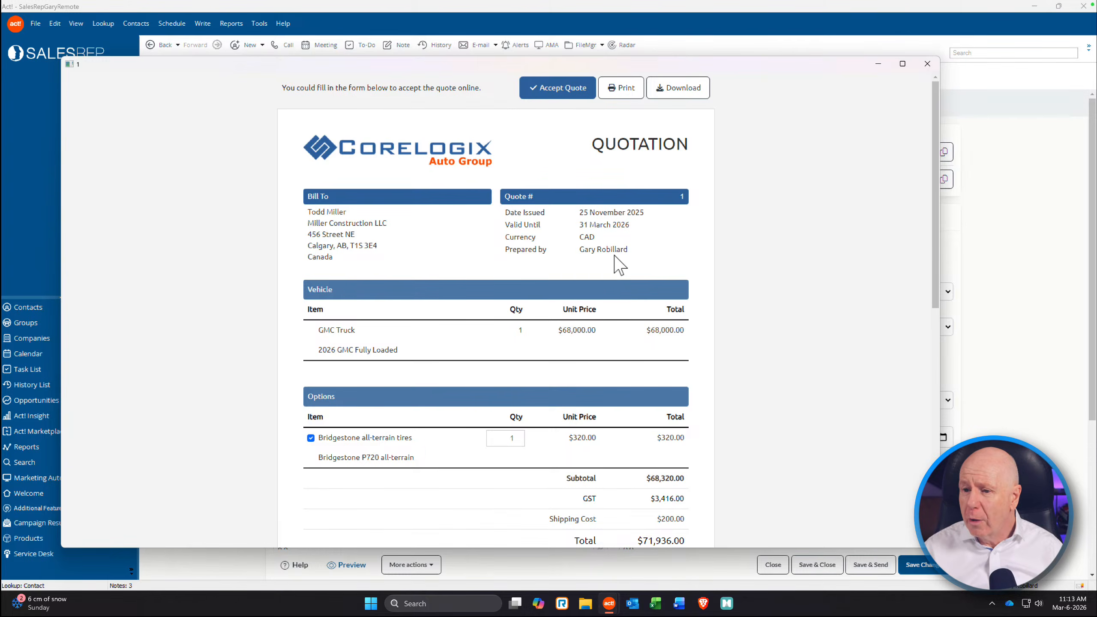
scroll(597, 272, "down", 2)
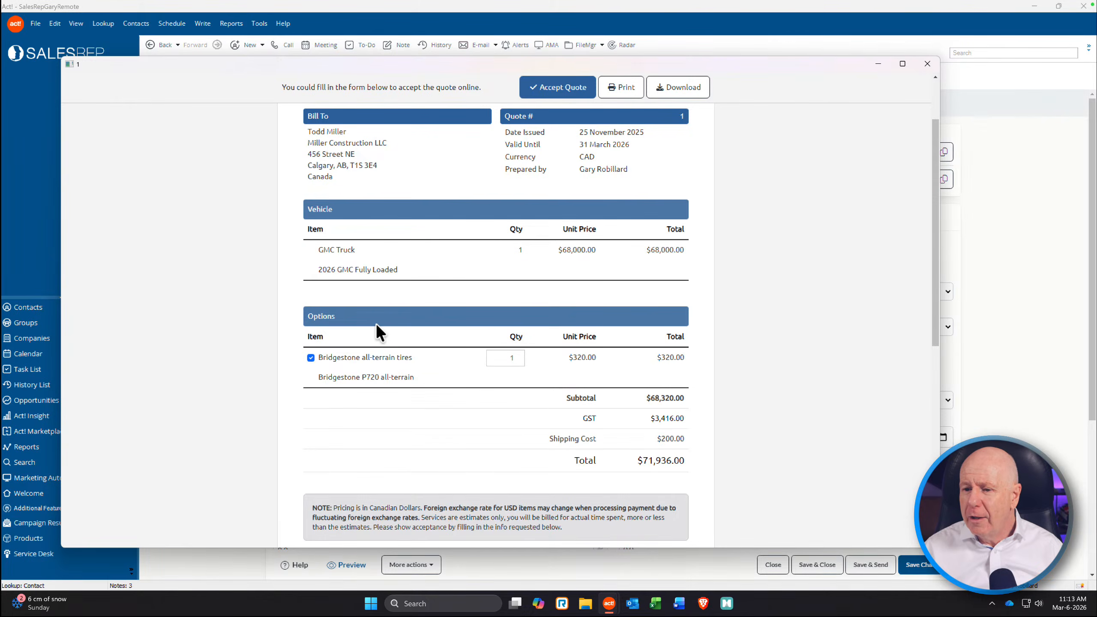
scroll(377, 322, "down", 1)
scroll(379, 328, "down", 1)
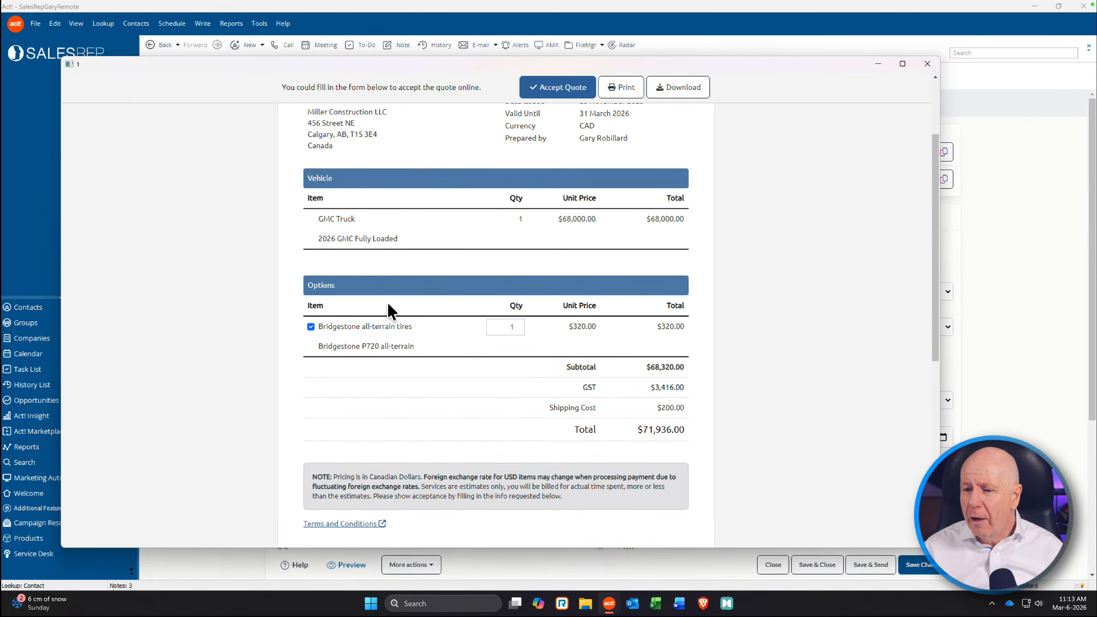
Step: Turn the Bridgestone all-terrain tires option off and back on in the quote preview, and set its quantity to 4
left_click(310, 326)
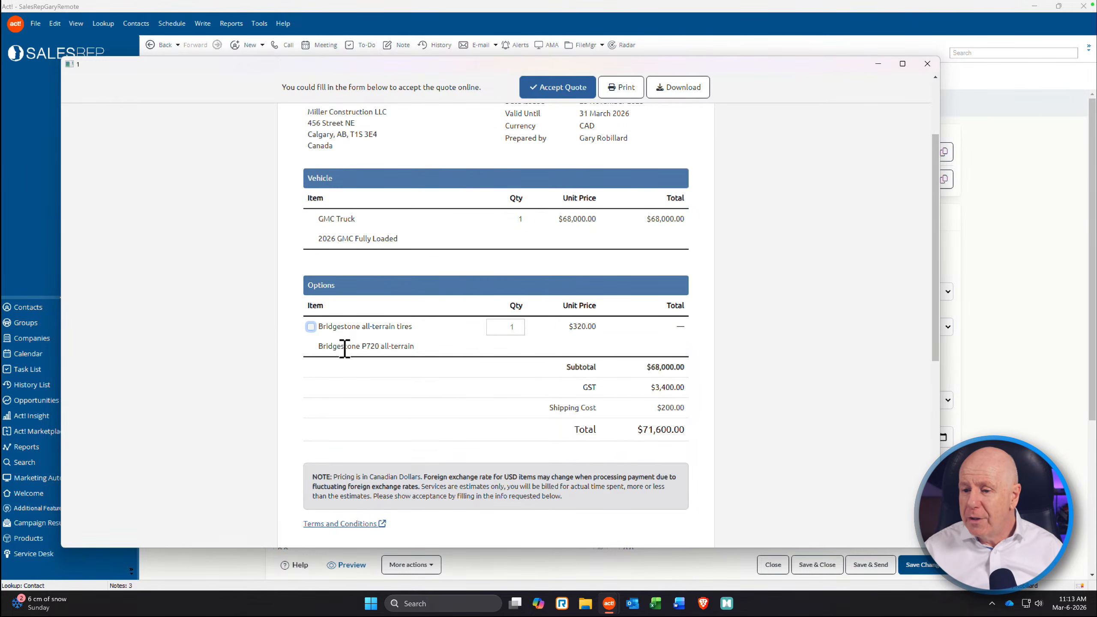
left_click(310, 326)
left_click(518, 327)
left_click(518, 323)
left_click(518, 324)
left_click(518, 324)
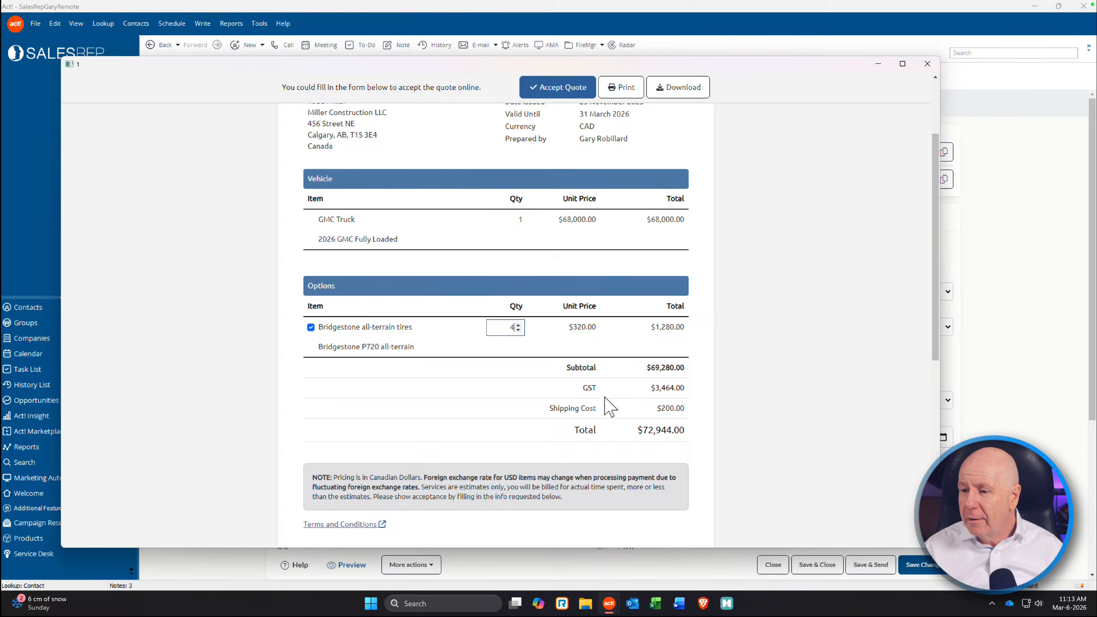
Step: Examine the quote's notes, terms link and Quote Acceptance form fields, and return to the start of the quotation
scroll(428, 454, "down", 3)
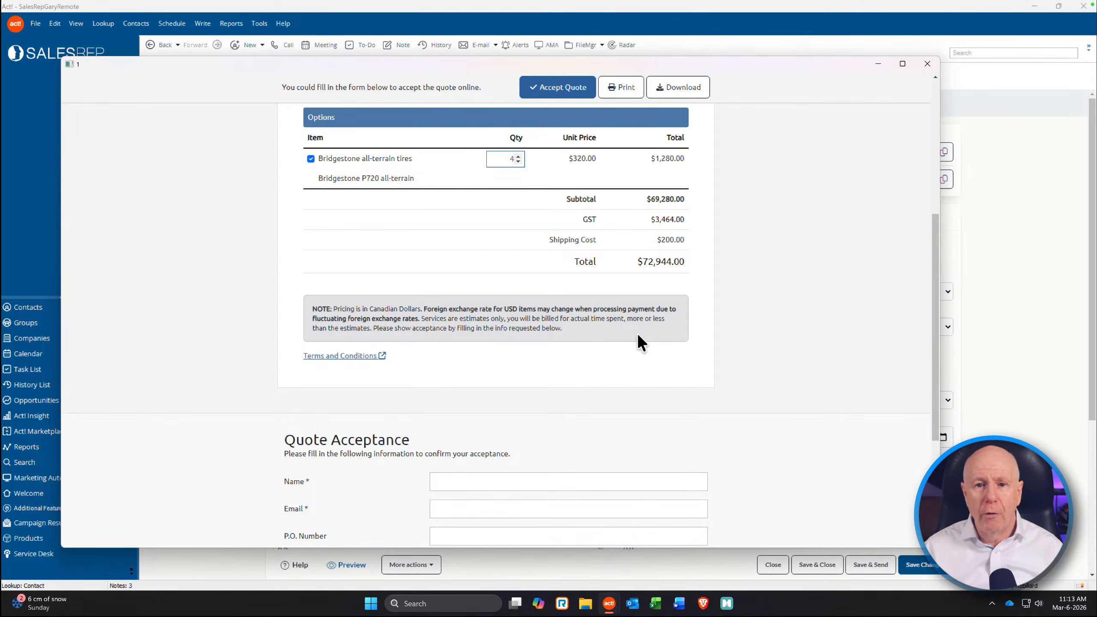
scroll(634, 335, "down", 4)
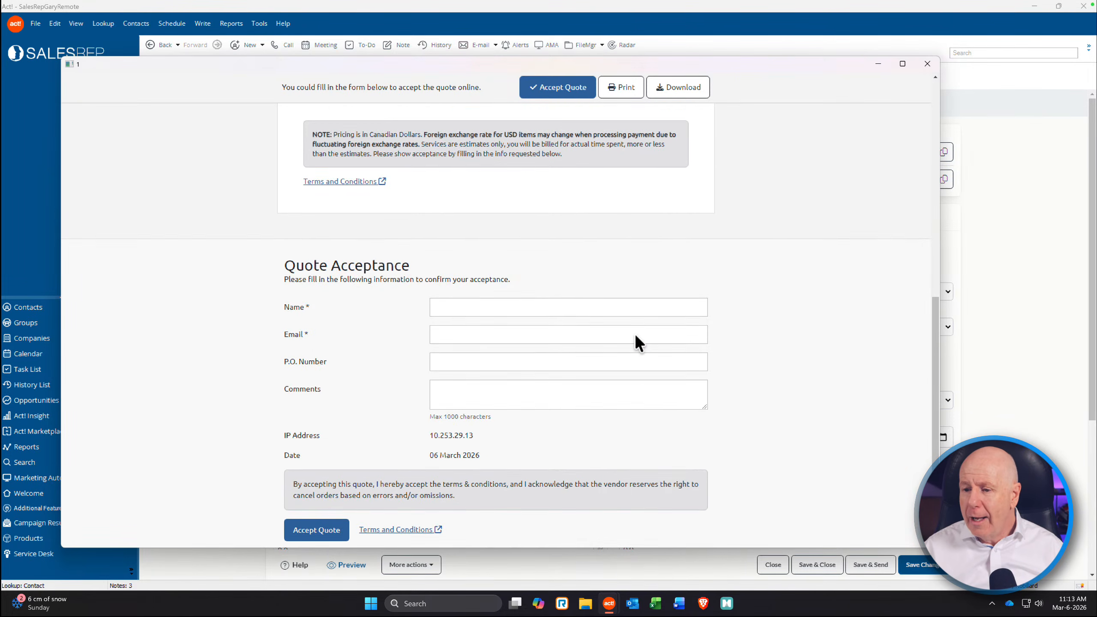
scroll(633, 338, "up", 2)
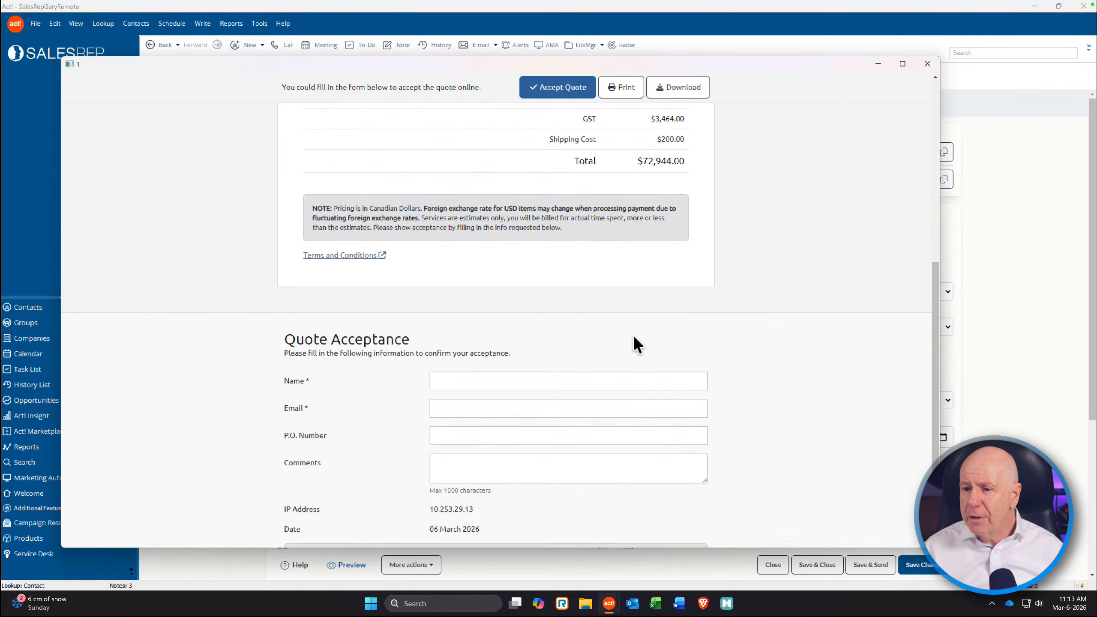
scroll(633, 338, "down", 1)
scroll(634, 338, "up", 2)
scroll(634, 338, "down", 3)
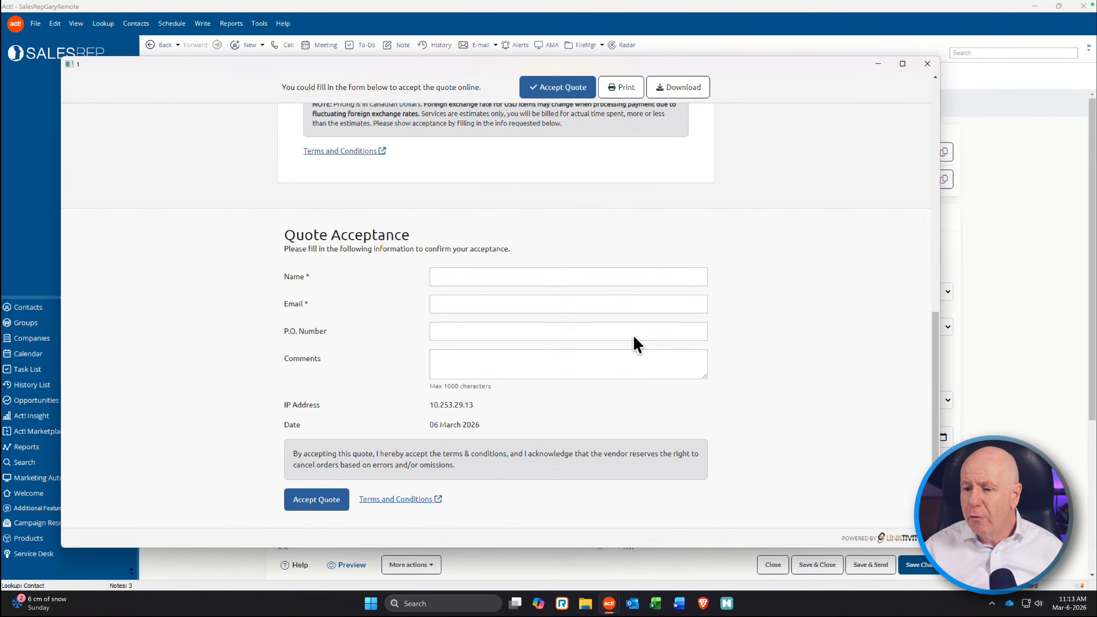
left_click(466, 278)
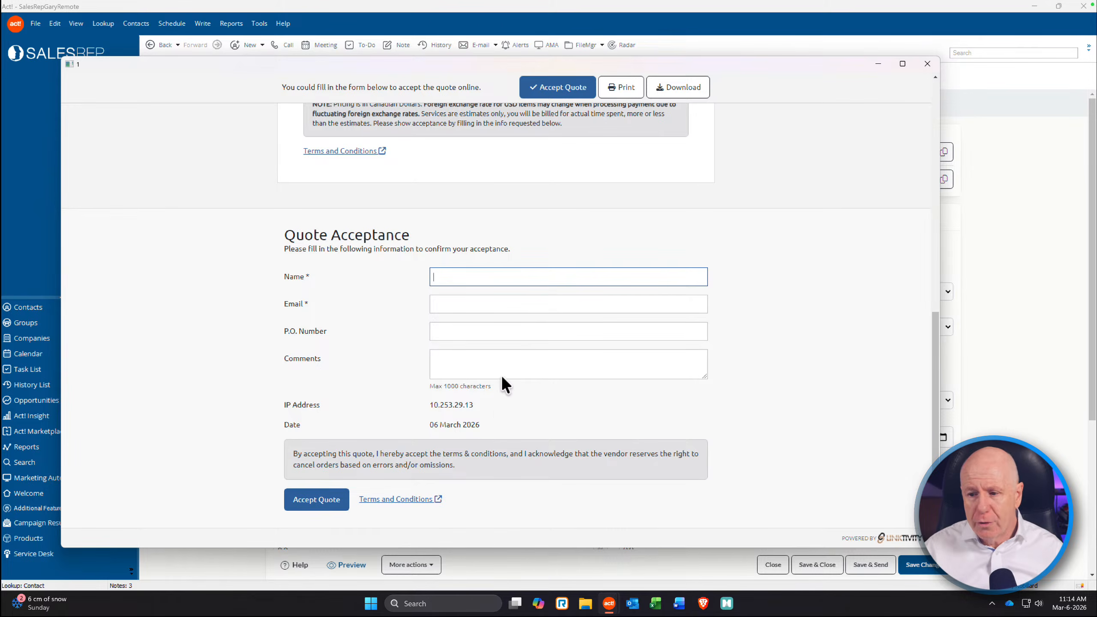
scroll(494, 401, "up", 2)
scroll(493, 401, "up", 15)
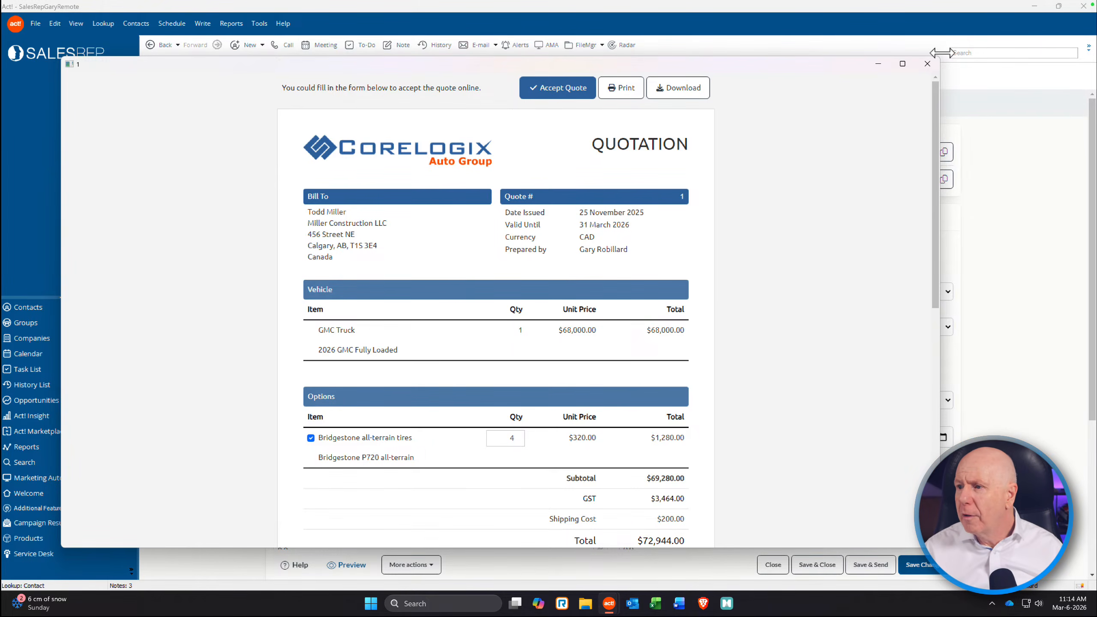
Step: Close the quote preview and the quote, and look at the Create from template option for a new quote without creating one
left_click(927, 64)
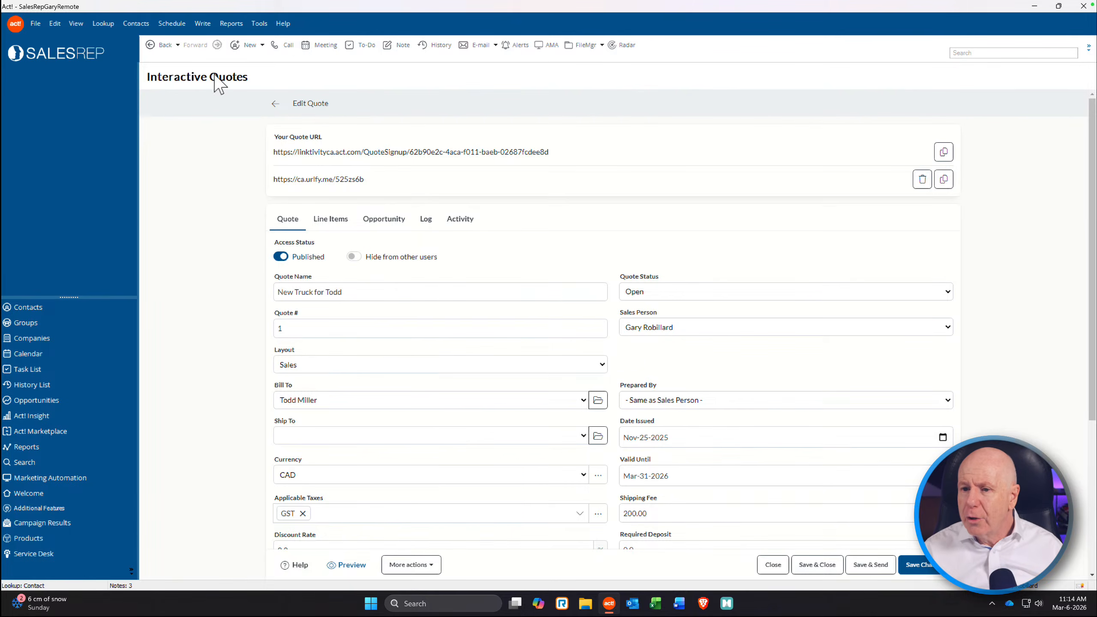
left_click(275, 104)
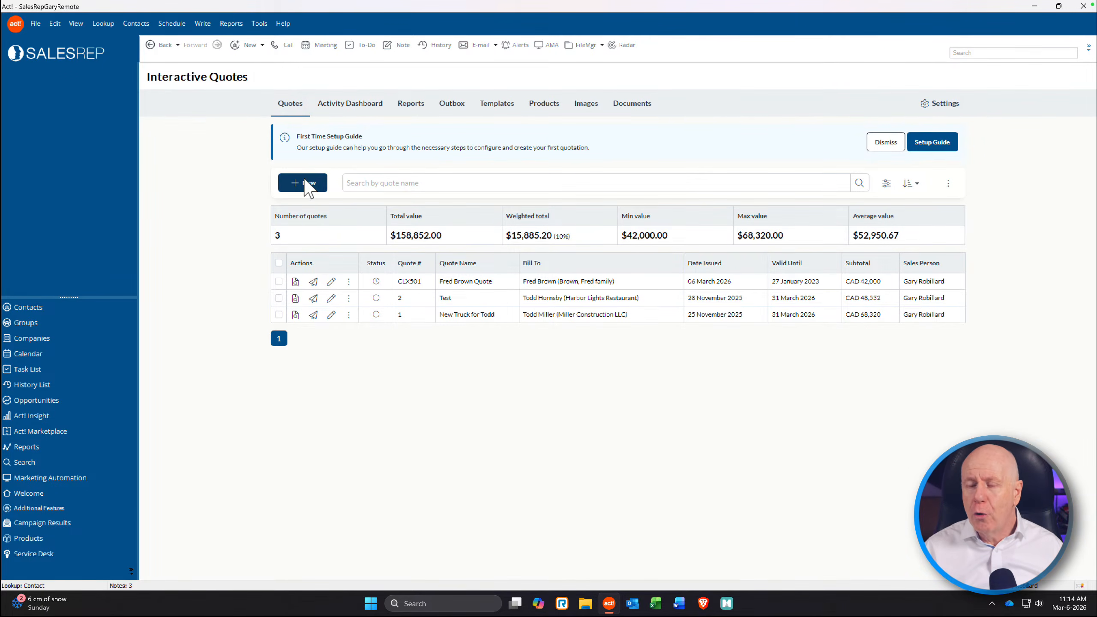
left_click(324, 190)
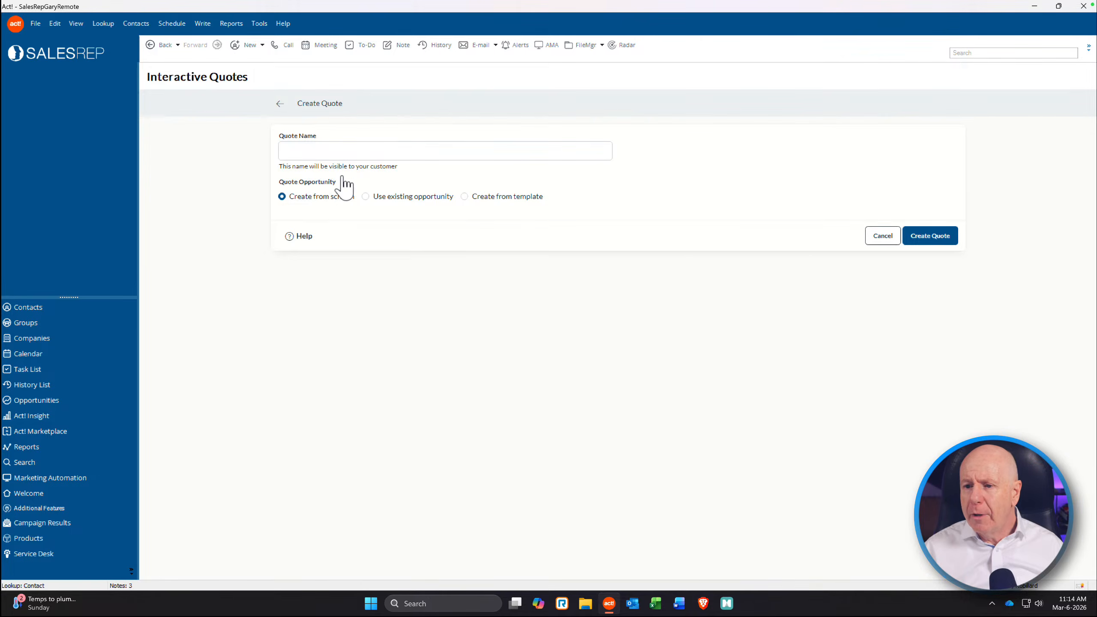
left_click(464, 197)
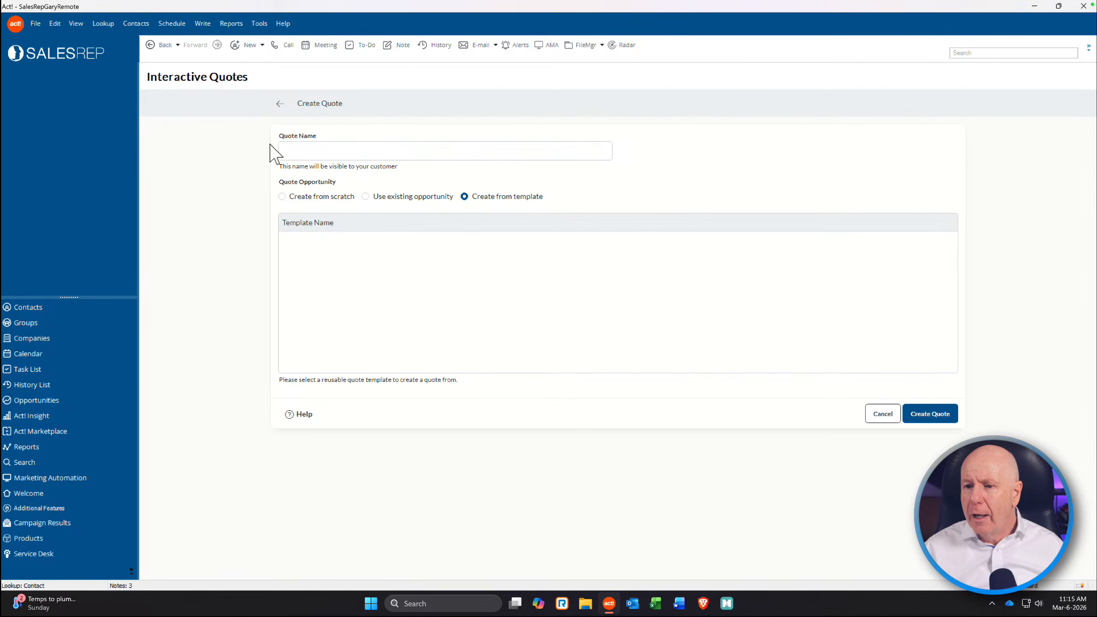
left_click(276, 103)
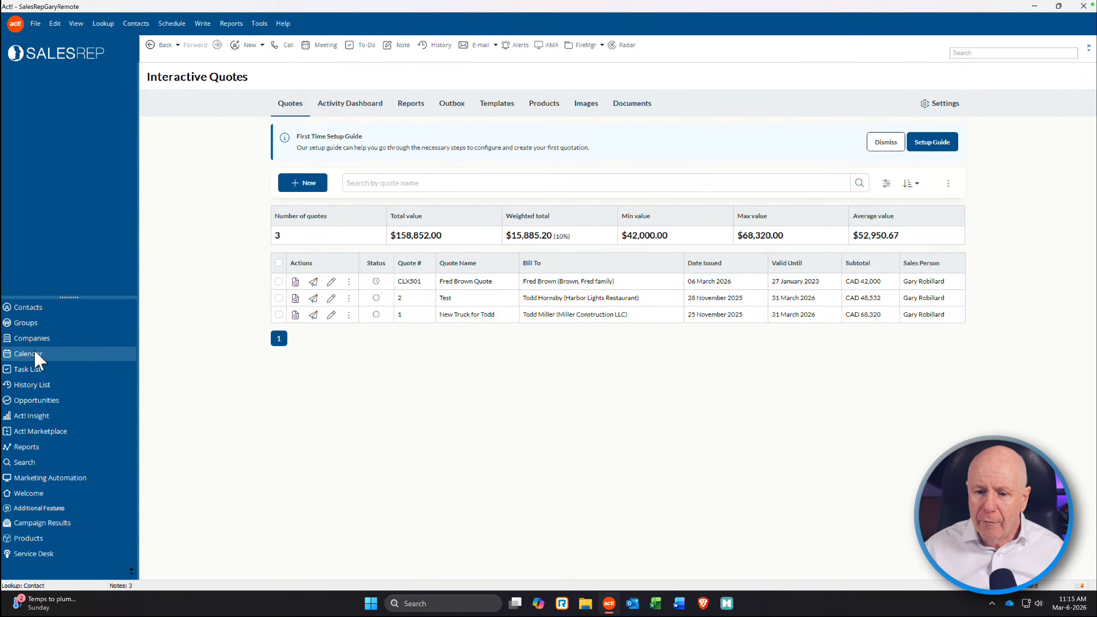
Step: View the list of open opportunities and return to Interactive Quotes
left_click(116, 404)
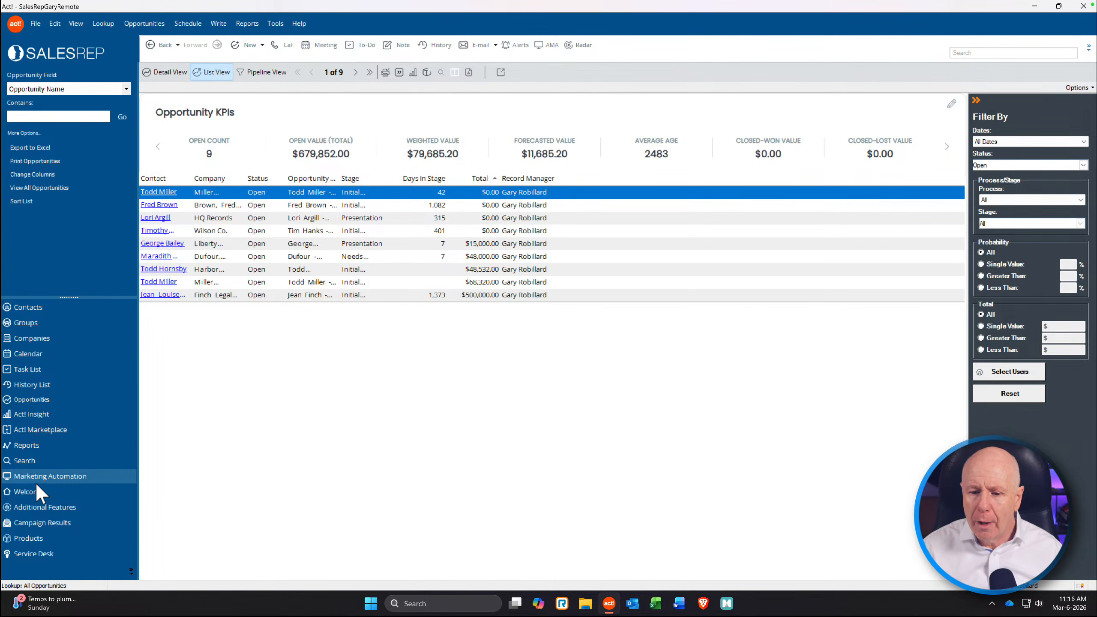
left_click(33, 505)
left_click(285, 153)
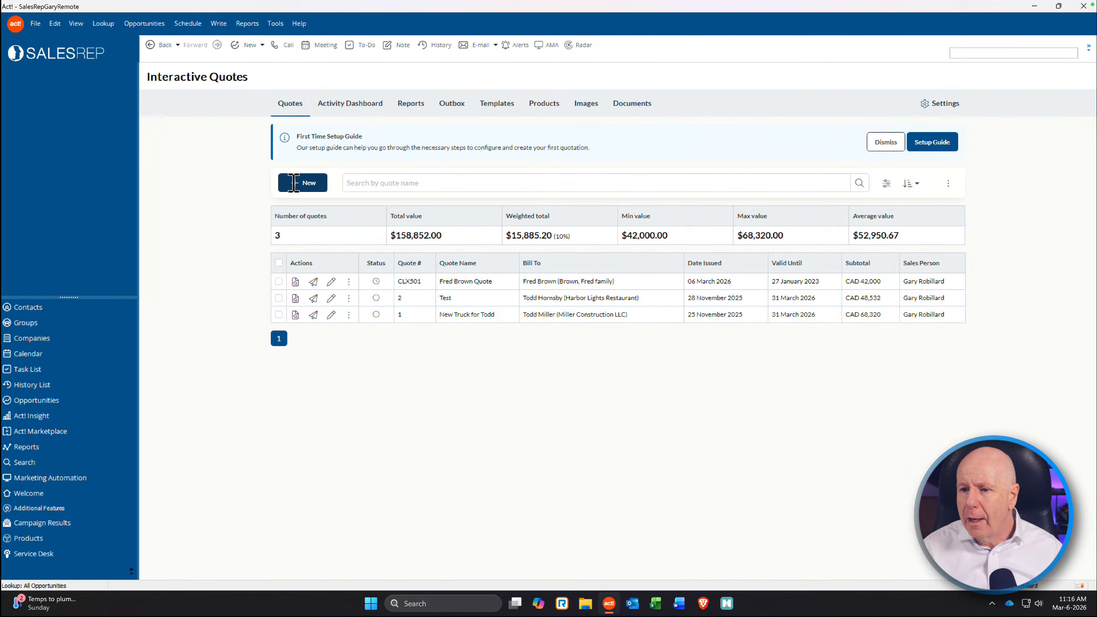
Step: Start a new quote and compare the existing opportunity, template and from-scratch creation options
left_click(305, 186)
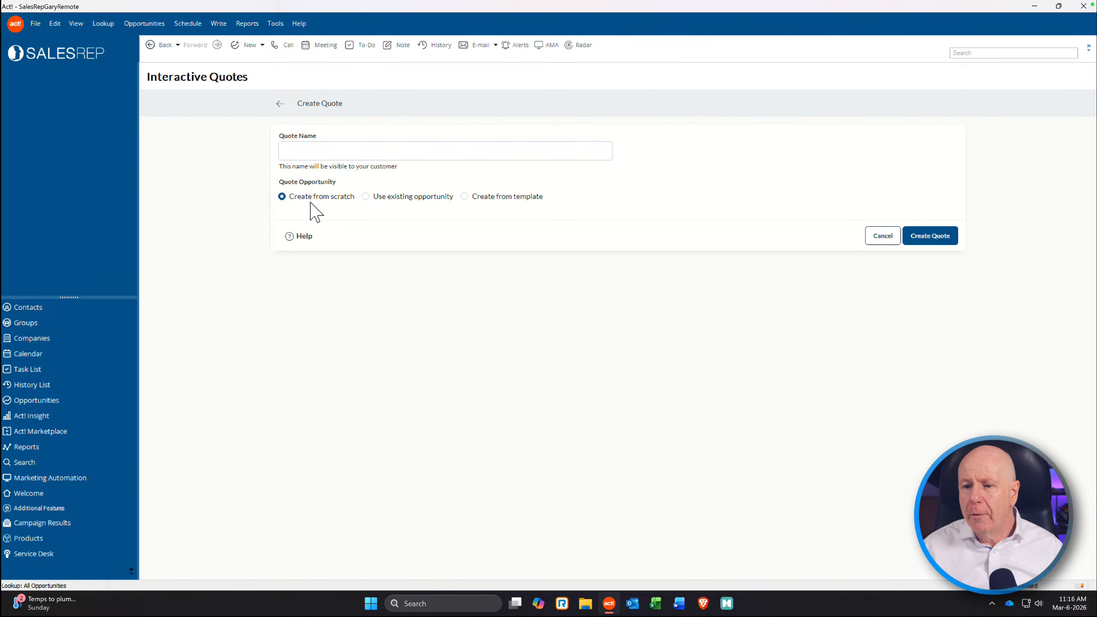
left_click(366, 197)
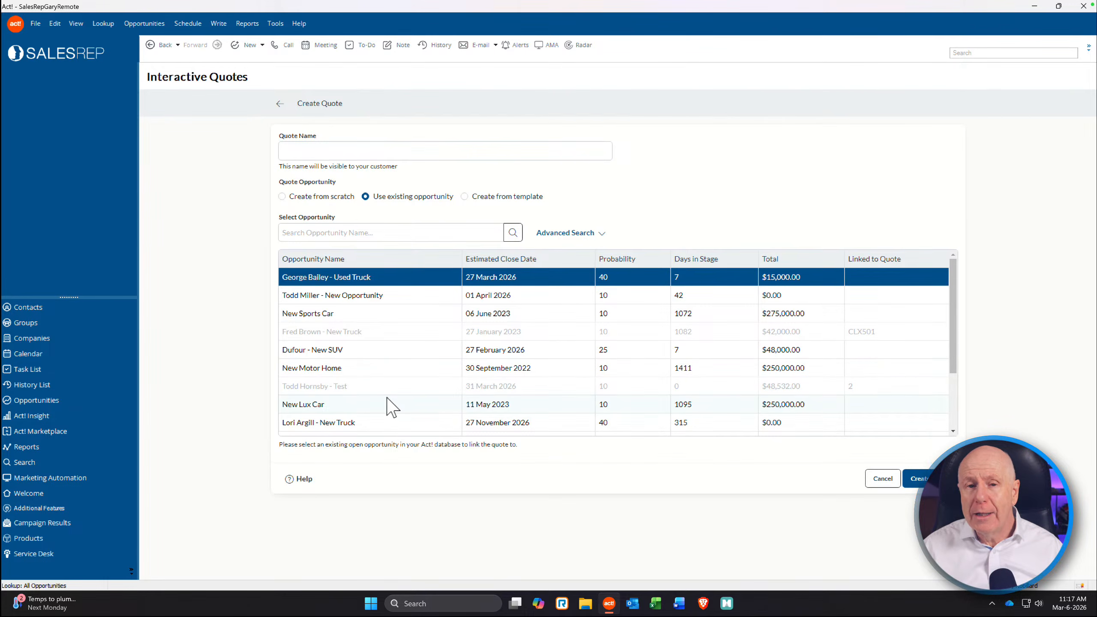
left_click(464, 197)
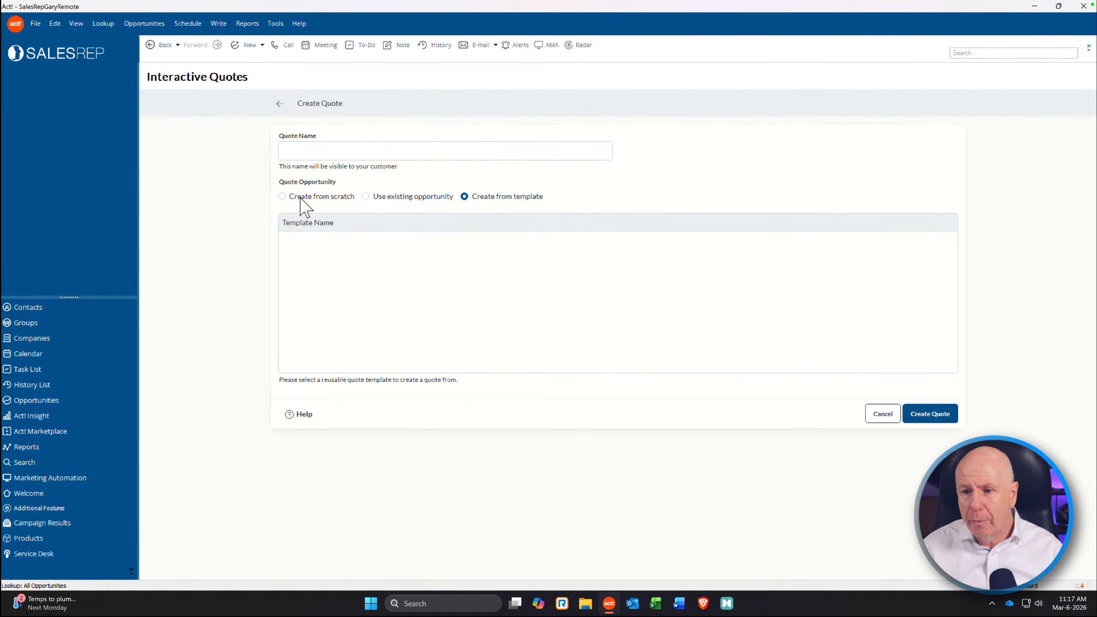
left_click(282, 197)
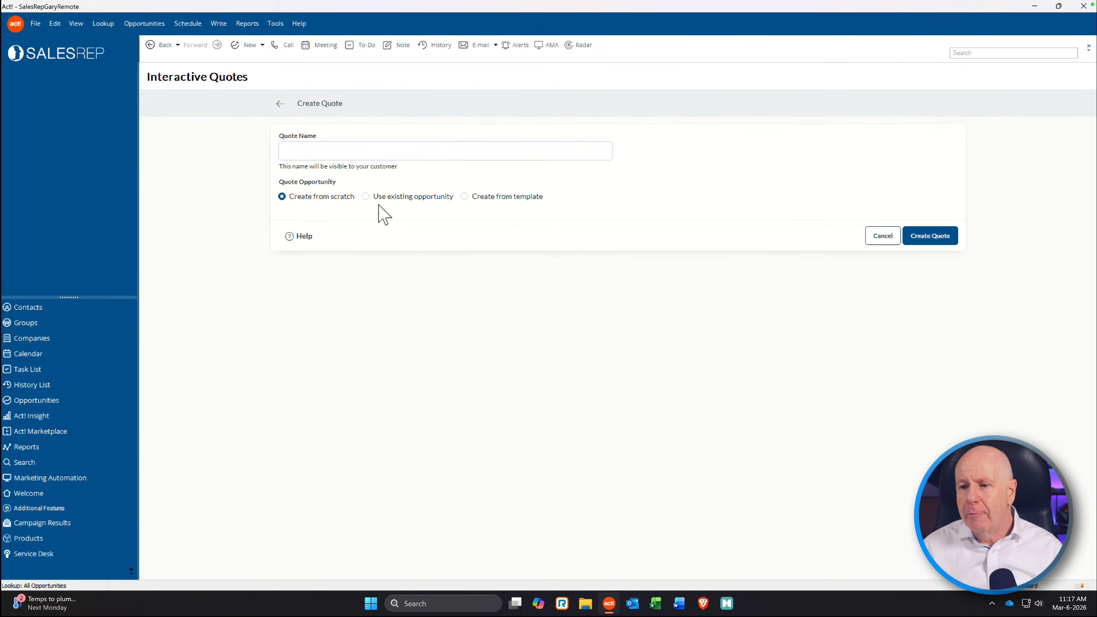
Step: Create a quote from the existing New Truck opportunity closing 27 November 2026, naming it "New Quote for" followed by the customer's first name
left_click(365, 197)
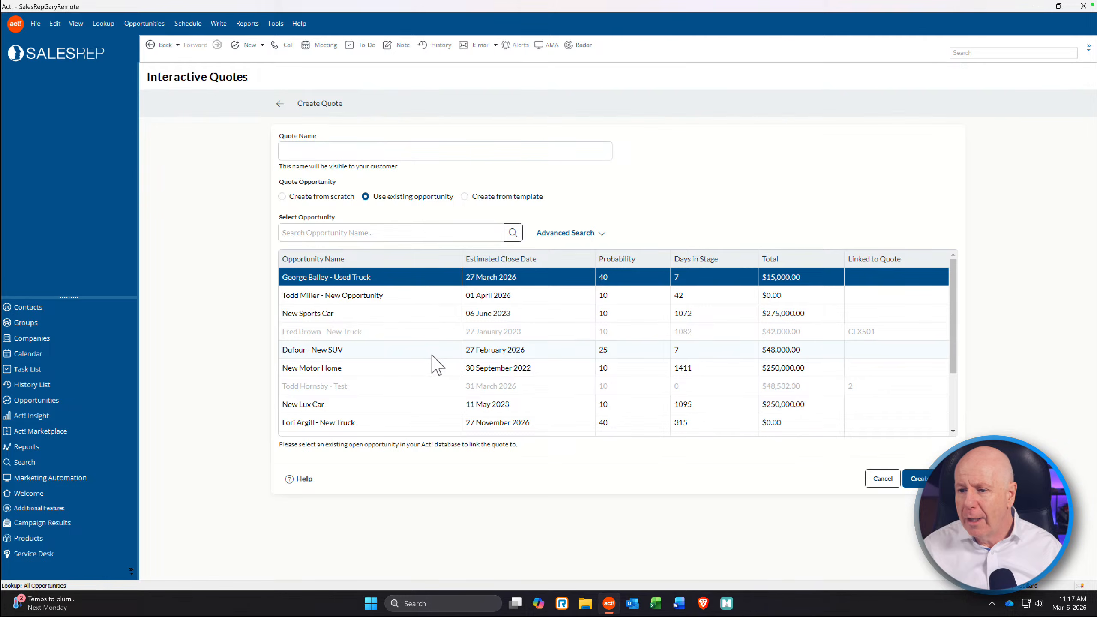
scroll(456, 369, "down", 3)
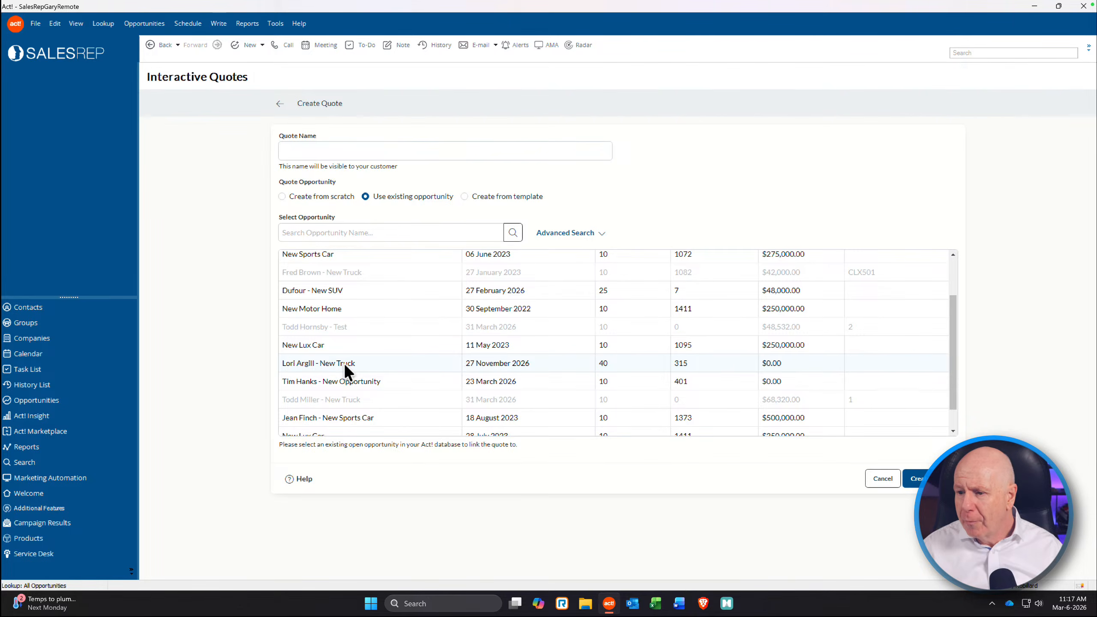
left_click(344, 363)
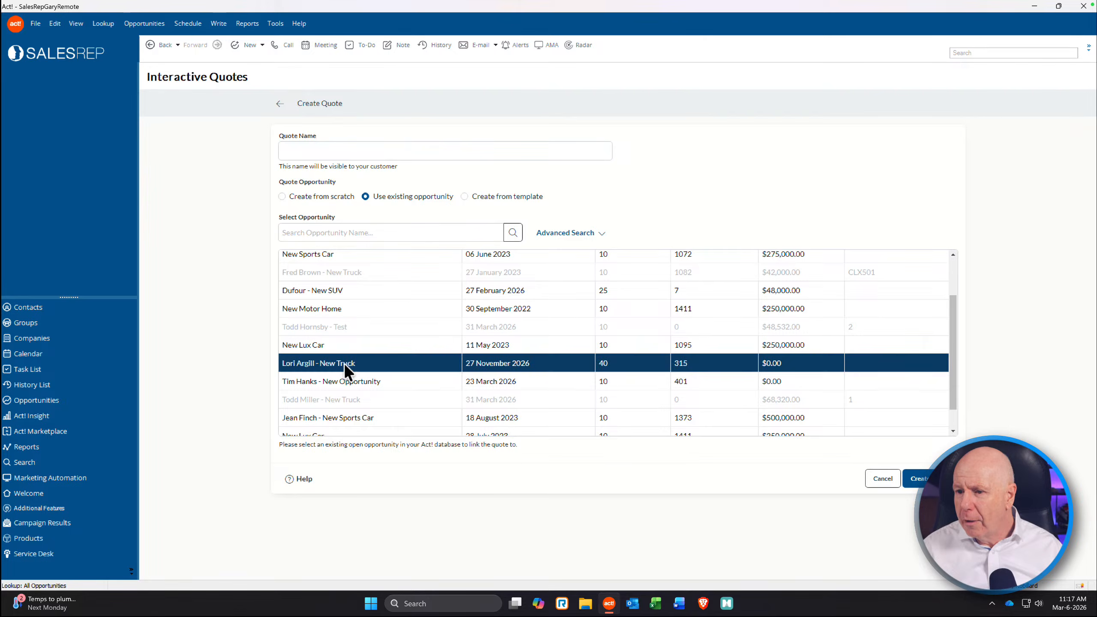
left_click(921, 478)
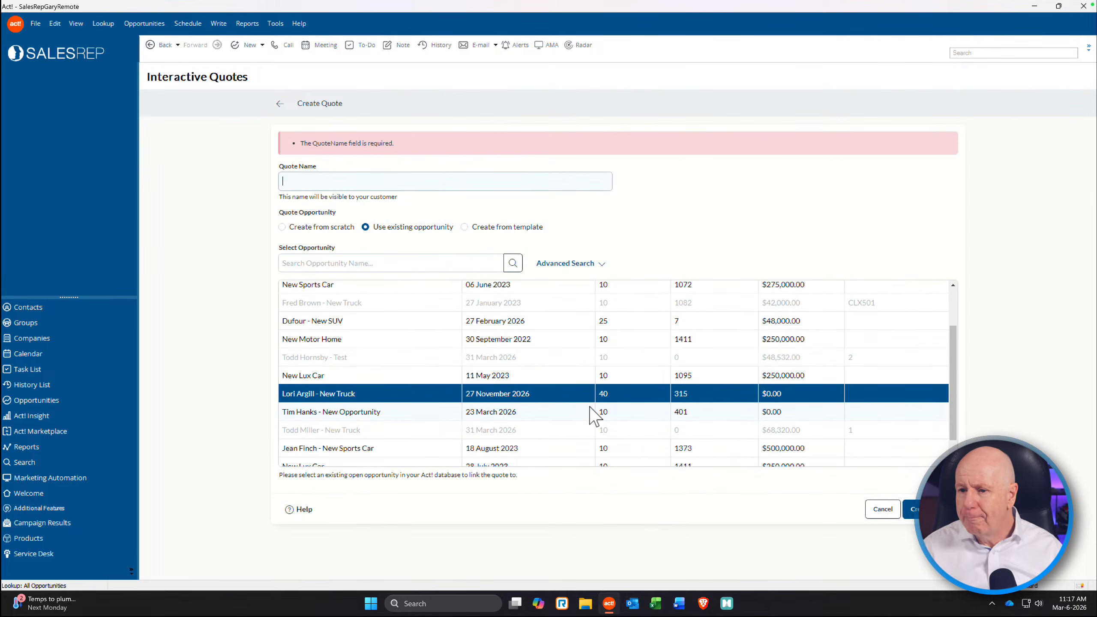
left_click(299, 179)
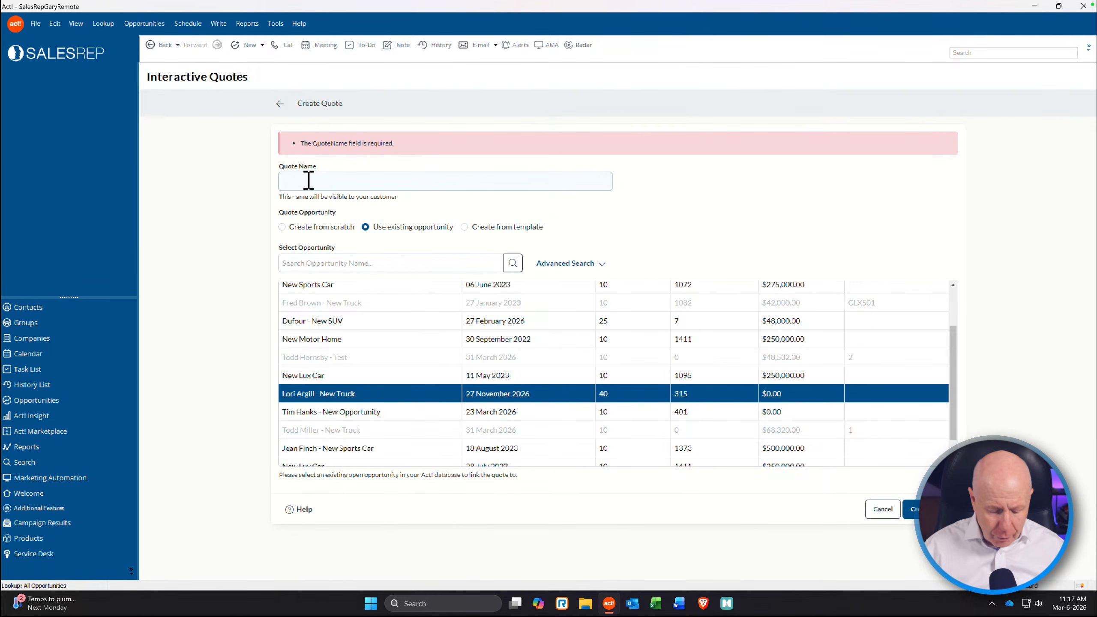
type("New Quote for Lori")
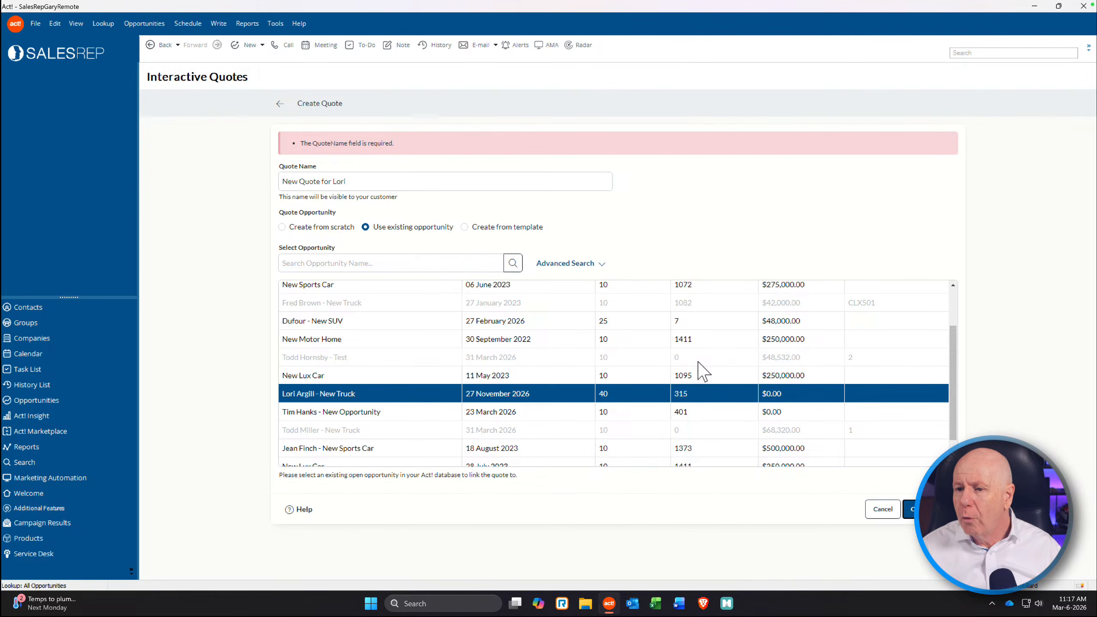
left_click(912, 509)
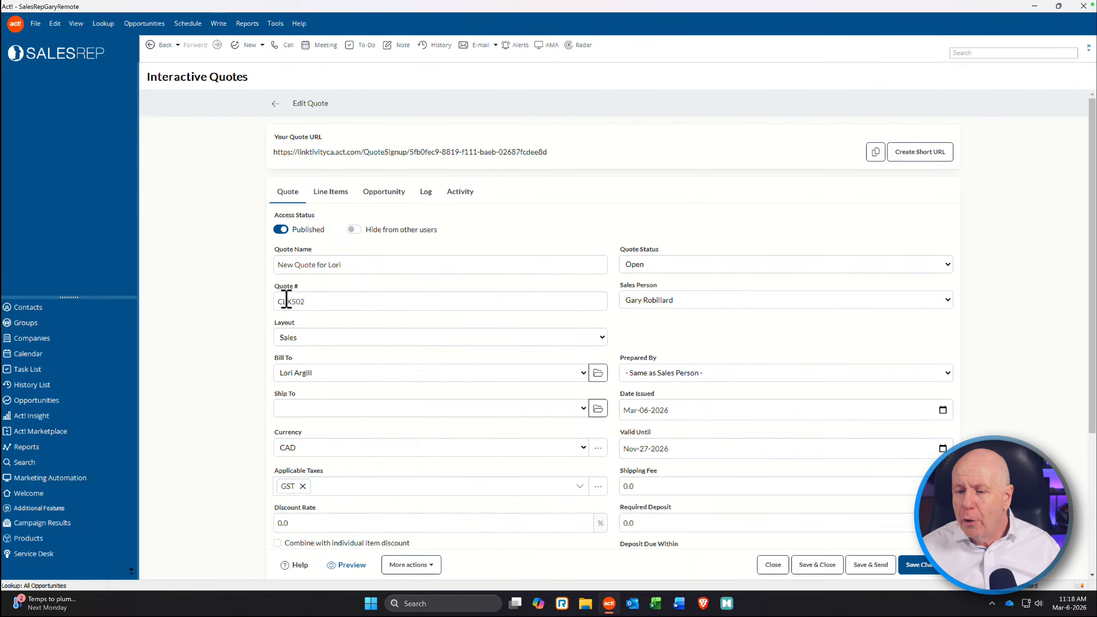
Step: Review the new quote's layout choices, keeping Sales, and examine its taxes, discount, deposit, cover page and preface fields
left_click(322, 337)
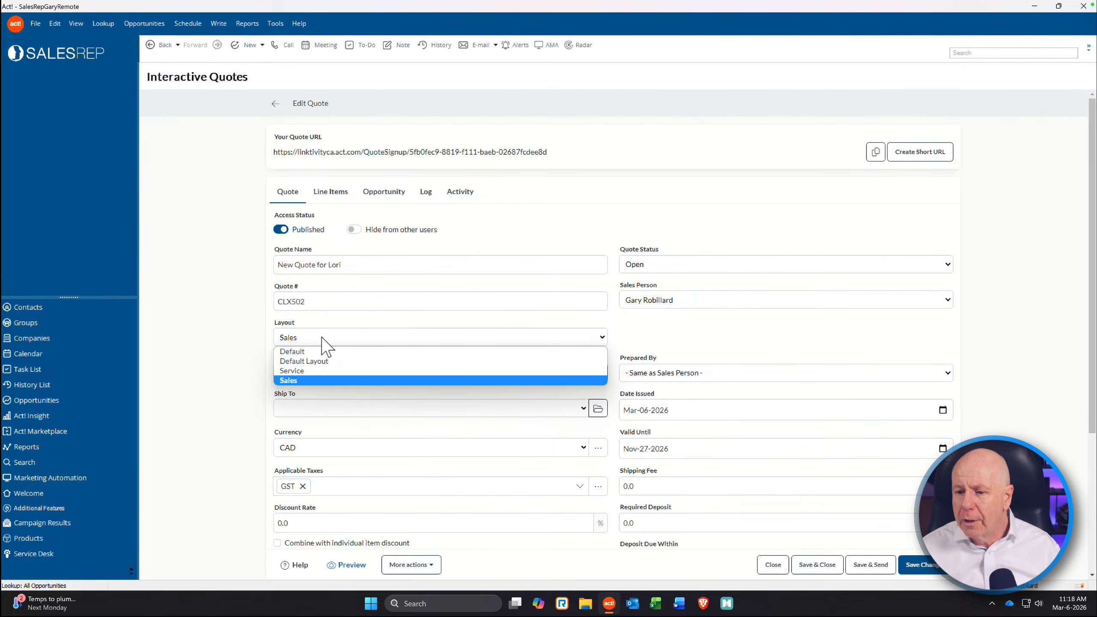
left_click(309, 380)
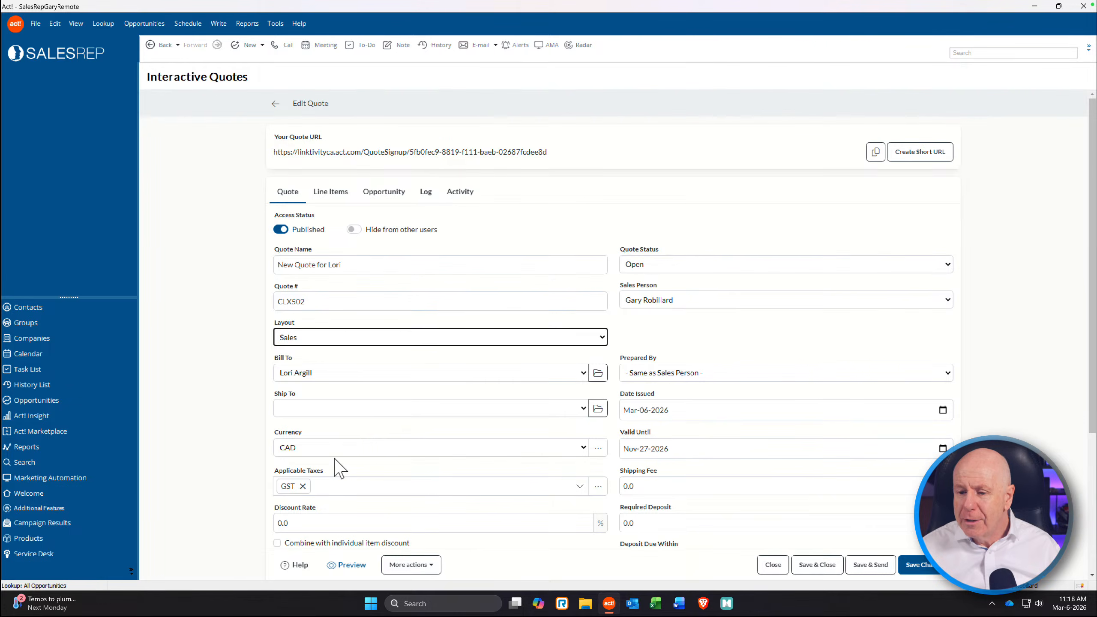
scroll(320, 441, "down", 2)
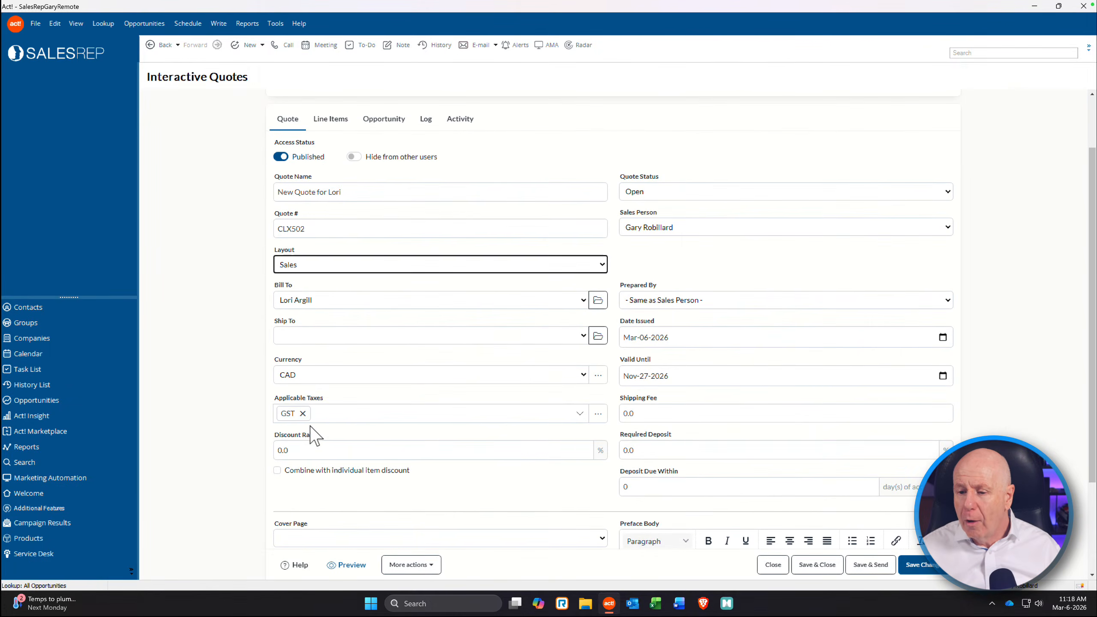
scroll(361, 464, "down", 2)
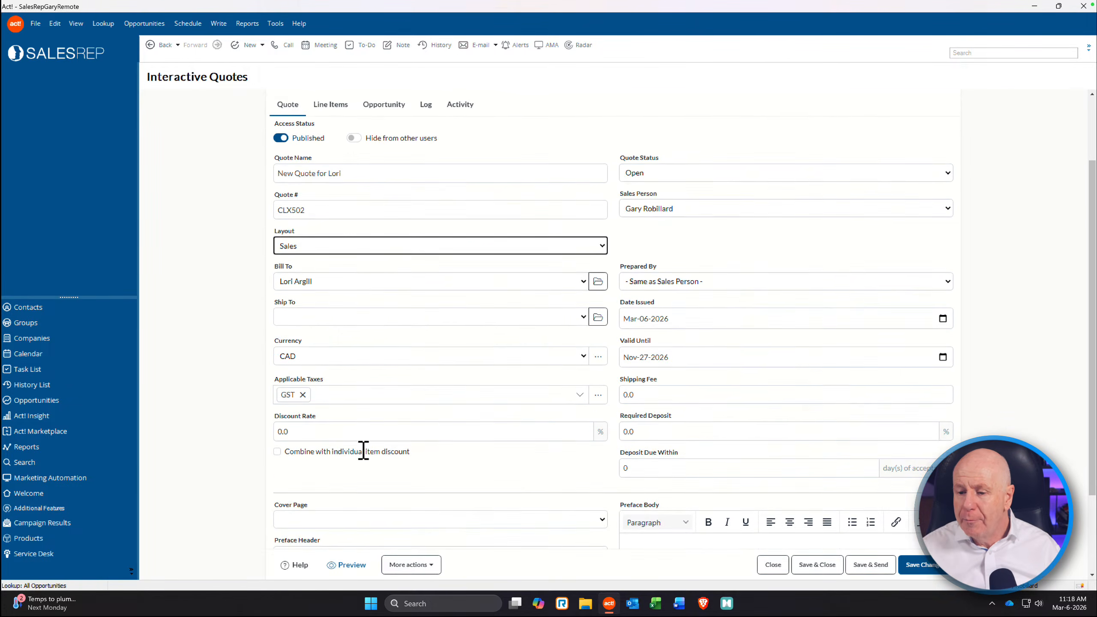
scroll(351, 444, "down", 1)
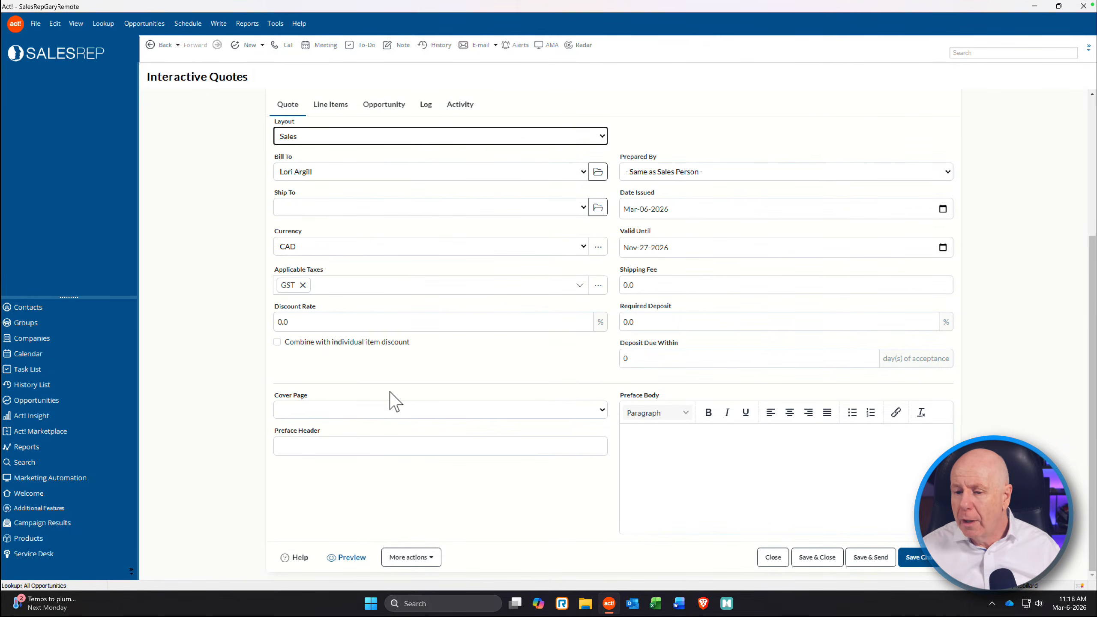
scroll(394, 401, "up", 5)
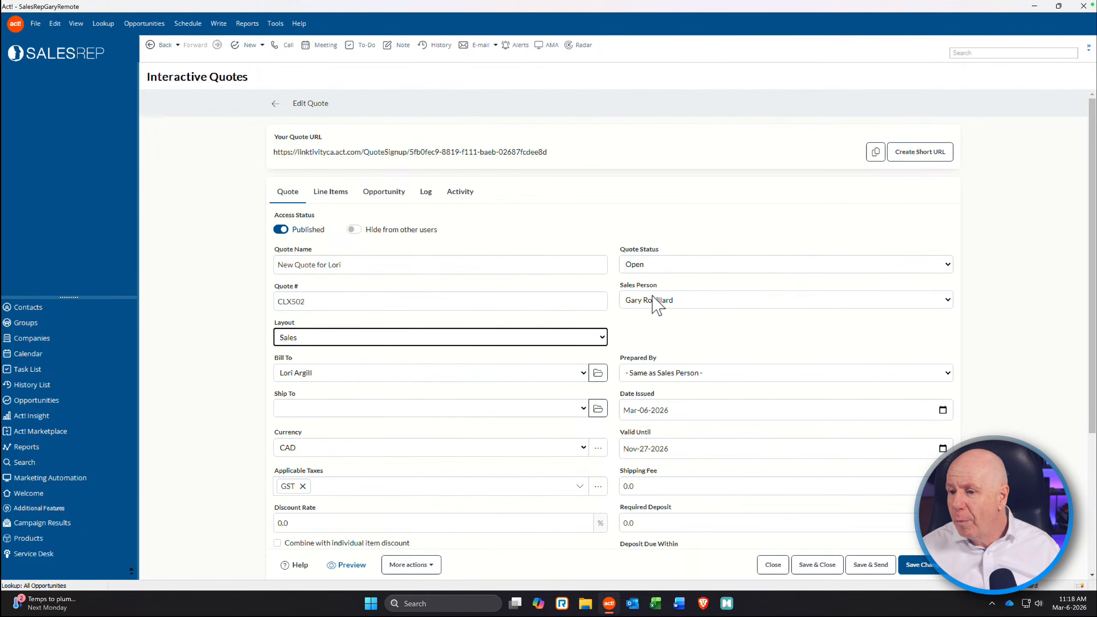
Step: Set the quote's Valid Until date to March 31, 2027
scroll(687, 340, "down", 1)
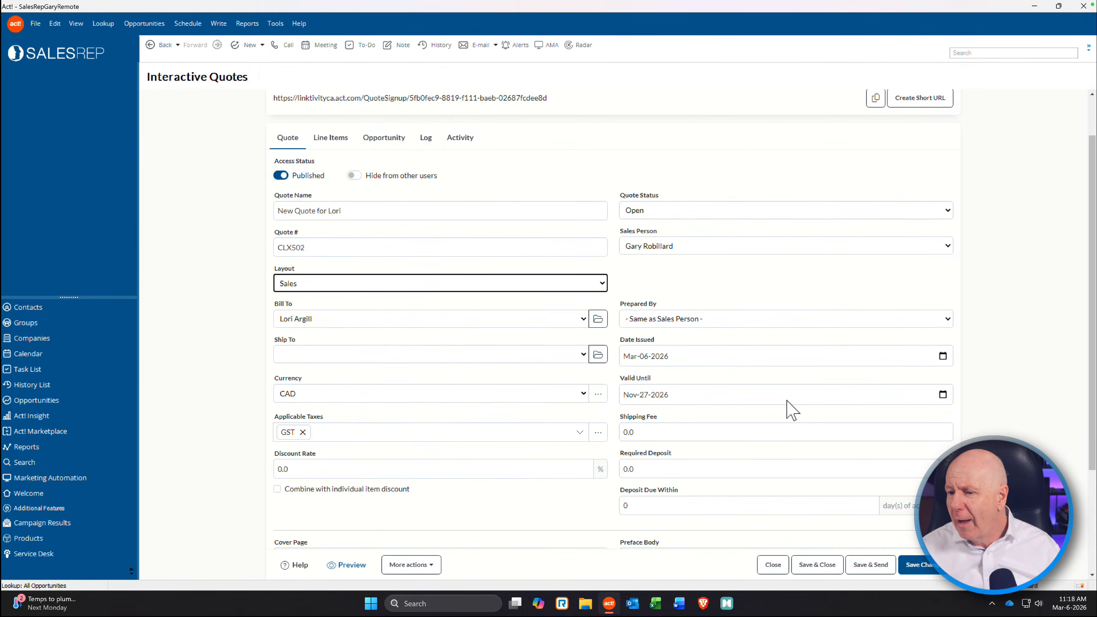
left_click(943, 395)
left_click(721, 417)
left_click(722, 417)
left_click(722, 417)
left_click(722, 418)
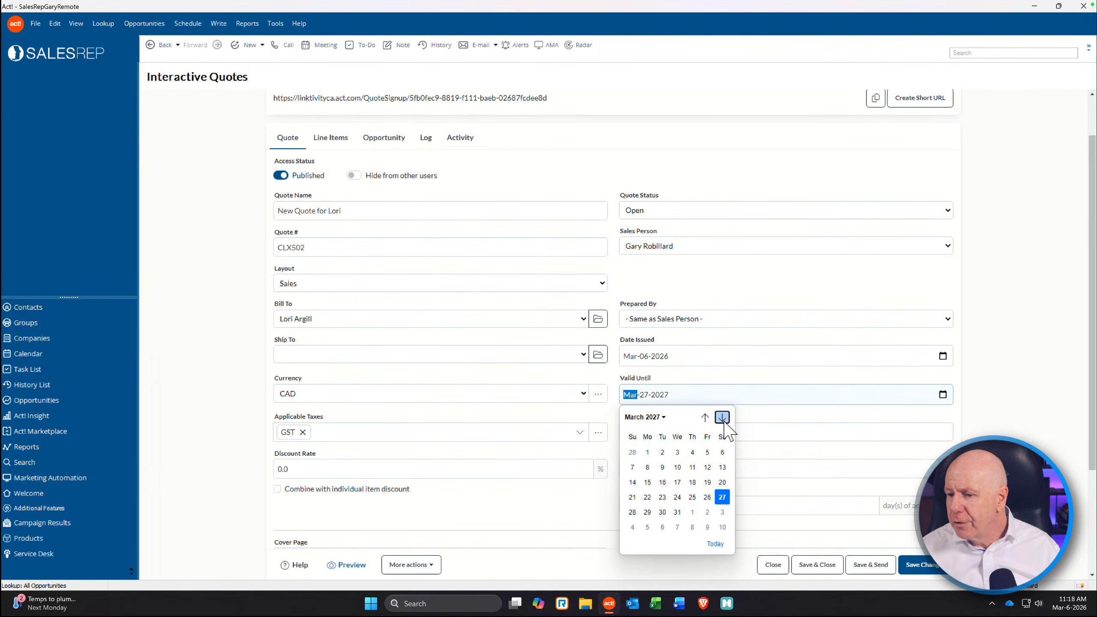
left_click(679, 514)
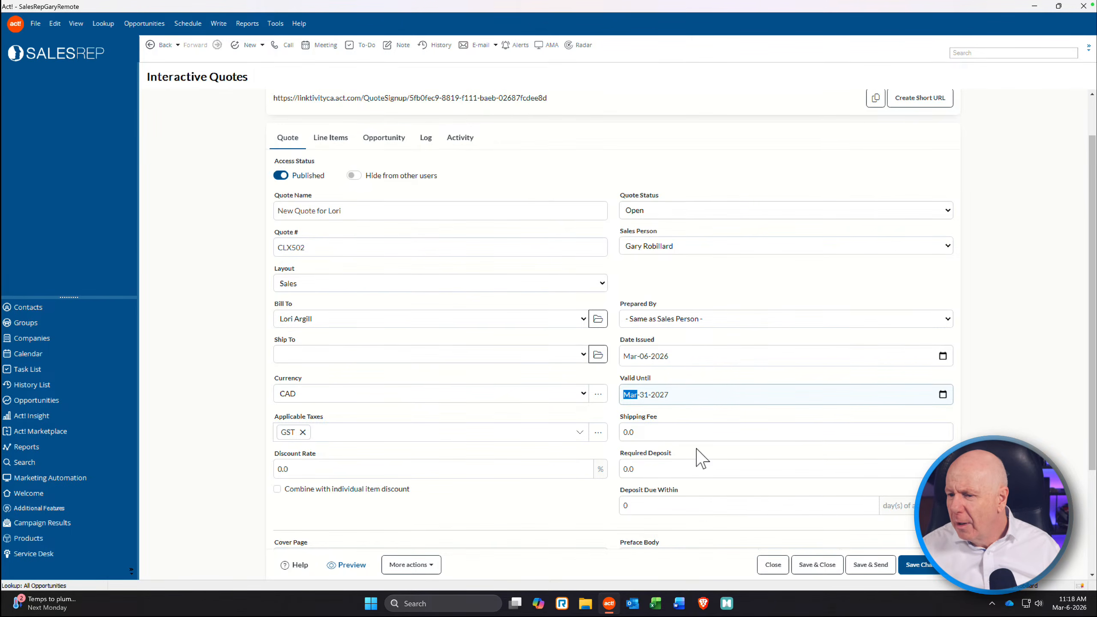
Step: Add a heading titled "Vehicle" to the quote's line items
scroll(804, 490, "down", 3)
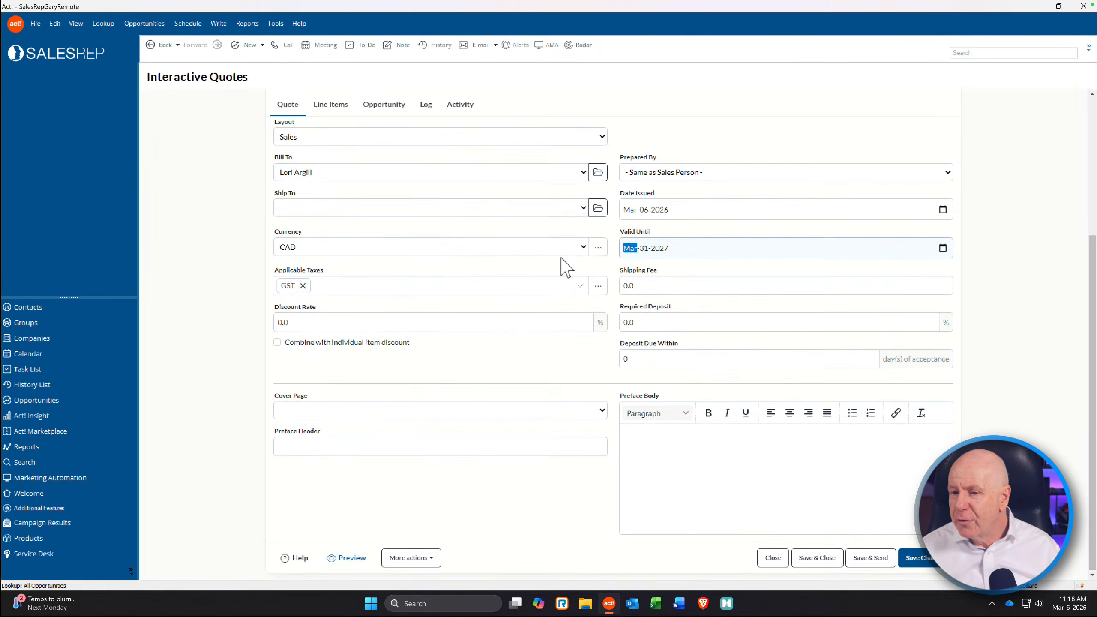
scroll(569, 267, "up", 3)
left_click(336, 193)
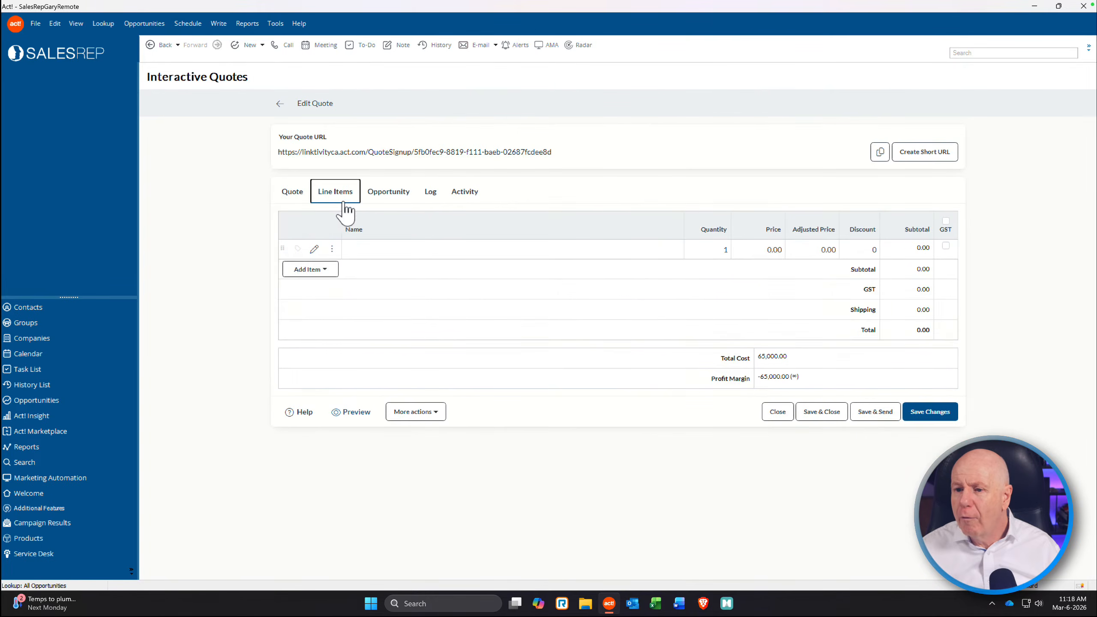
left_click(325, 270)
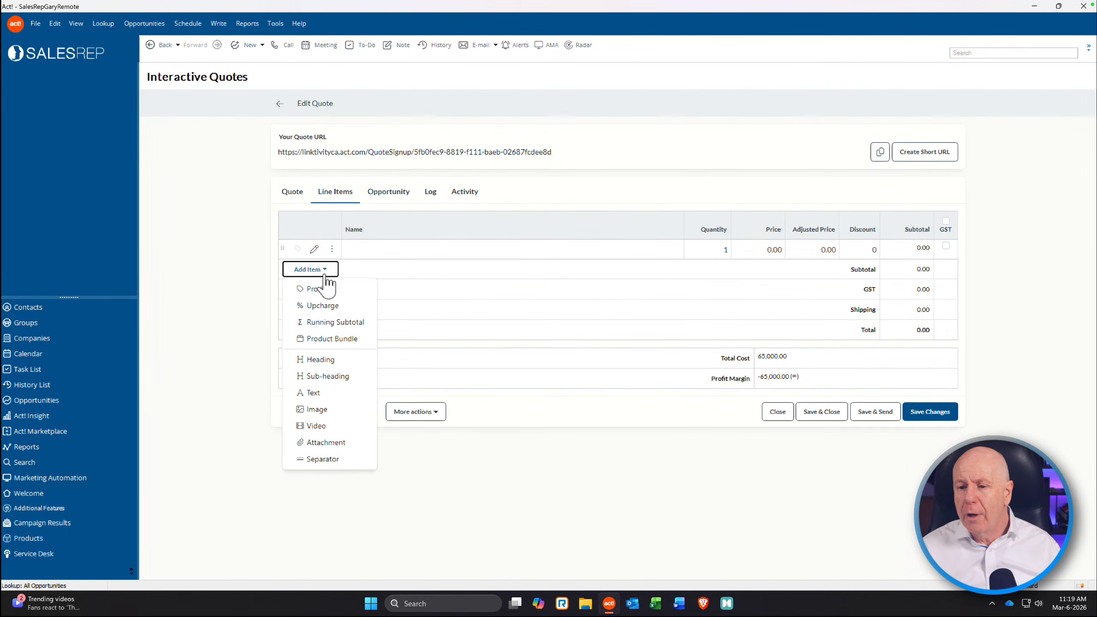
left_click(321, 359)
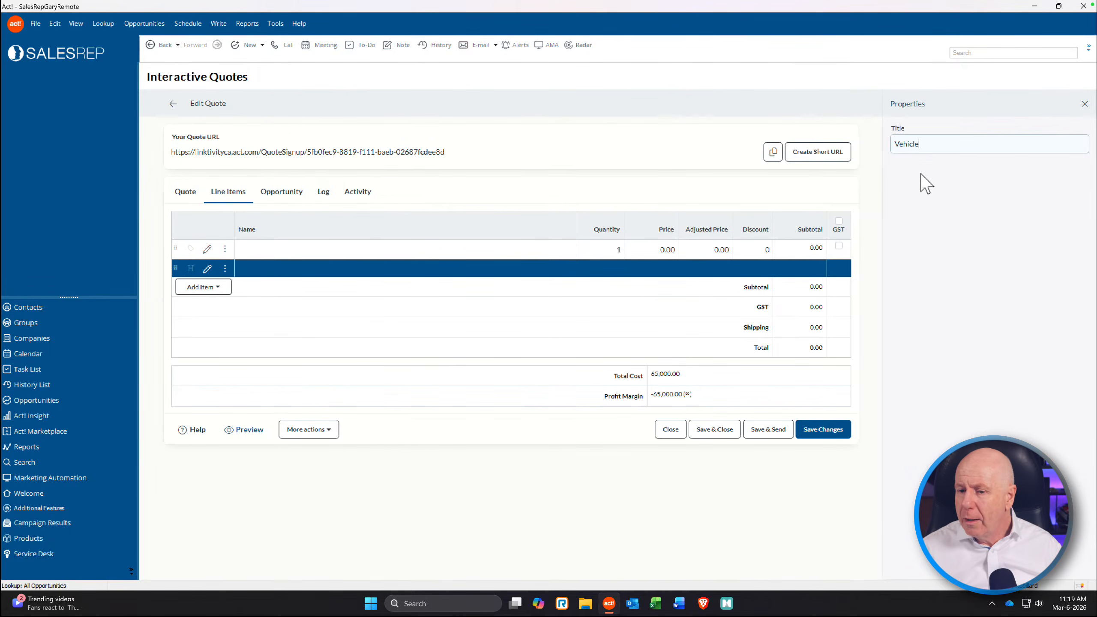
Step: Add the Ridgeline Truck product as a line item beneath the Vehicle heading
left_click(219, 289)
left_click(214, 306)
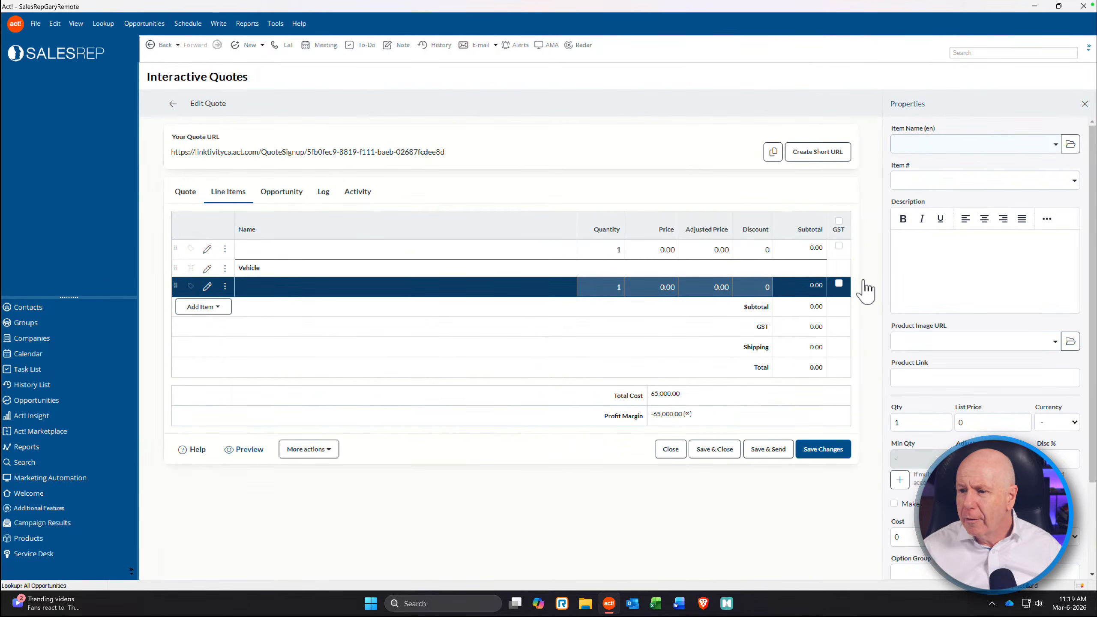
left_click(1054, 146)
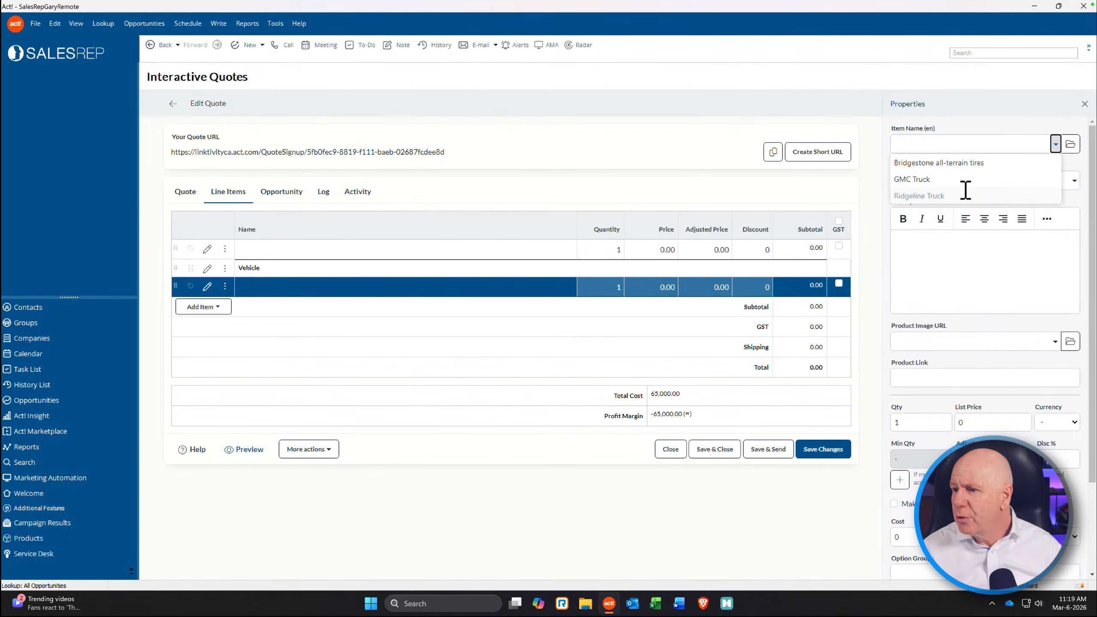
left_click(949, 196)
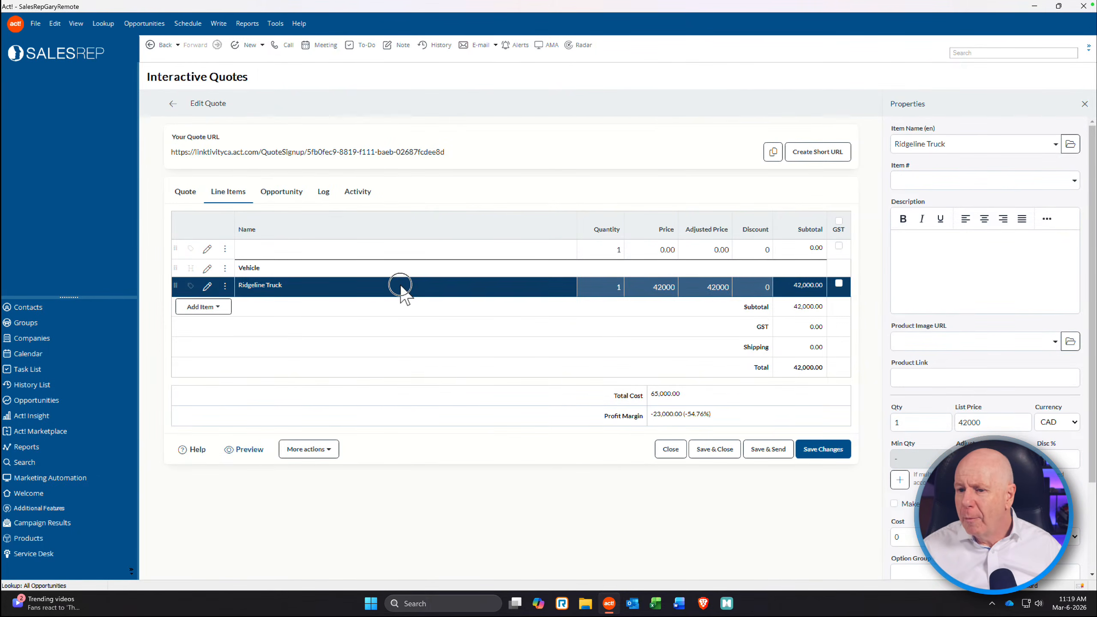
Step: Enter the description "yeryb ret werrwtwet wert we" for the Ridgeline Truck, set its adjusted price to 38000, and save the quote
left_click(936, 264)
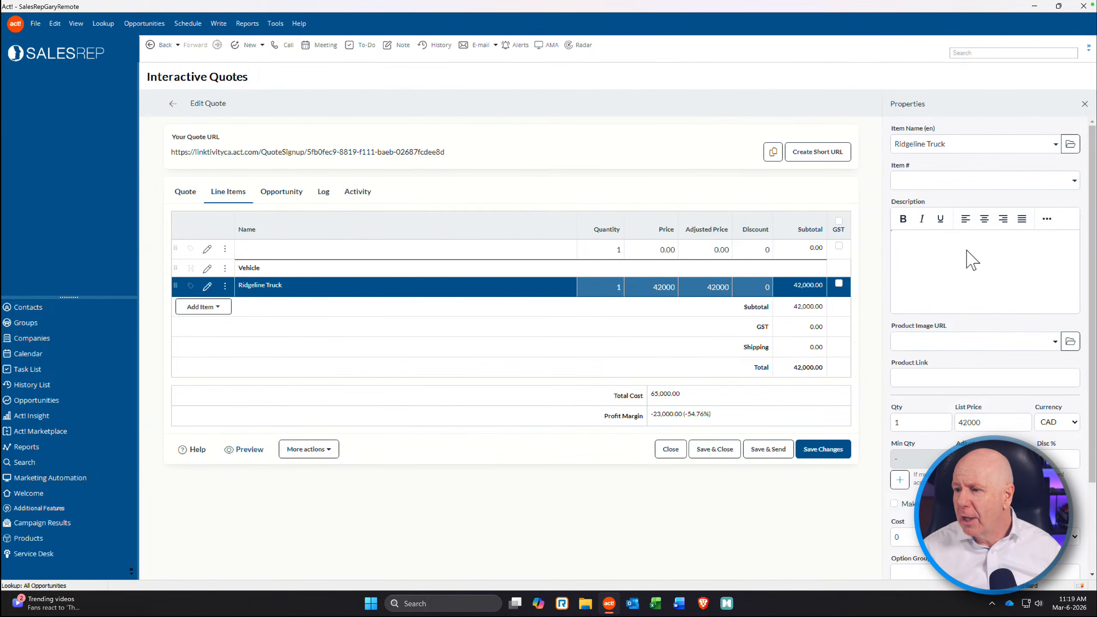
type("yb ret   werrwtwet wert we")
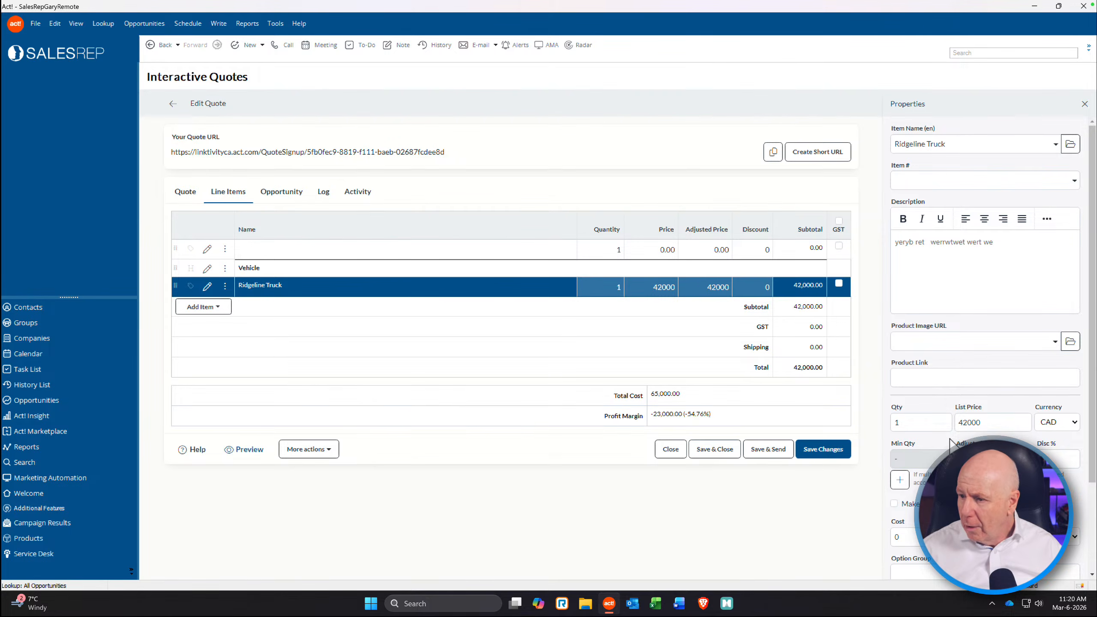
left_click(1070, 459)
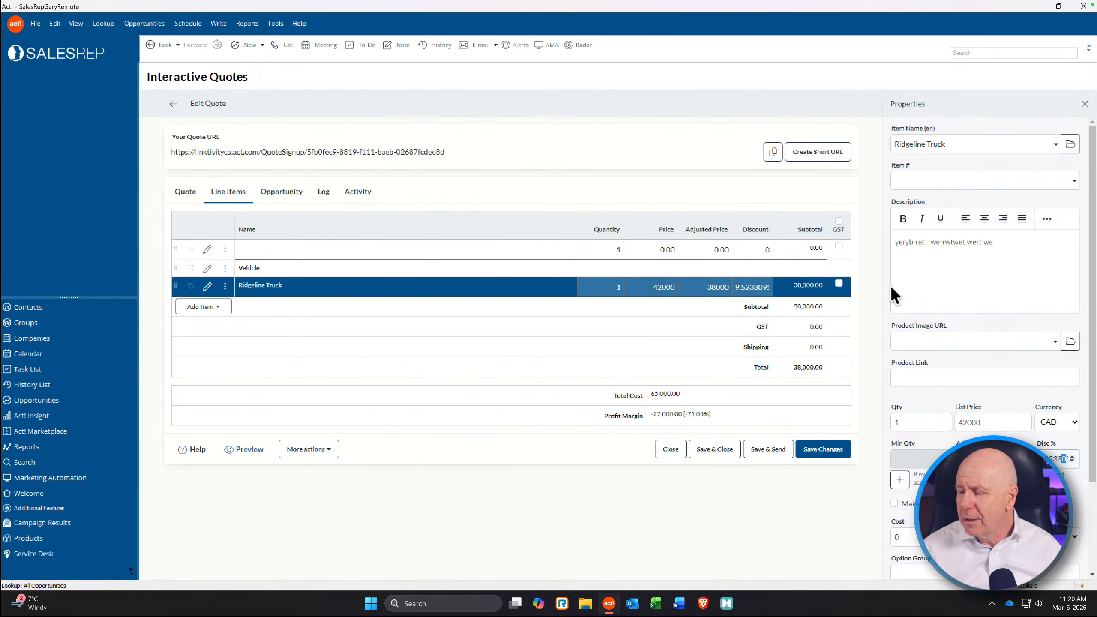
left_click(821, 449)
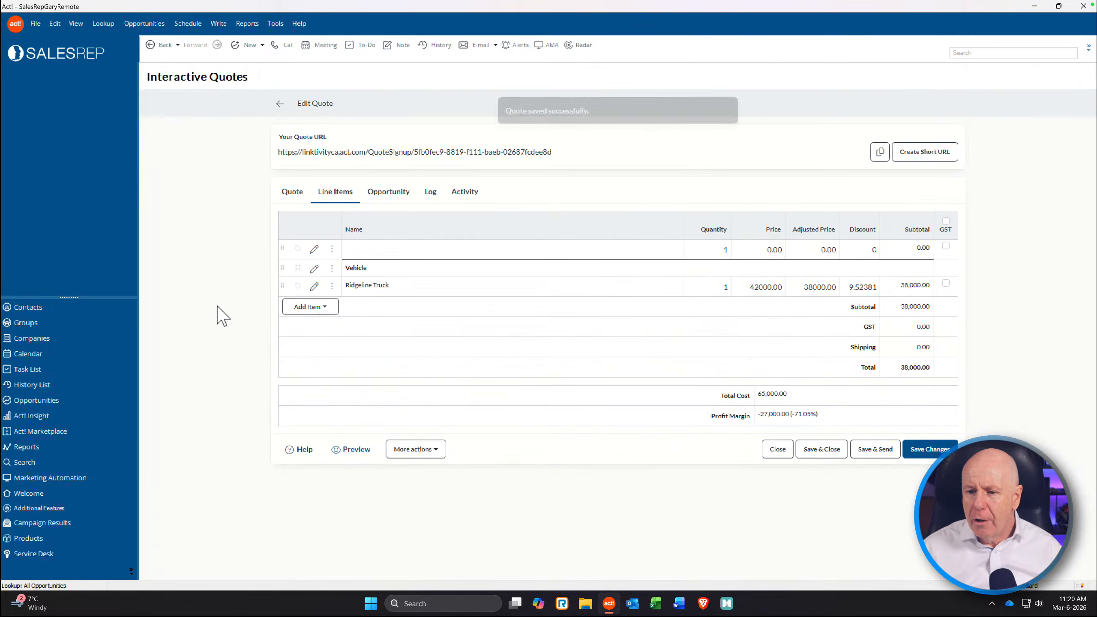
Step: Add a heading titled "Options" with the Bridgestone all-terrain tires product as a line item beneath it
left_click(325, 307)
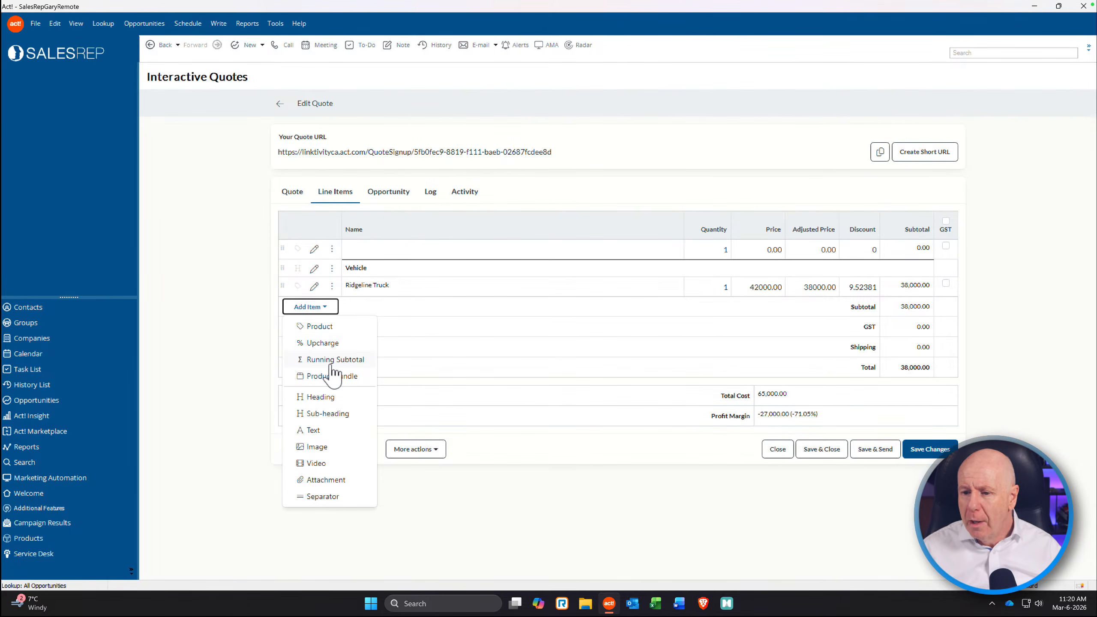
left_click(319, 398)
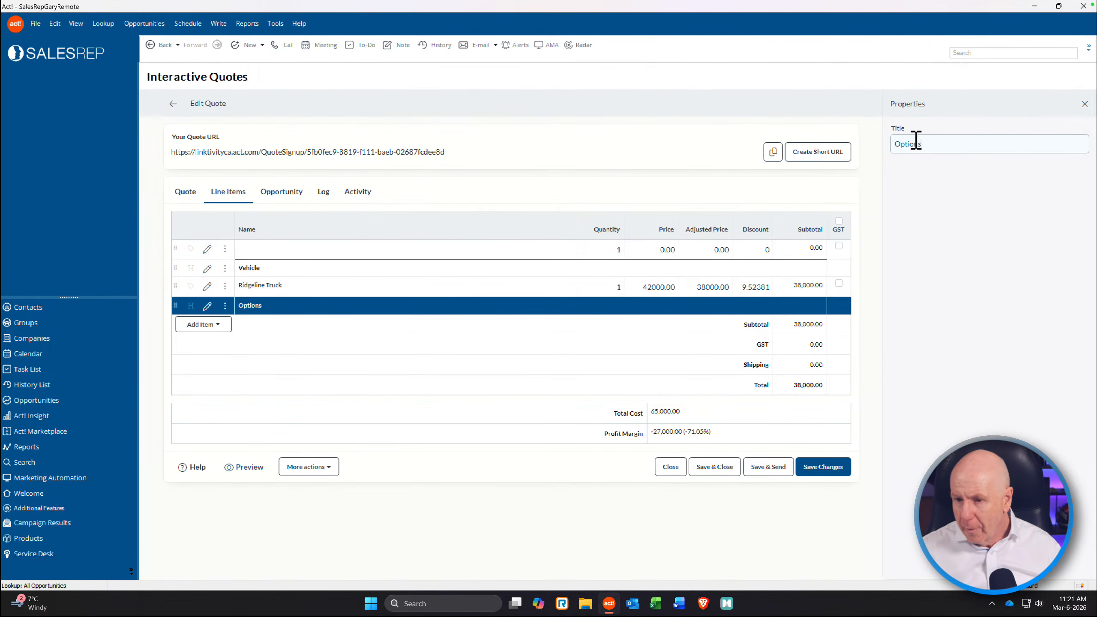
left_click(216, 325)
left_click(218, 346)
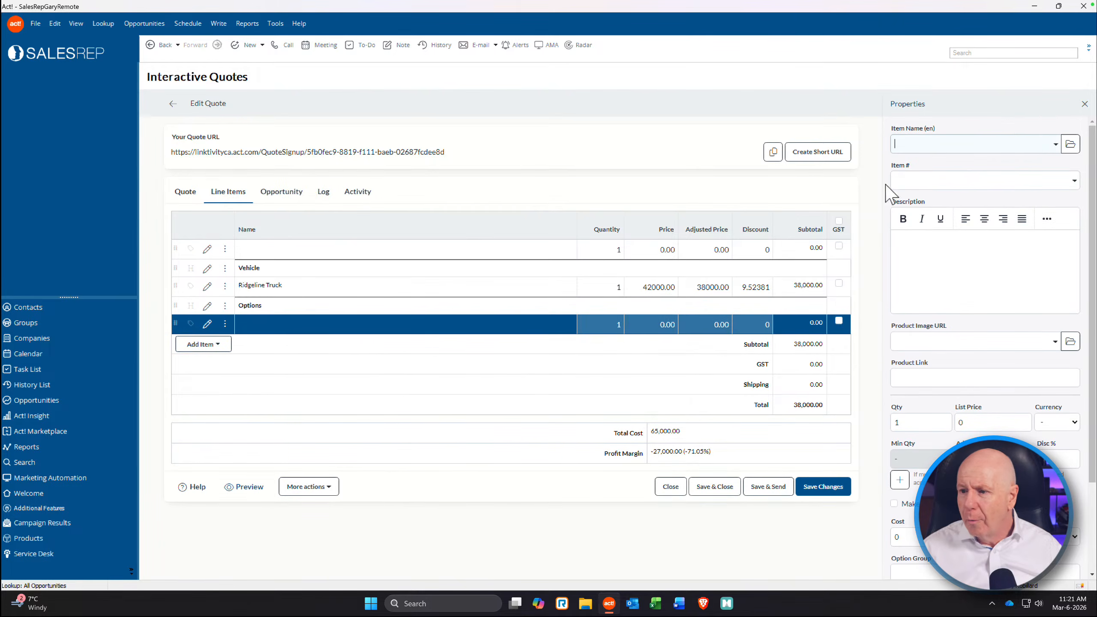
left_click(1055, 144)
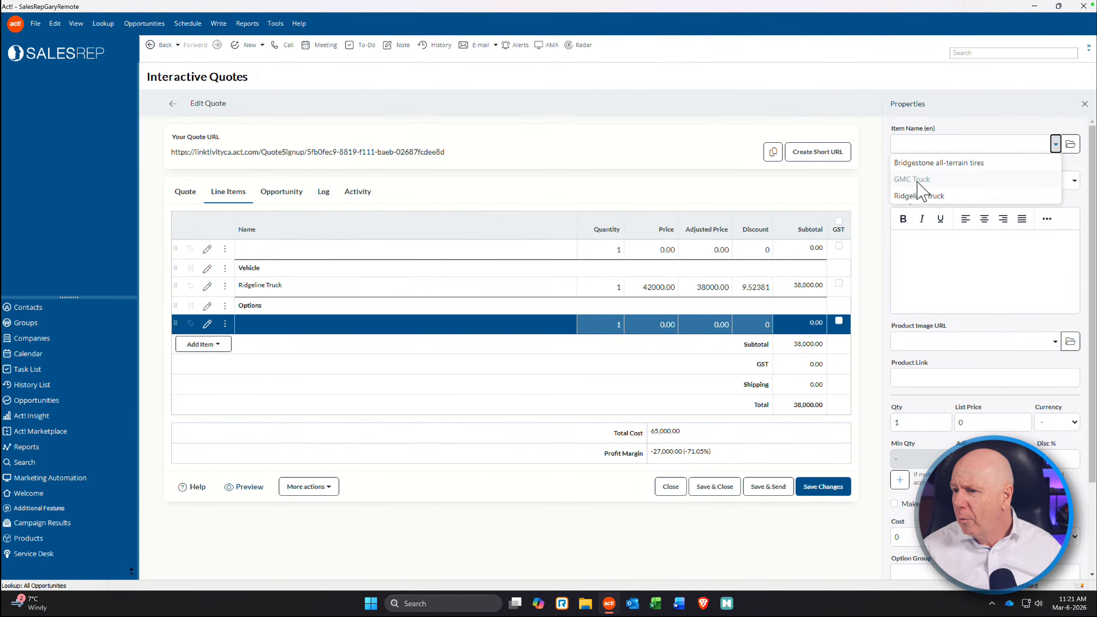
left_click(921, 163)
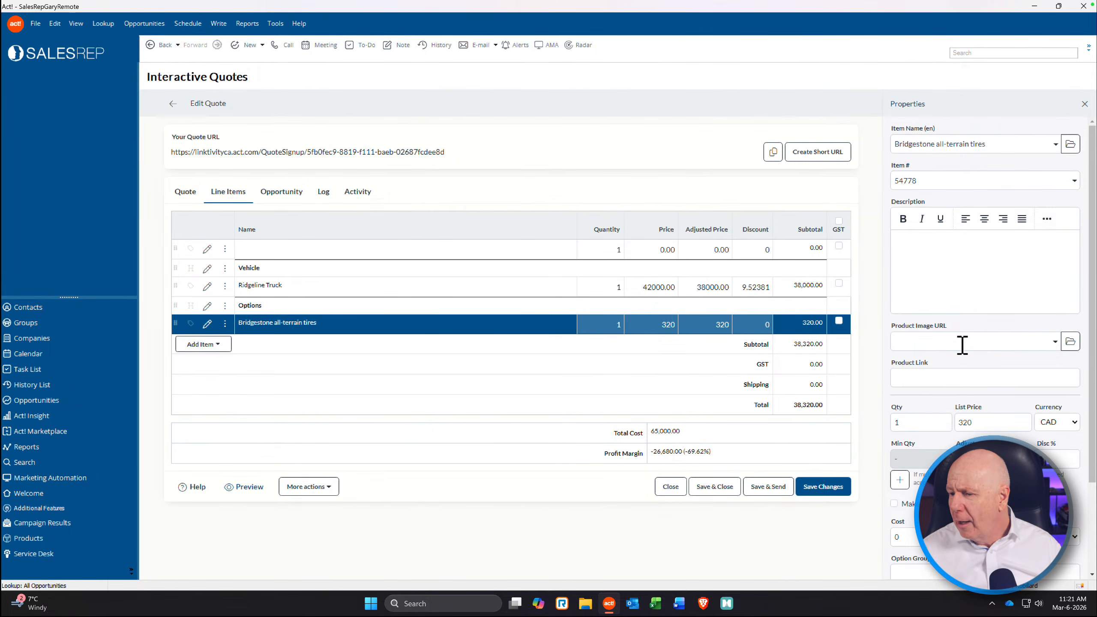
Step: Make the tires' quantity editable in increments of 4, set their discount to 5%, and save the quote
scroll(962, 344, "down", 3)
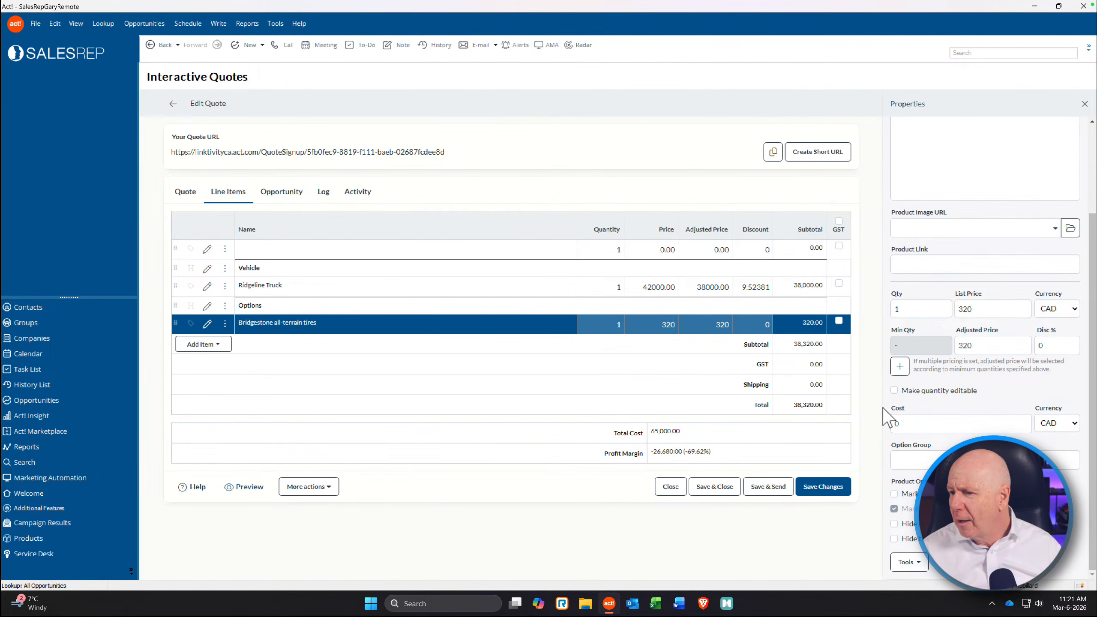
left_click(894, 391)
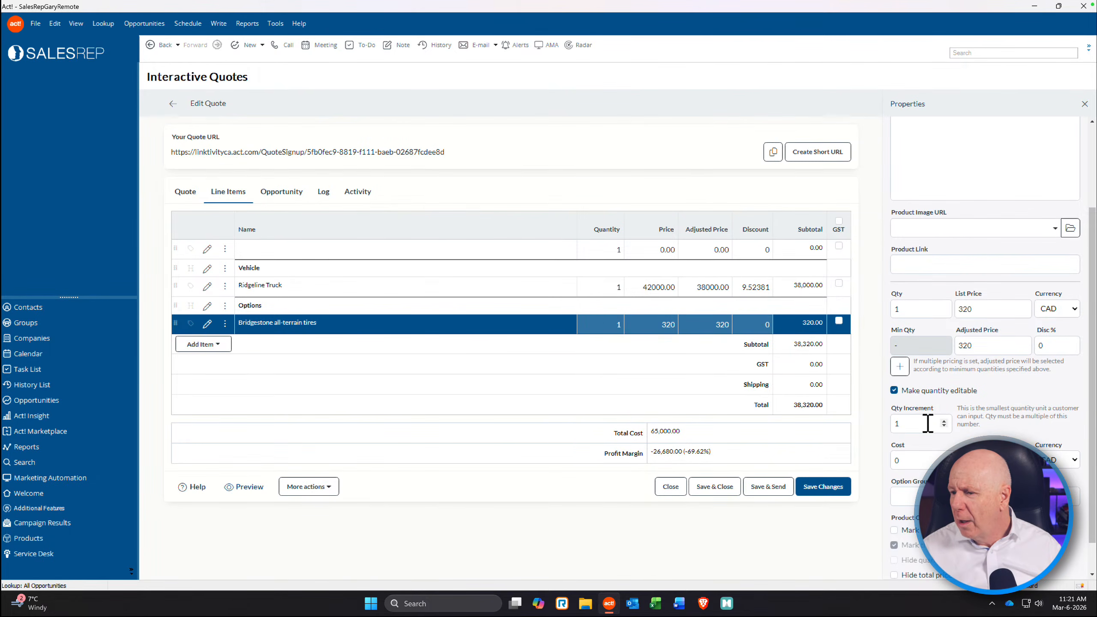
left_click(943, 420)
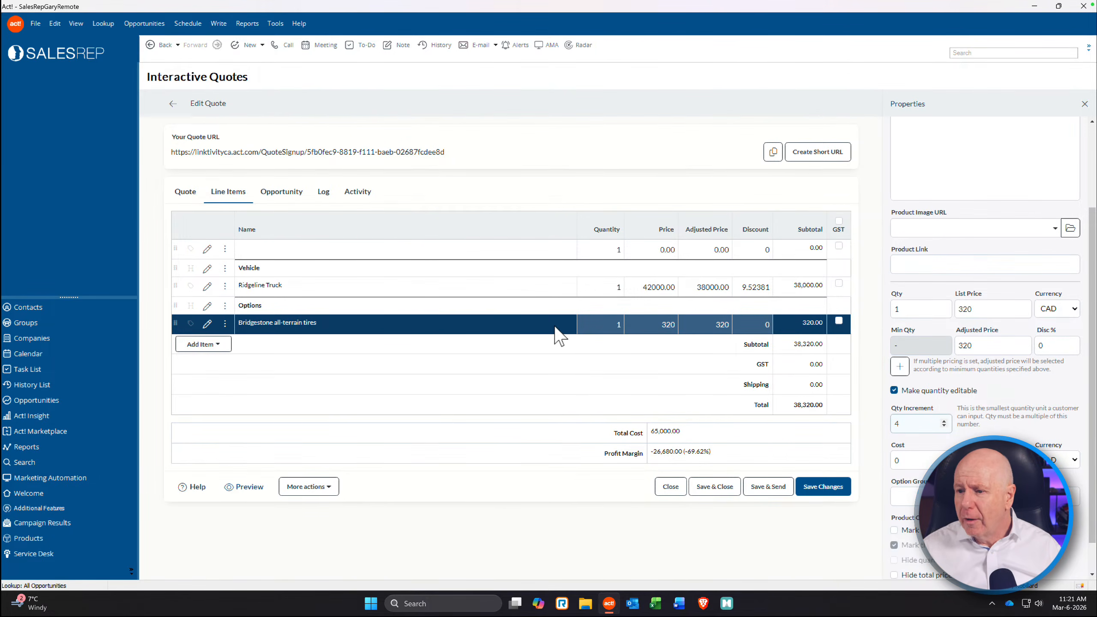
left_click(760, 325)
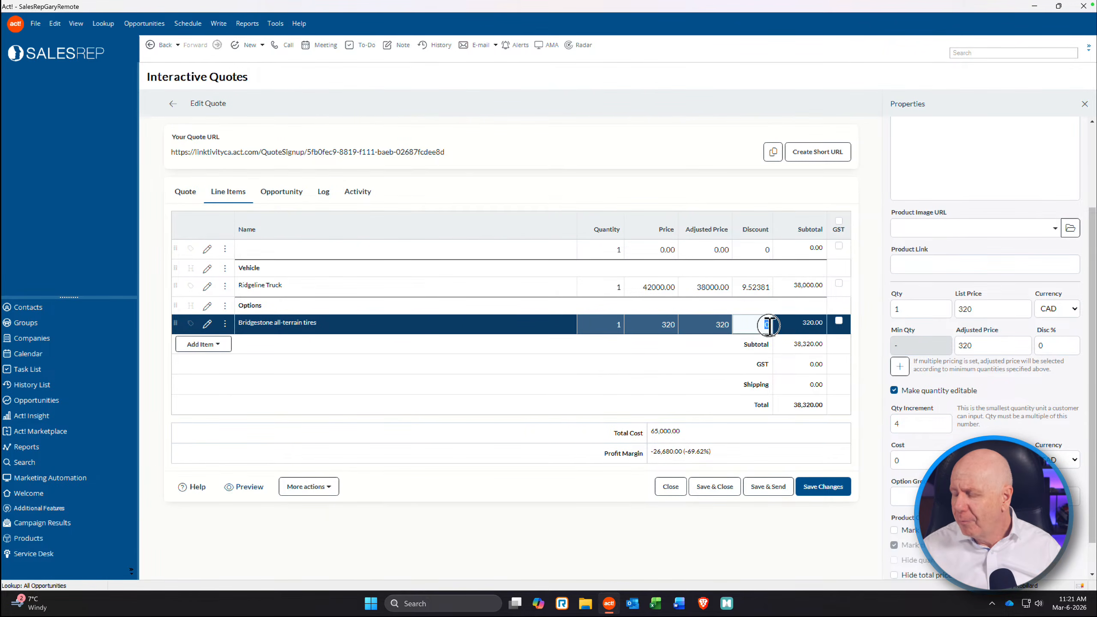
left_click(727, 349)
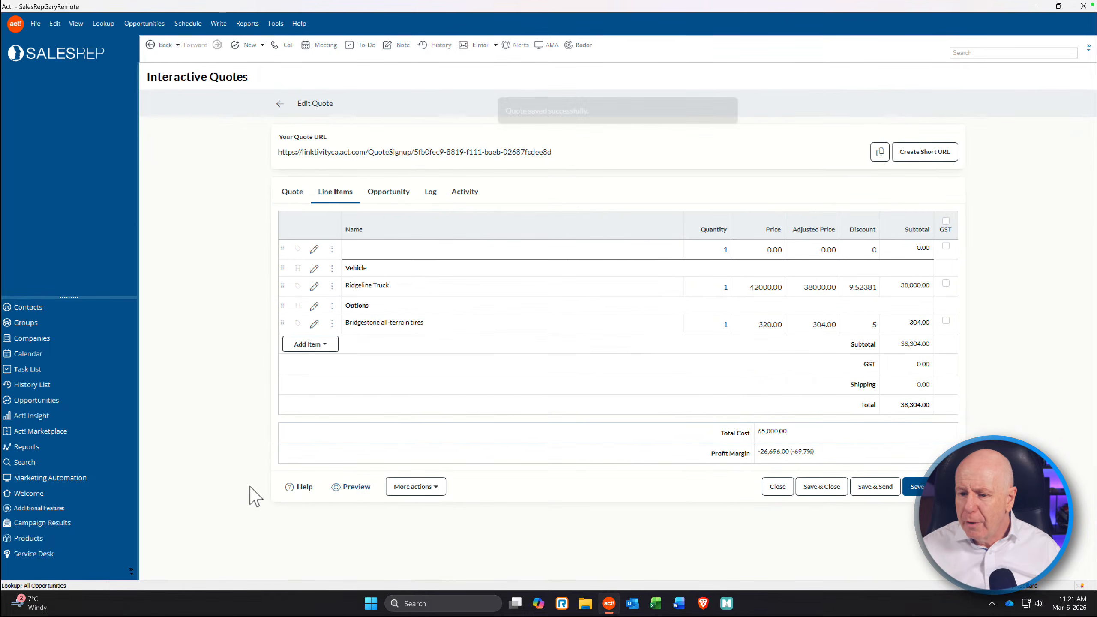
Step: Preview the new quote, checking its Vehicle and Options sections and discounted prices, and close the preview
left_click(362, 493)
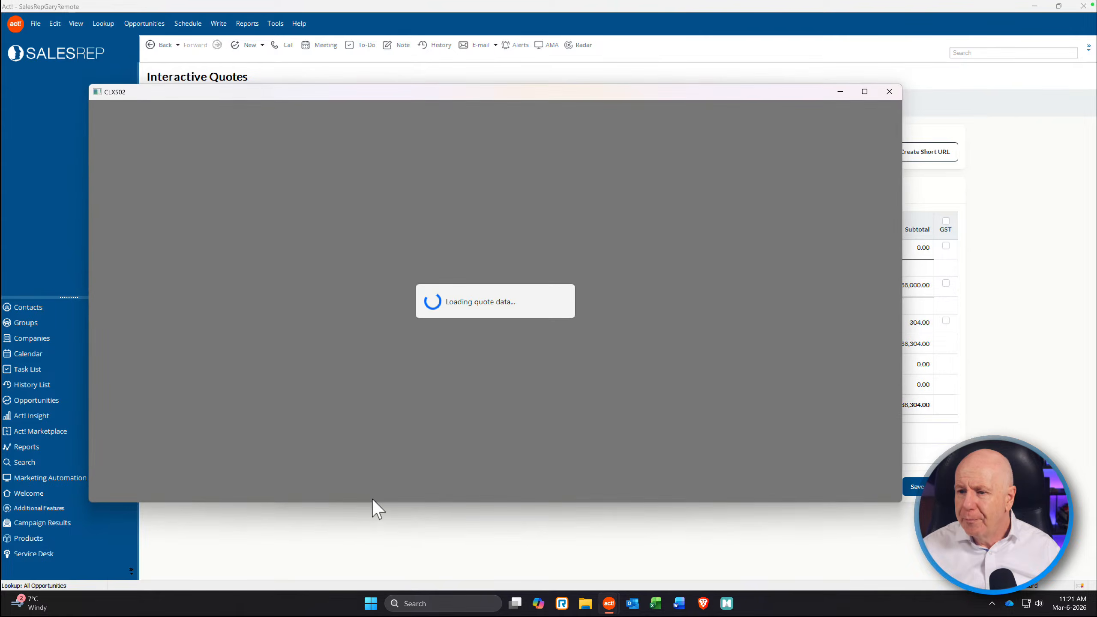
scroll(677, 365, "down", 2)
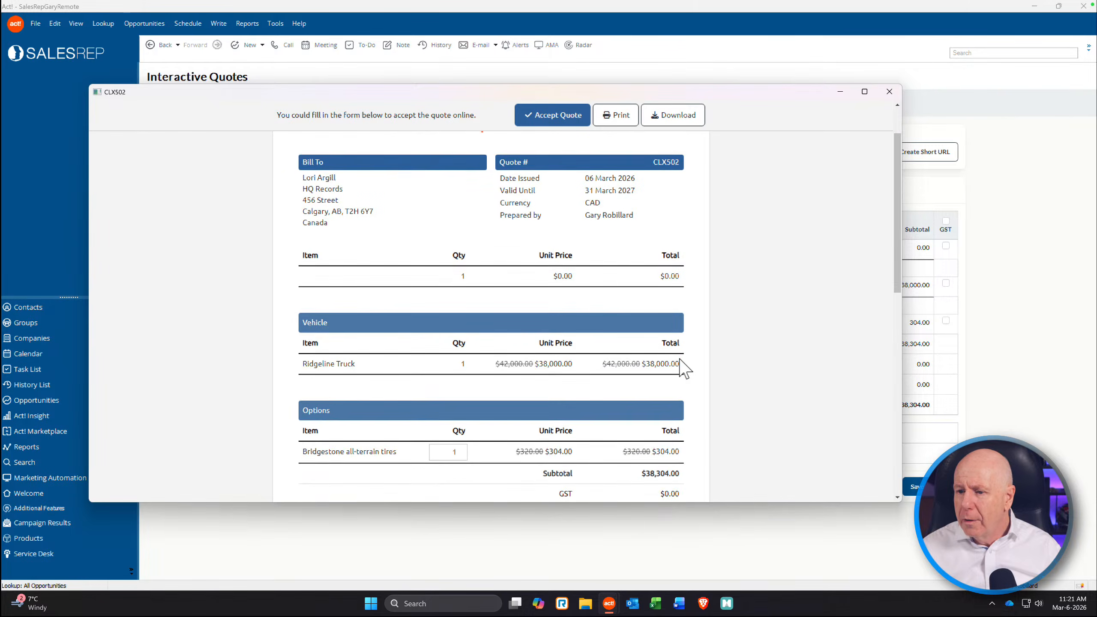
scroll(681, 367, "down", 2)
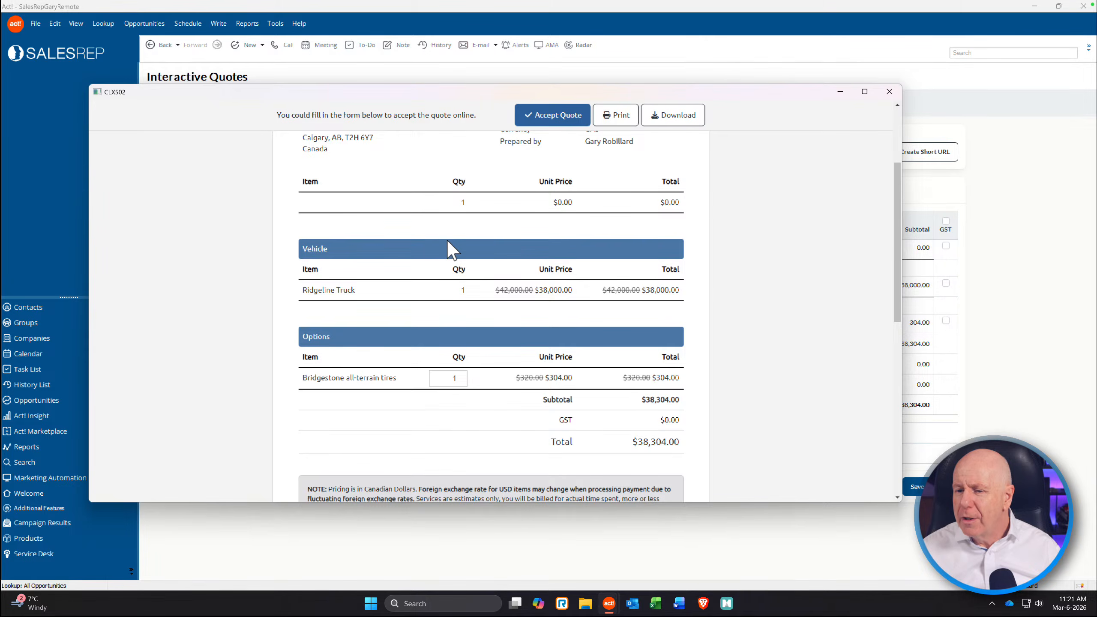
scroll(452, 242, "up", 4)
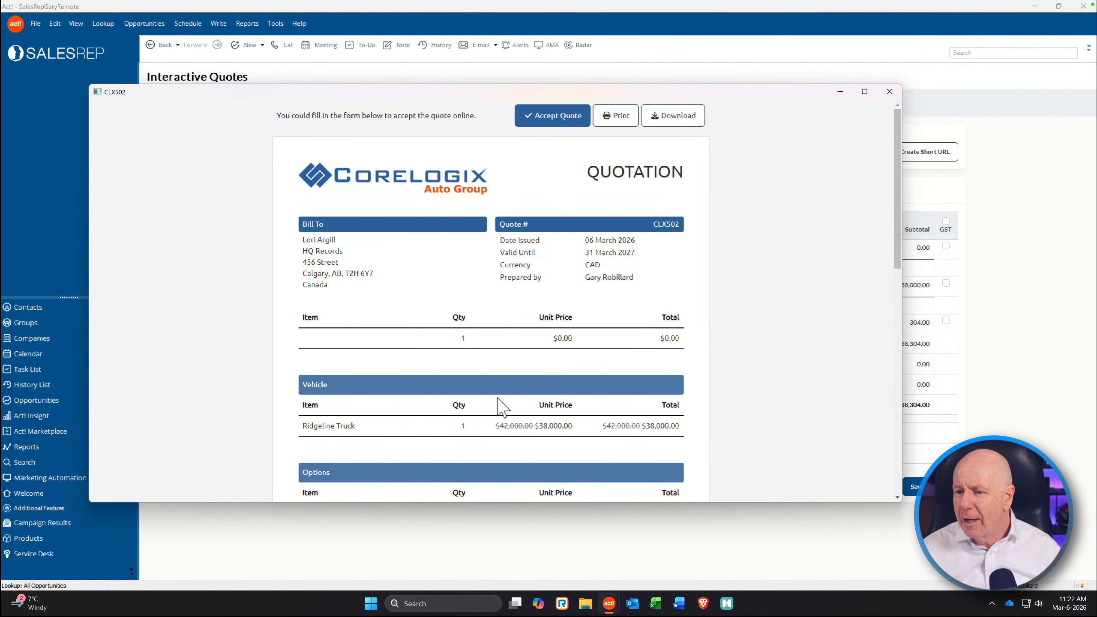
left_click(889, 91)
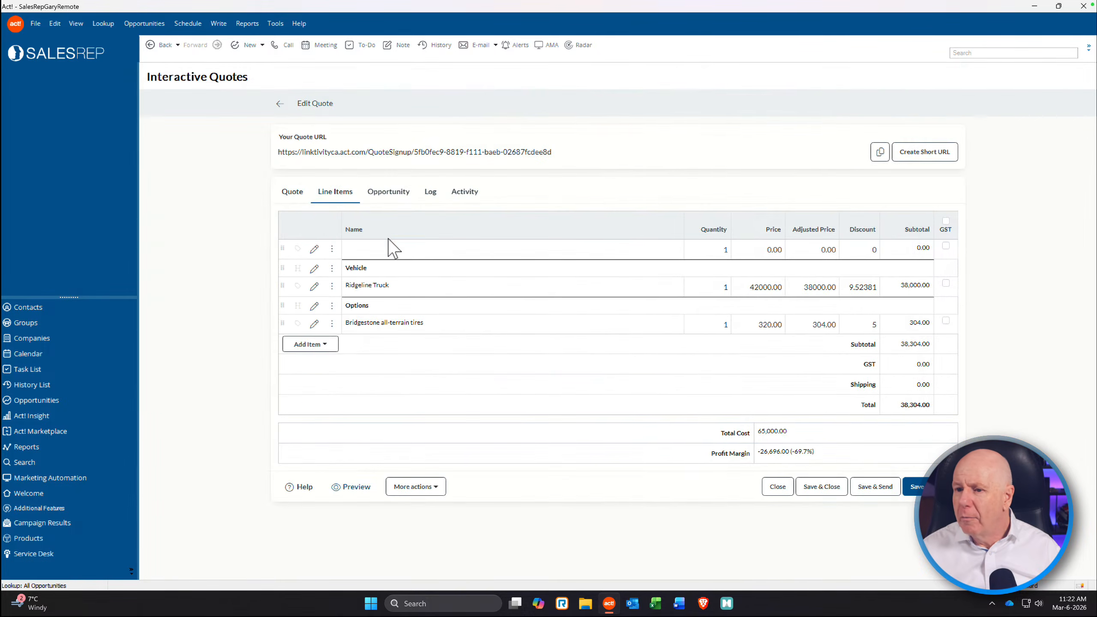
Step: Review the new quote's general details and return to the list of quotes
left_click(298, 199)
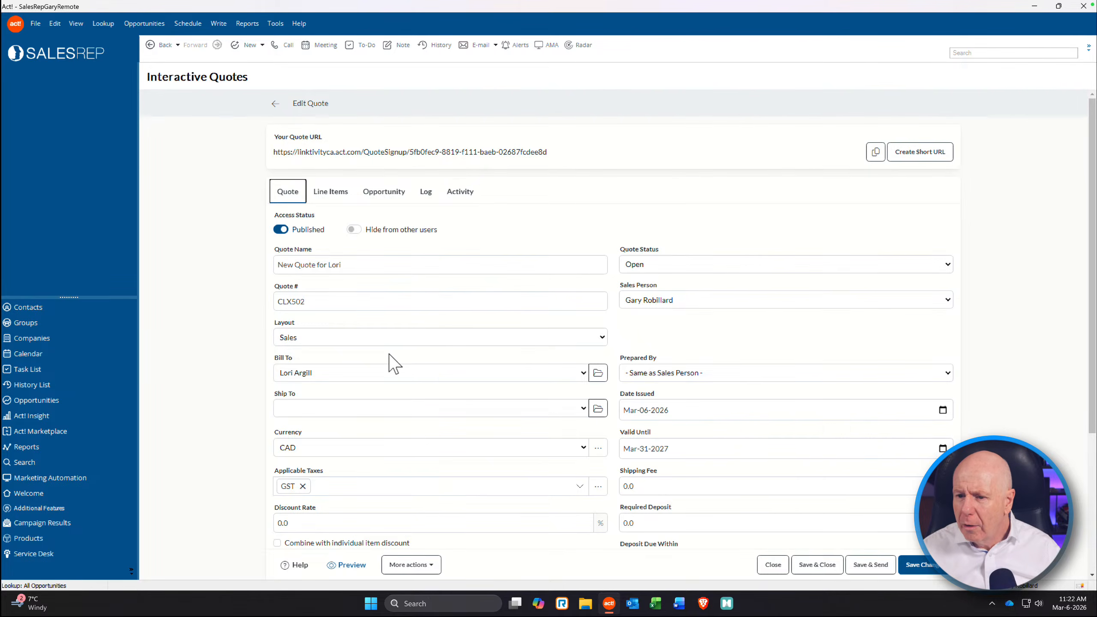
scroll(403, 474, "down", 1)
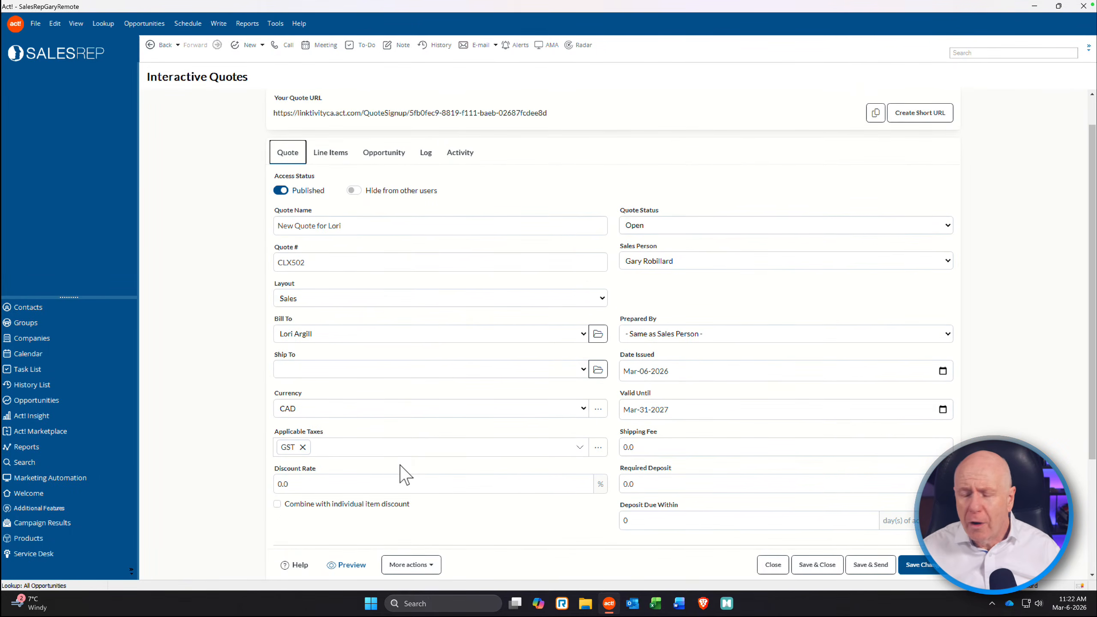
scroll(403, 474, "down", 1)
scroll(388, 432, "up", 2)
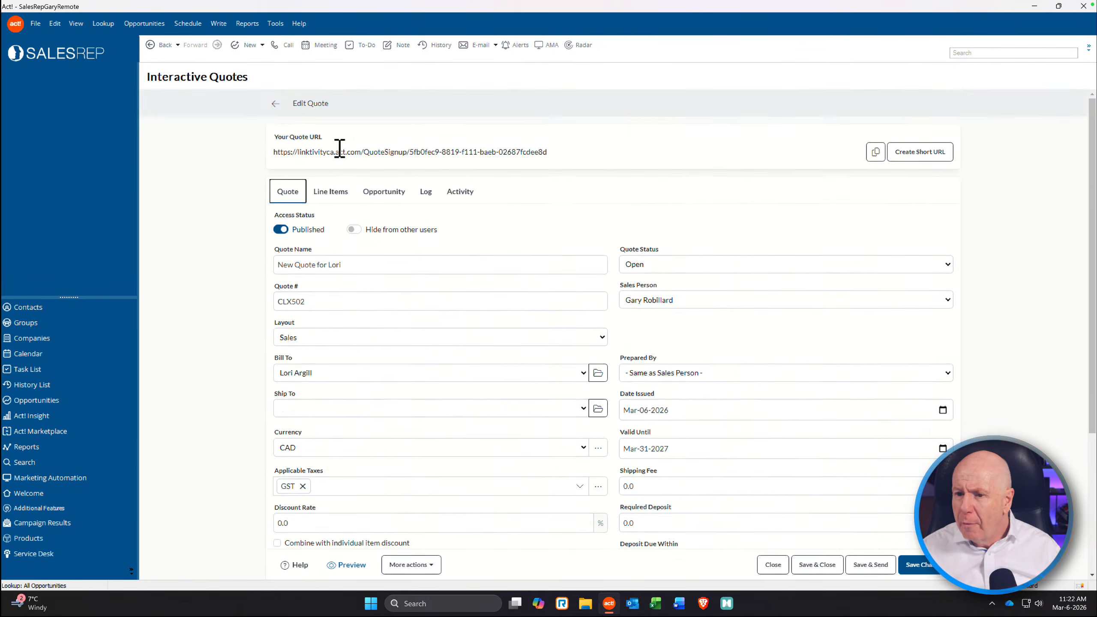
left_click(274, 104)
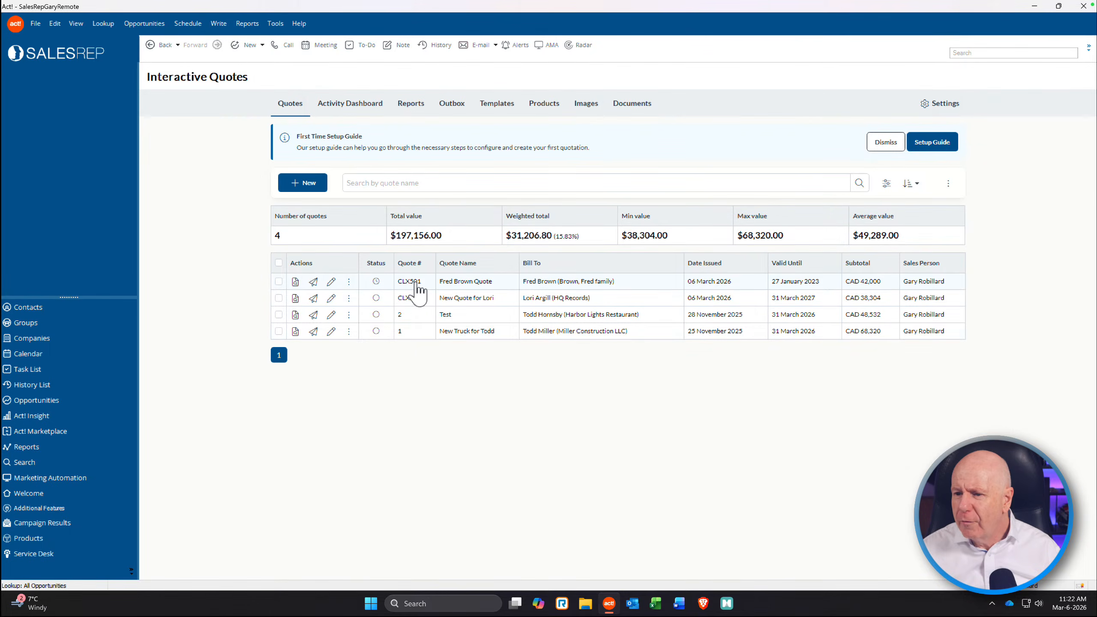
Step: Open the New Truck quote issued 25 November 2025 and examine its general details, opportunity, log and activity
left_click(332, 330)
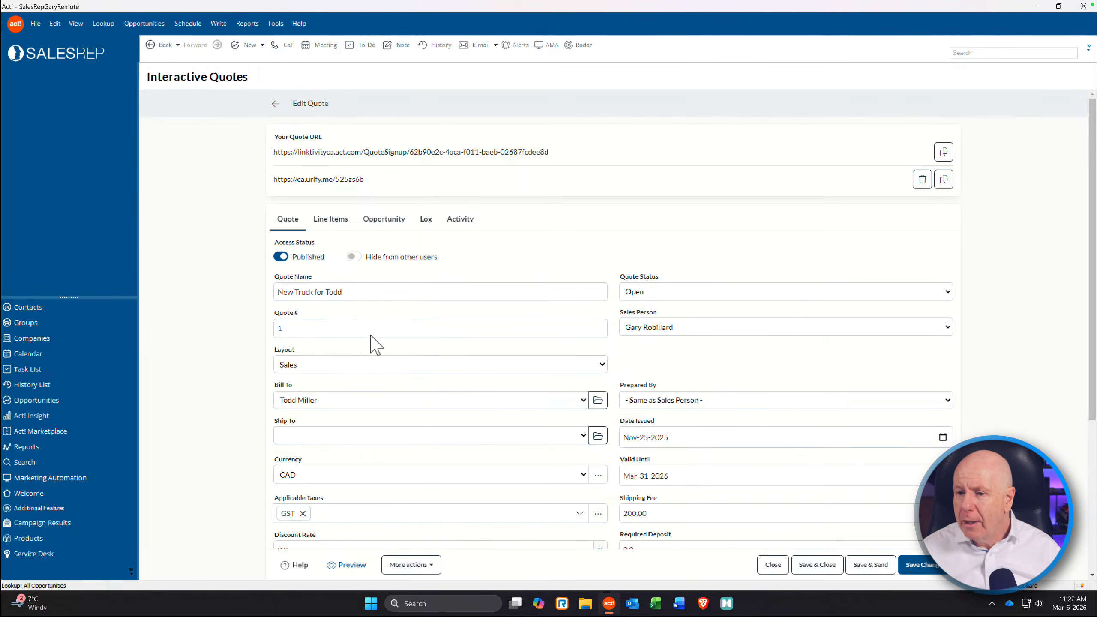
scroll(434, 331, "down", 5)
scroll(433, 329, "up", 2)
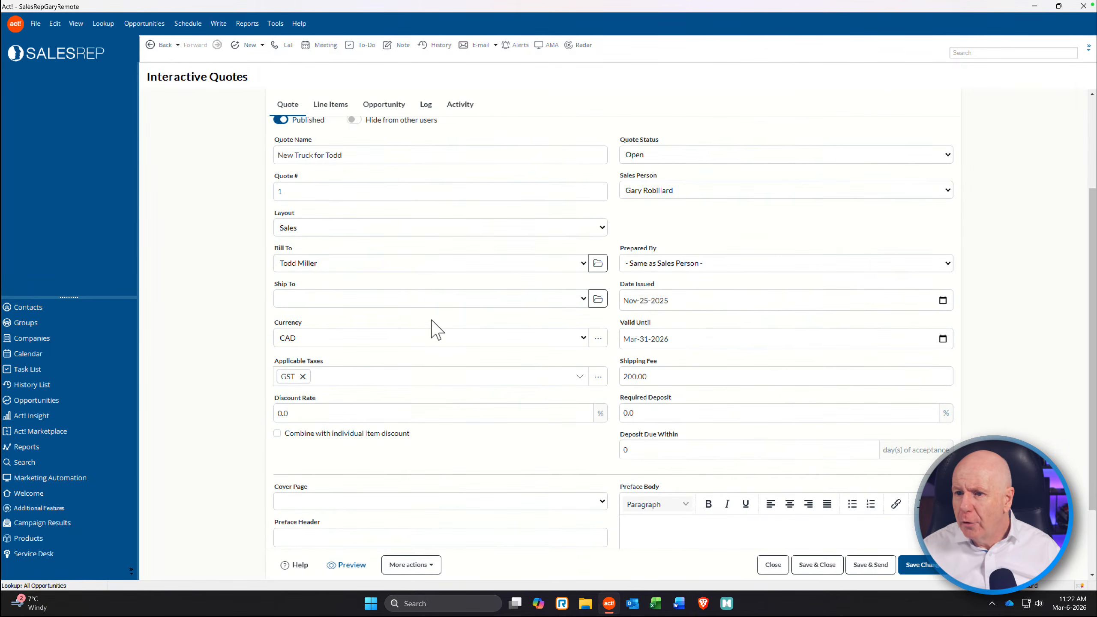
left_click(370, 115)
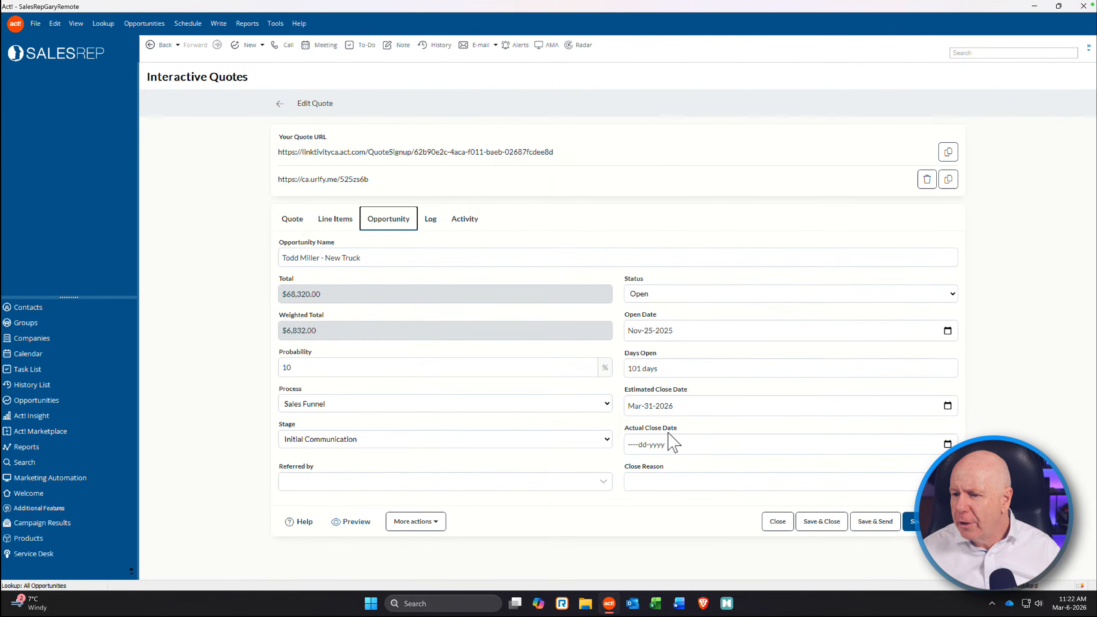
left_click(330, 218)
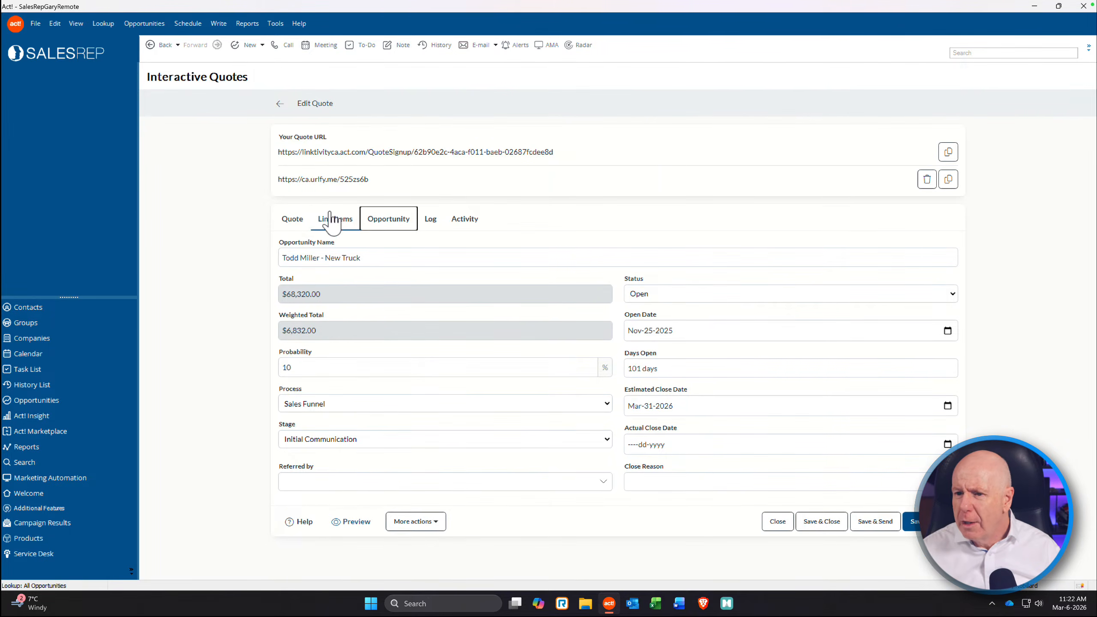
left_click(387, 220)
left_click(430, 222)
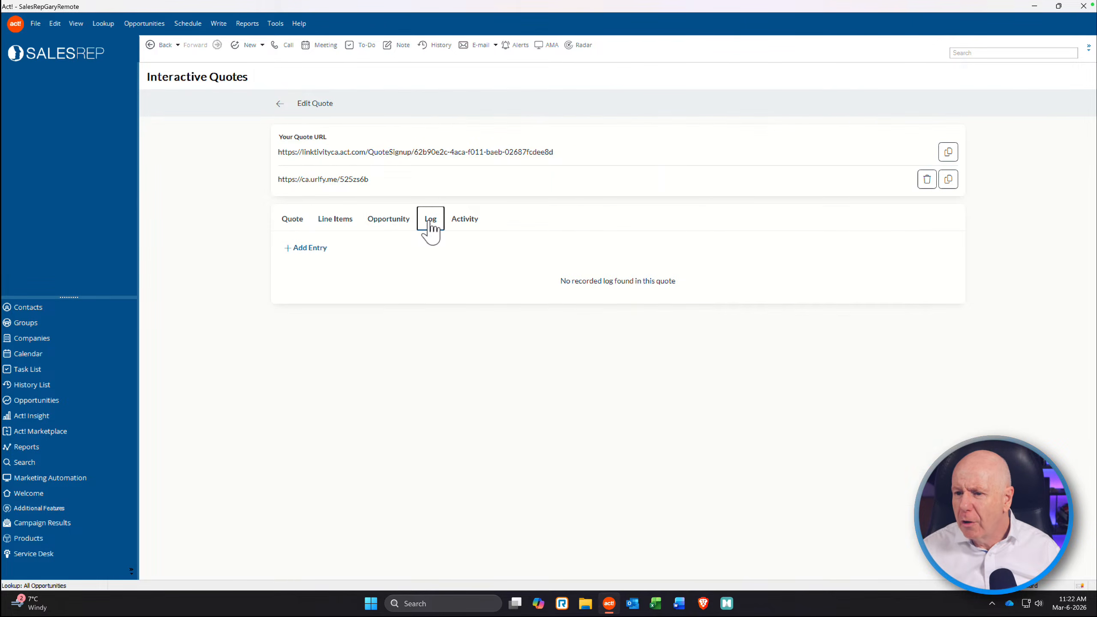
left_click(465, 224)
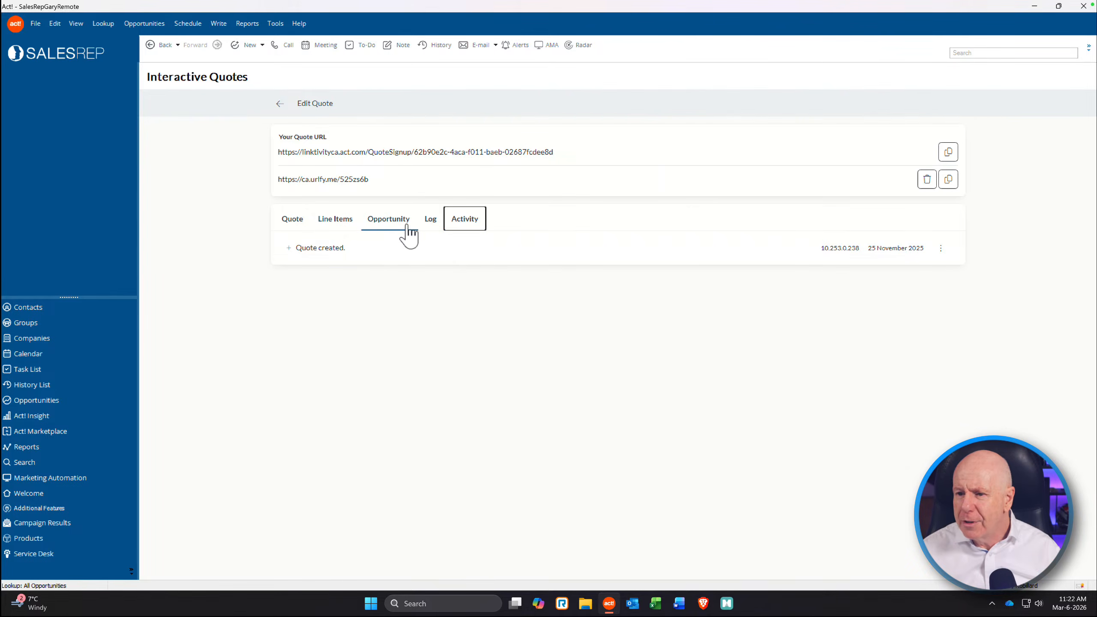
Step: Examine the older New Truck quote's line items and preview the quotation down to its totals
left_click(345, 220)
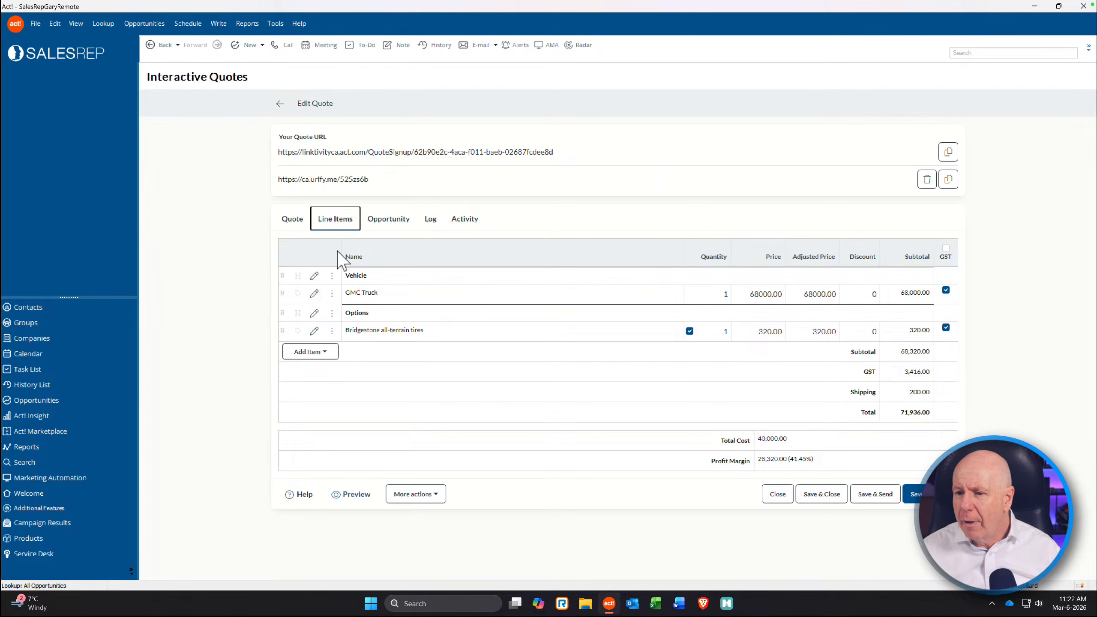
left_click(357, 494)
scroll(482, 320, "down", 3)
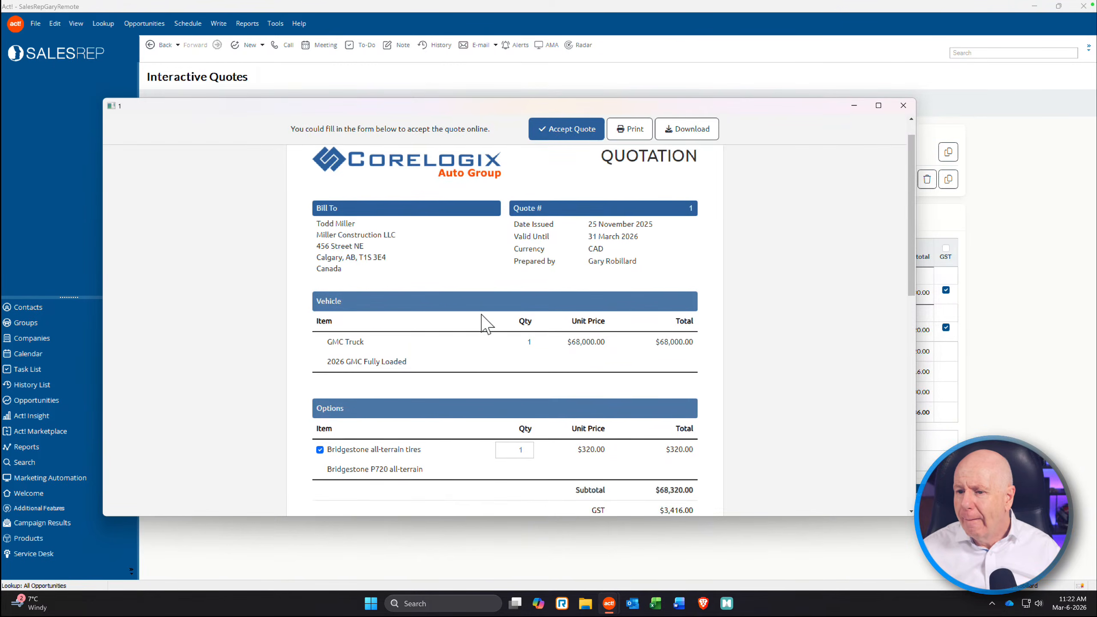
scroll(484, 323, "down", 1)
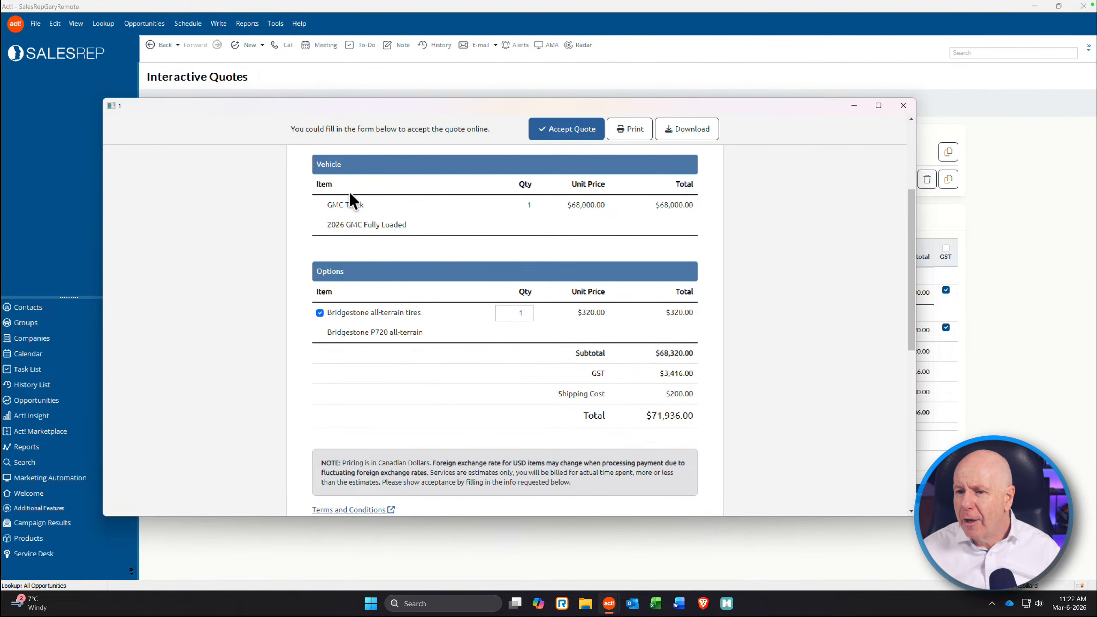
Step: Finish reviewing the quotation preview, close it, and save the quote as a template named "GMC Truck with Options"
scroll(373, 255, "up", 4)
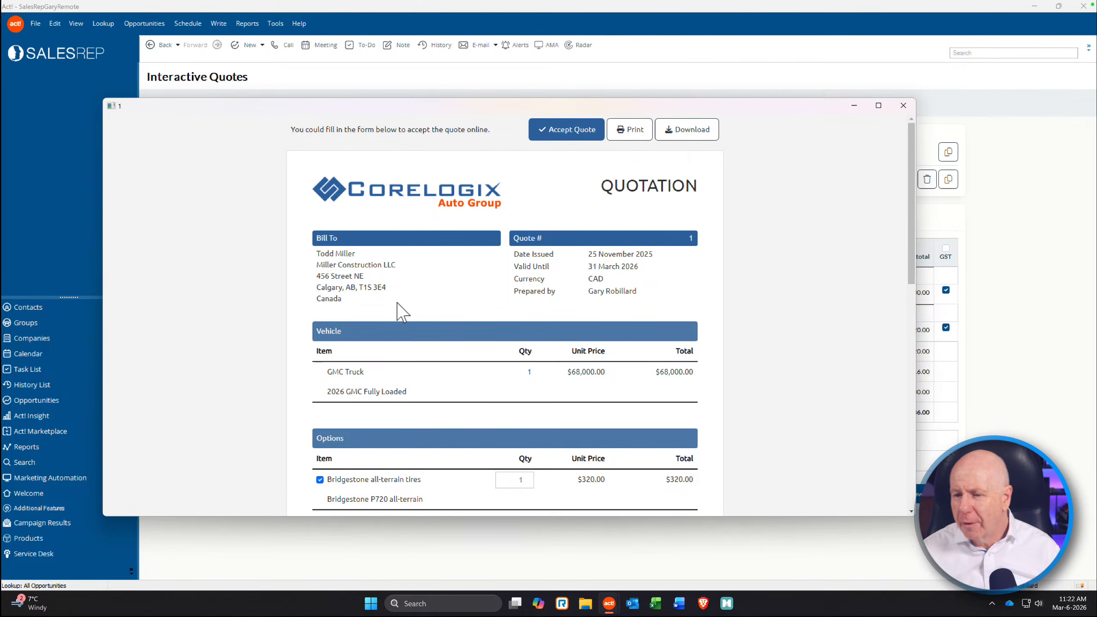
left_click(903, 105)
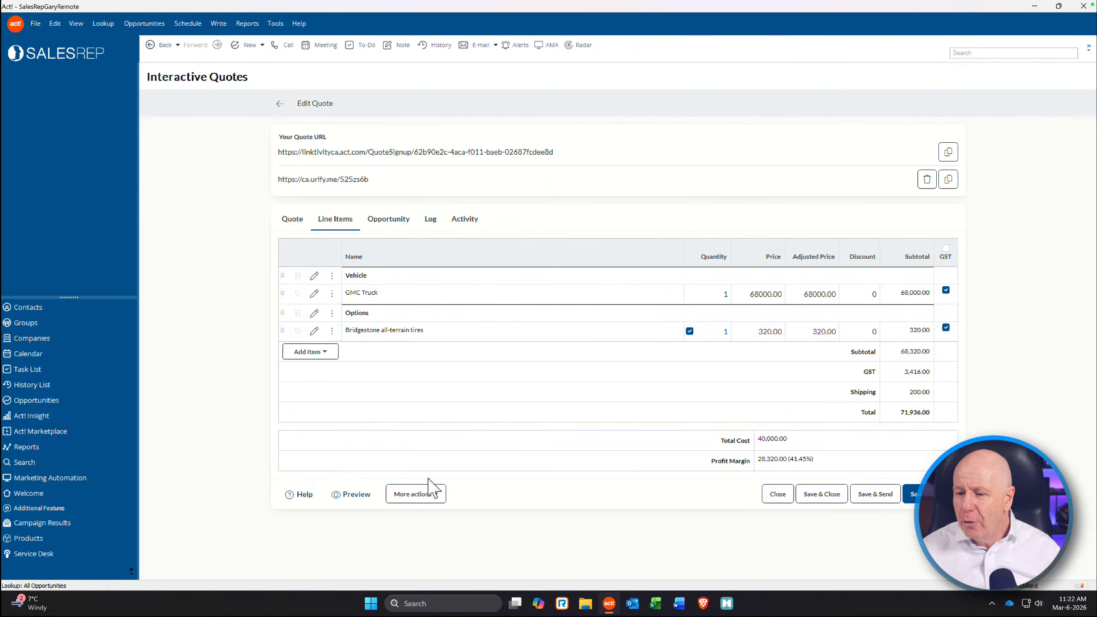
left_click(432, 495)
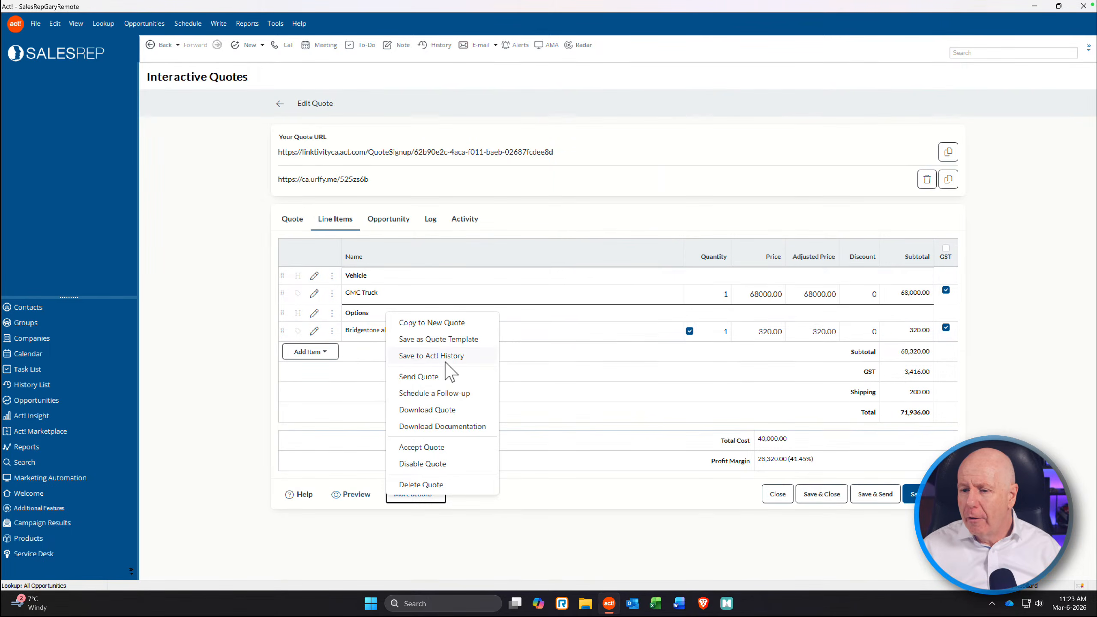
left_click(443, 336)
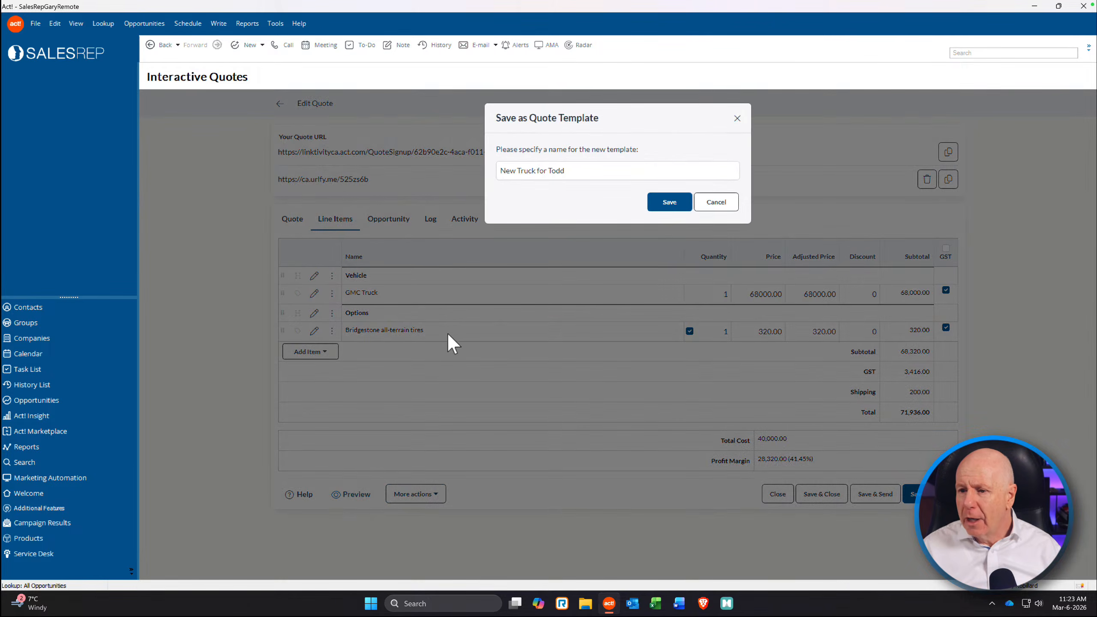
left_click_drag(568, 170, 497, 168)
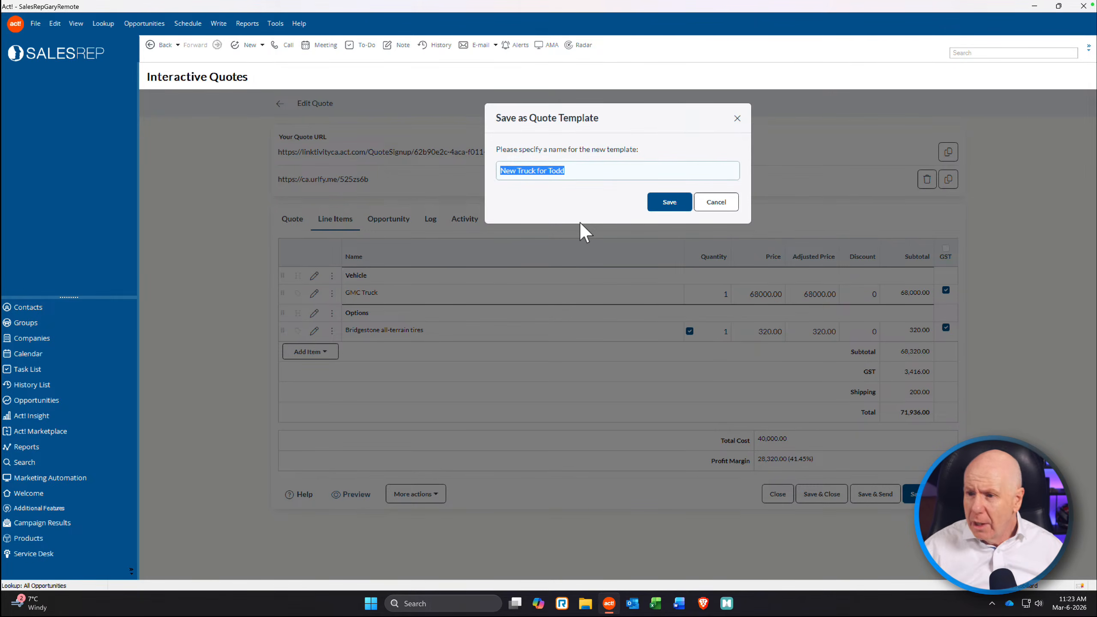
type("G")
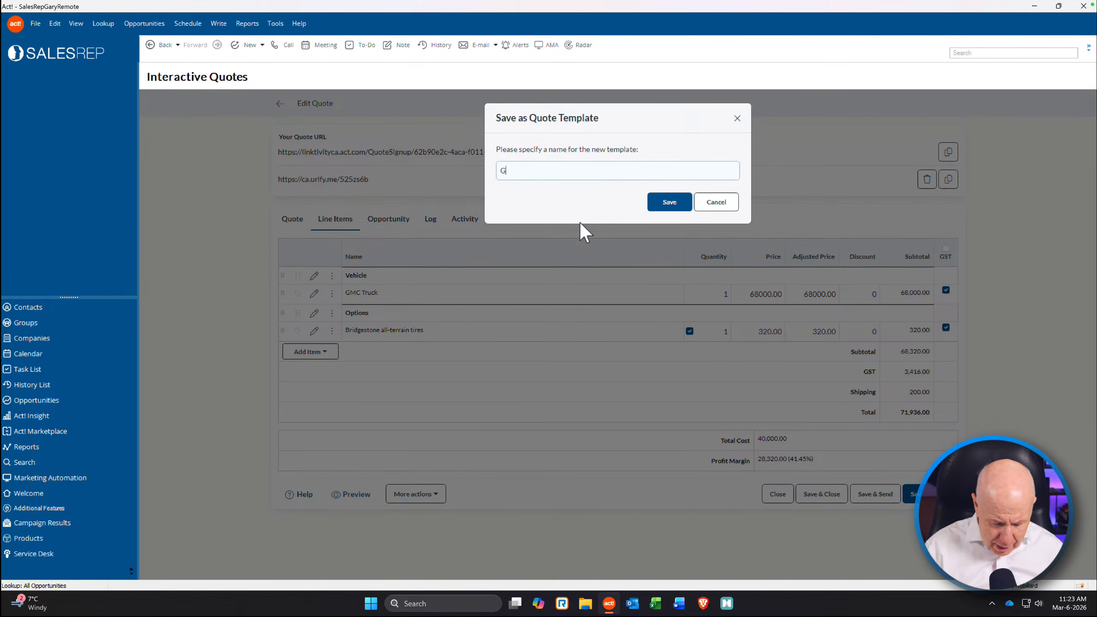
type("MC Tr")
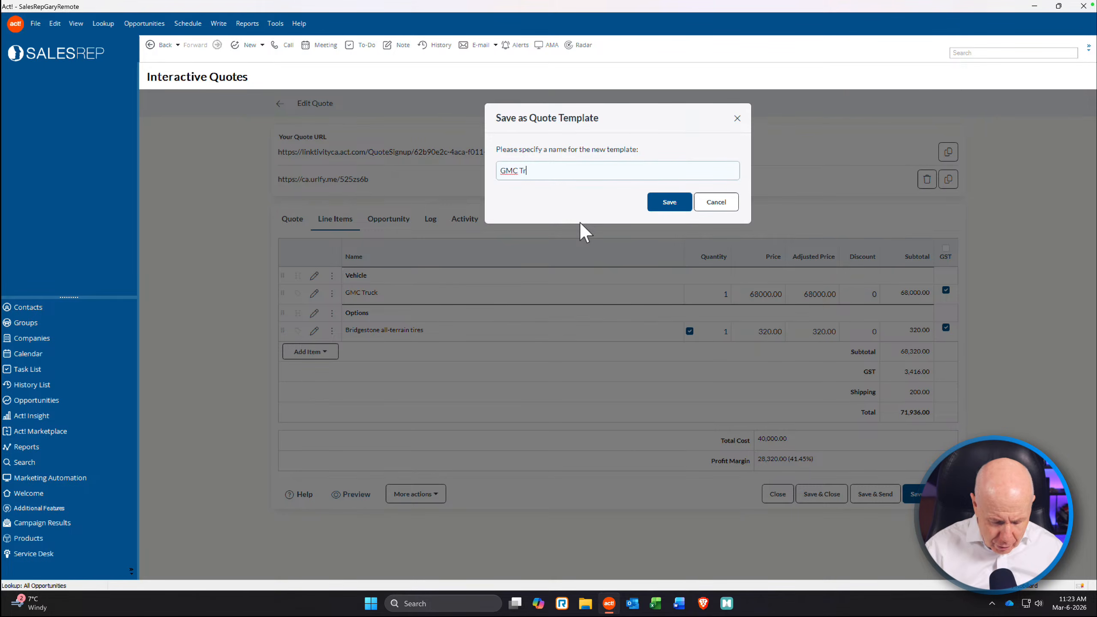
type("uck with")
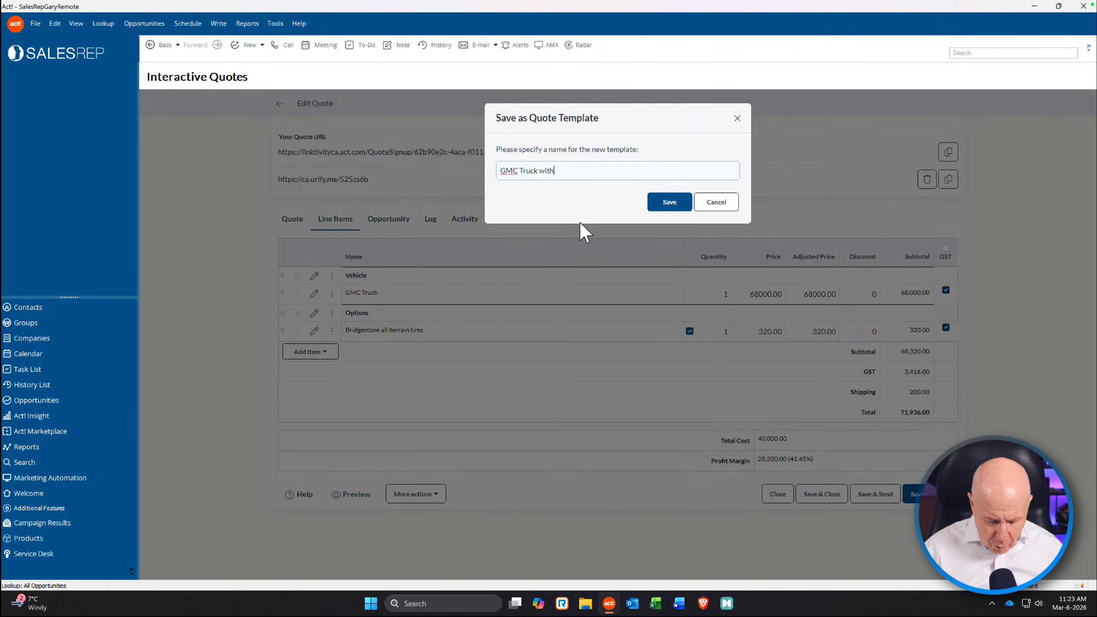
type(" Options")
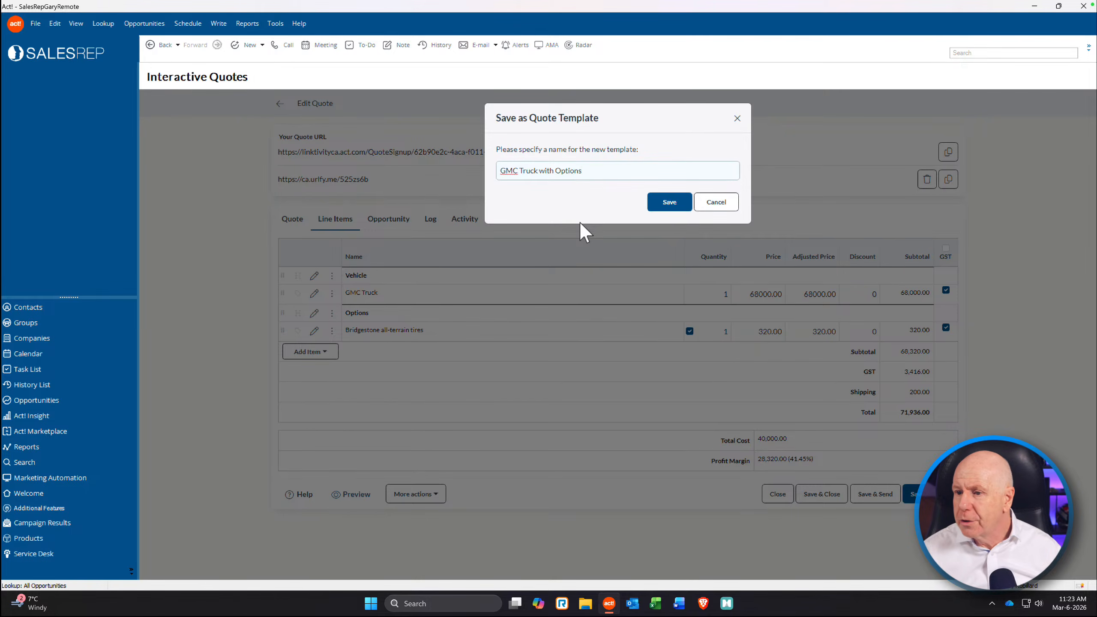
left_click(671, 207)
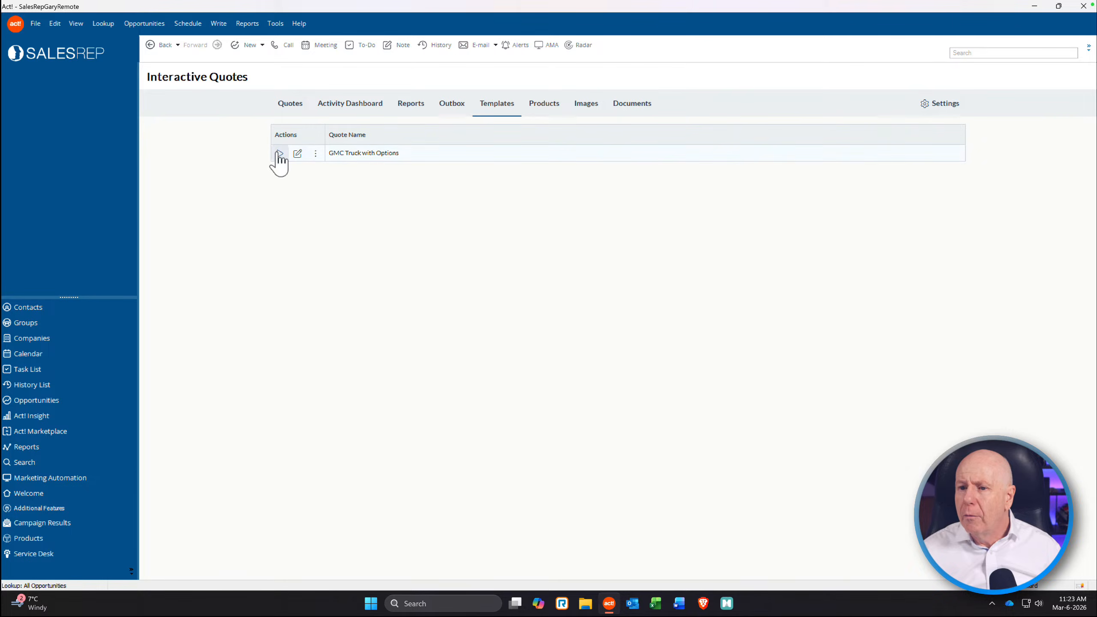
Step: Reopen Interactive Quotes and create a quote from the GMC Truck with Options template, named "New Quote" plus the customer's first name
left_click(161, 46)
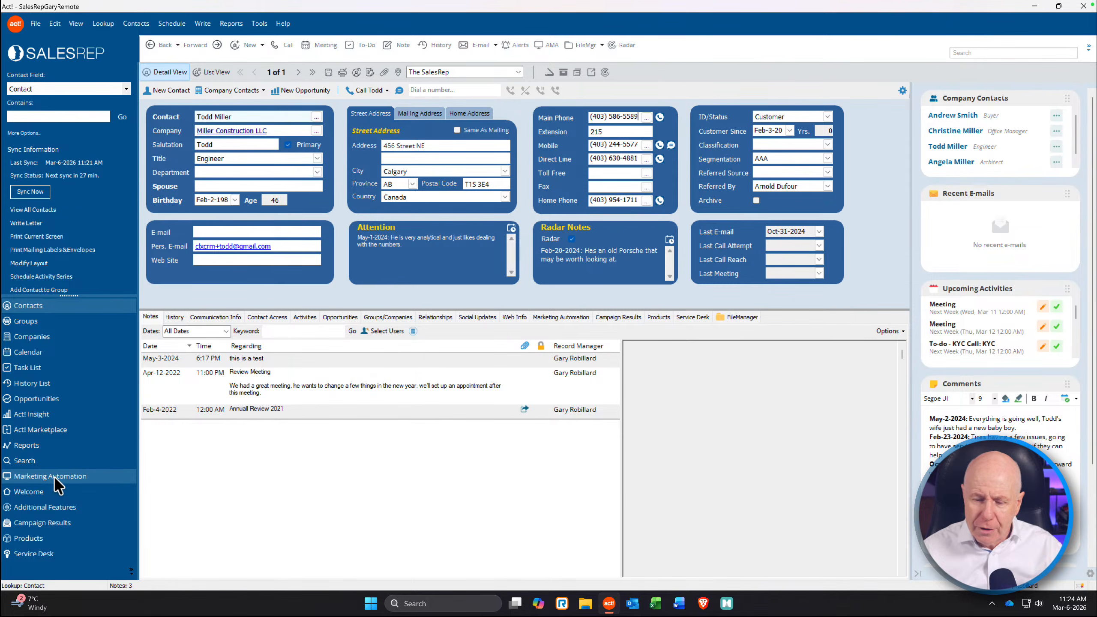
left_click(56, 506)
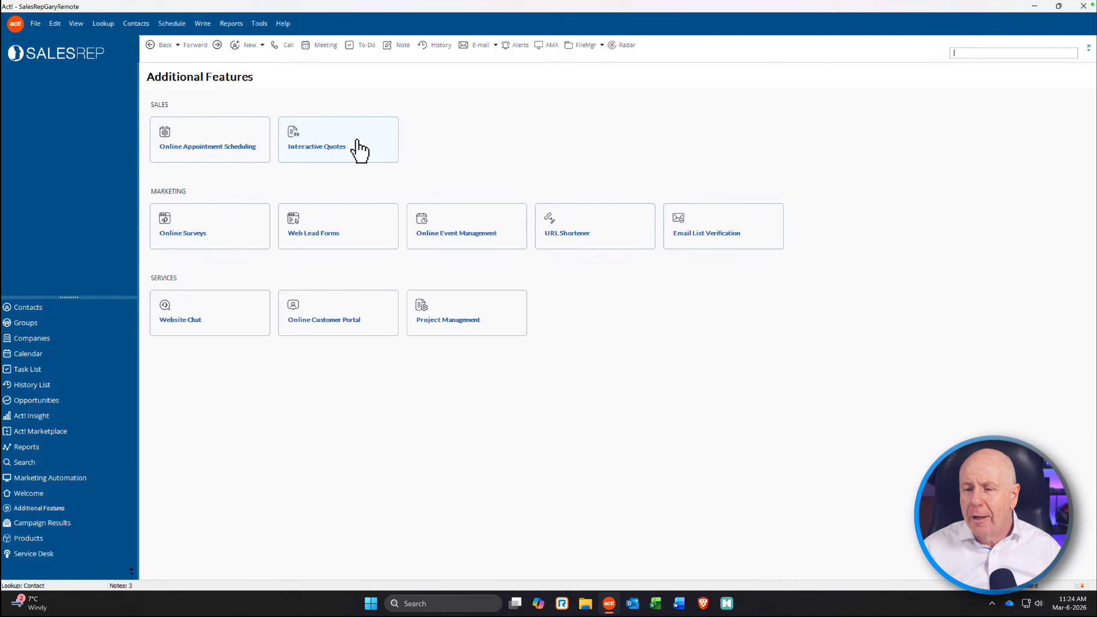
left_click(339, 148)
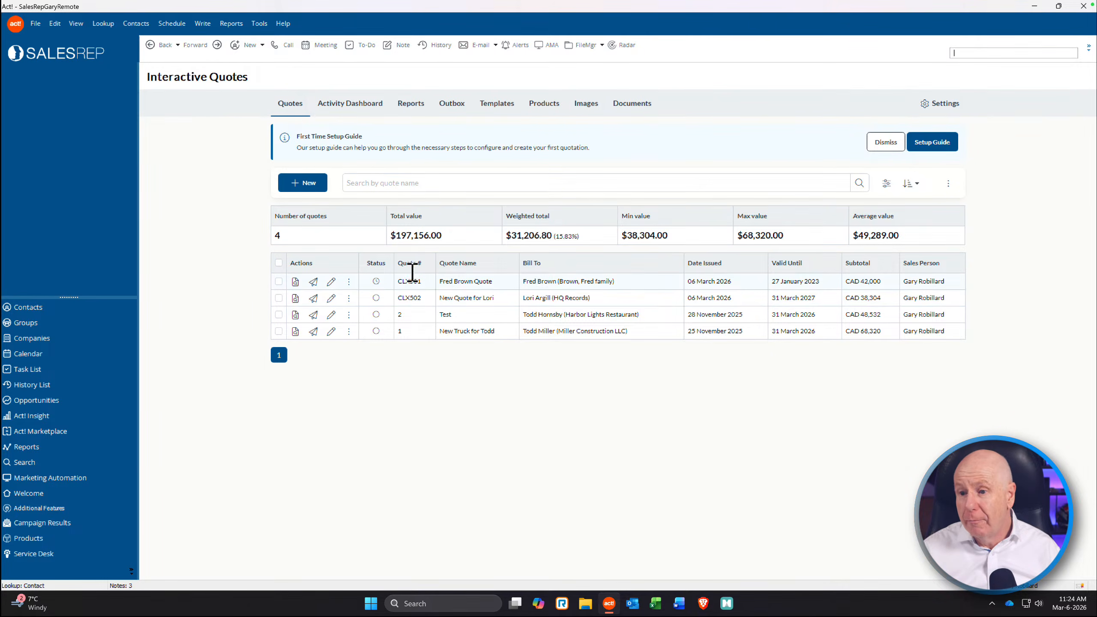
left_click(303, 185)
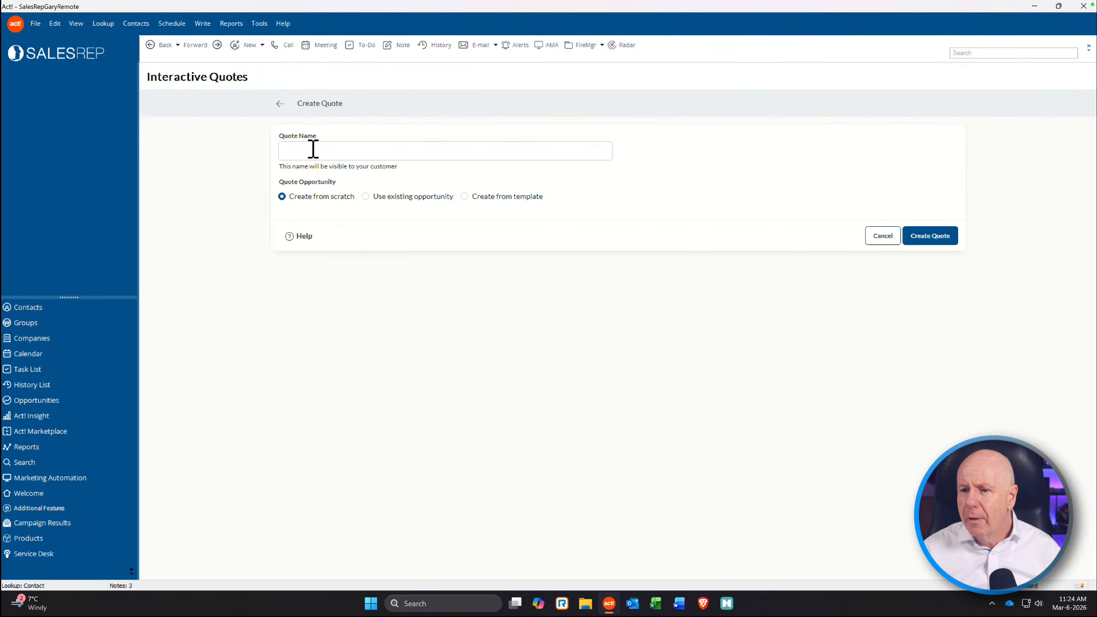
left_click(312, 151)
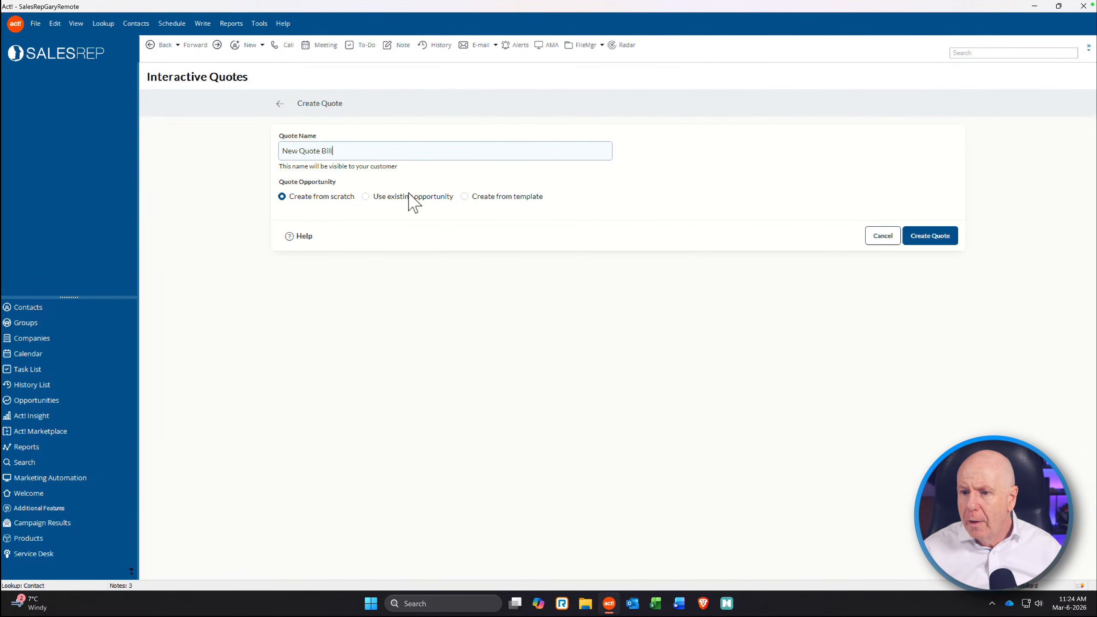
left_click(465, 197)
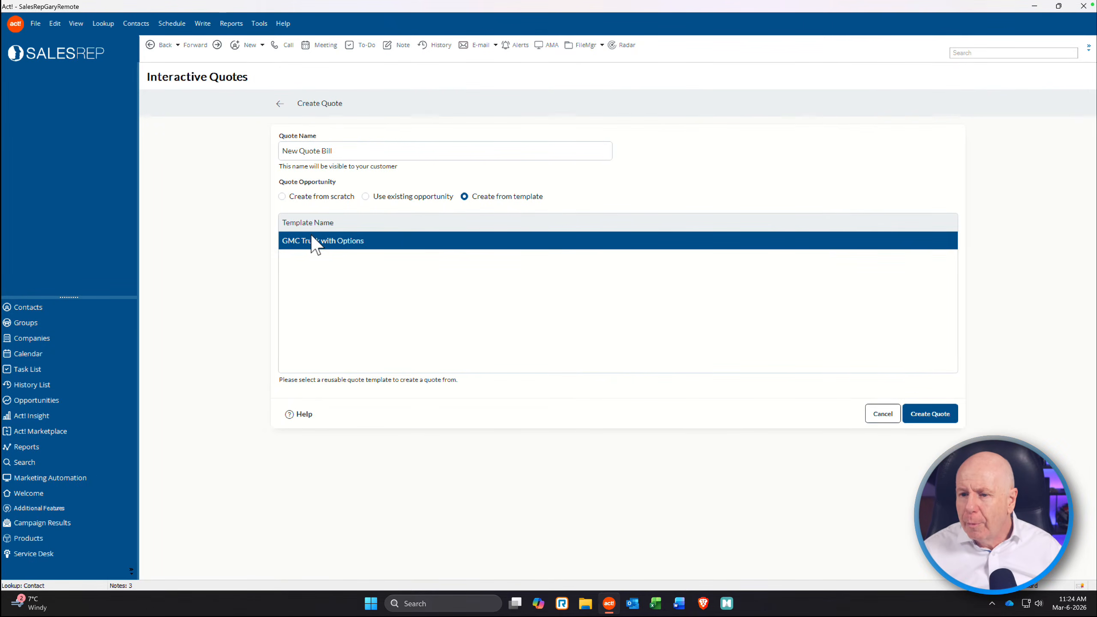
left_click(924, 417)
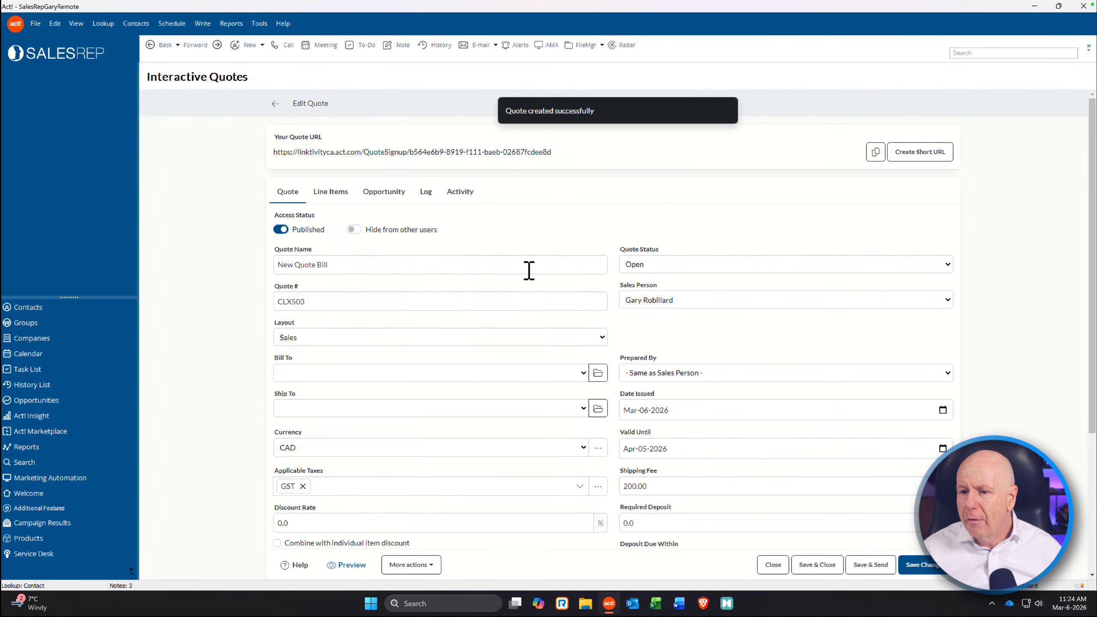
Step: Look up the existing contact at Bass Technical Services by first name and assign it as the quote's Bill To
left_click(307, 373)
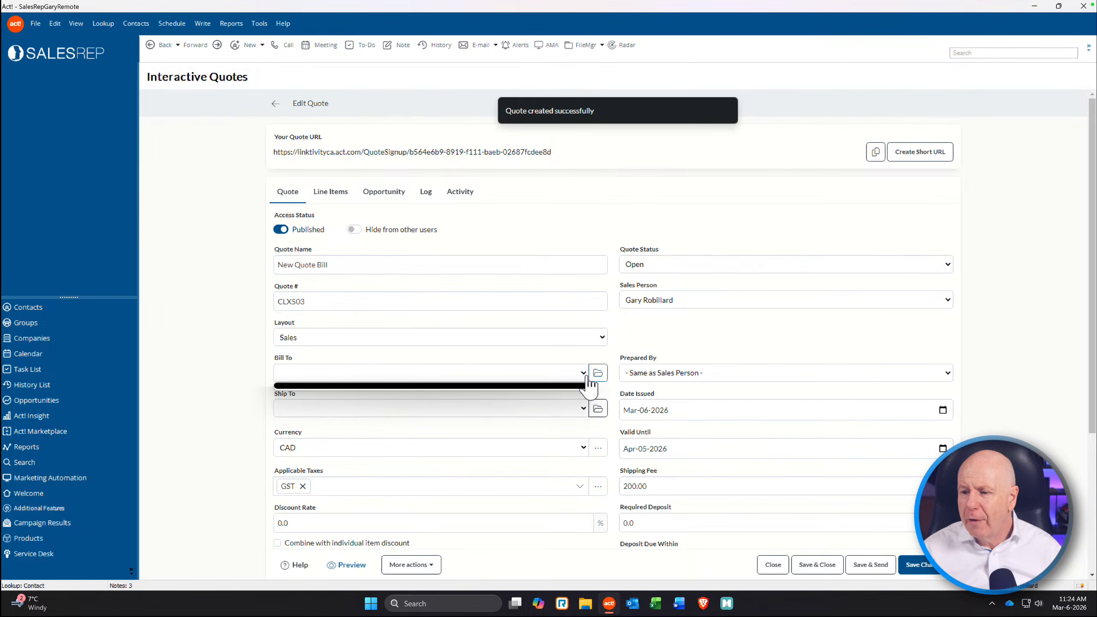
left_click(591, 373)
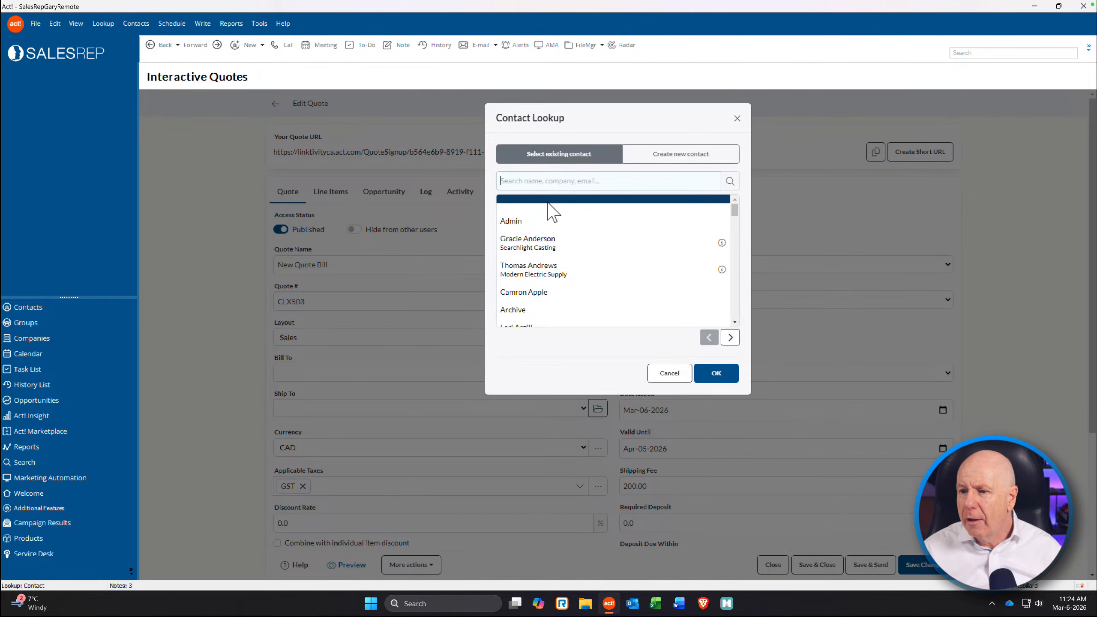
type("bill")
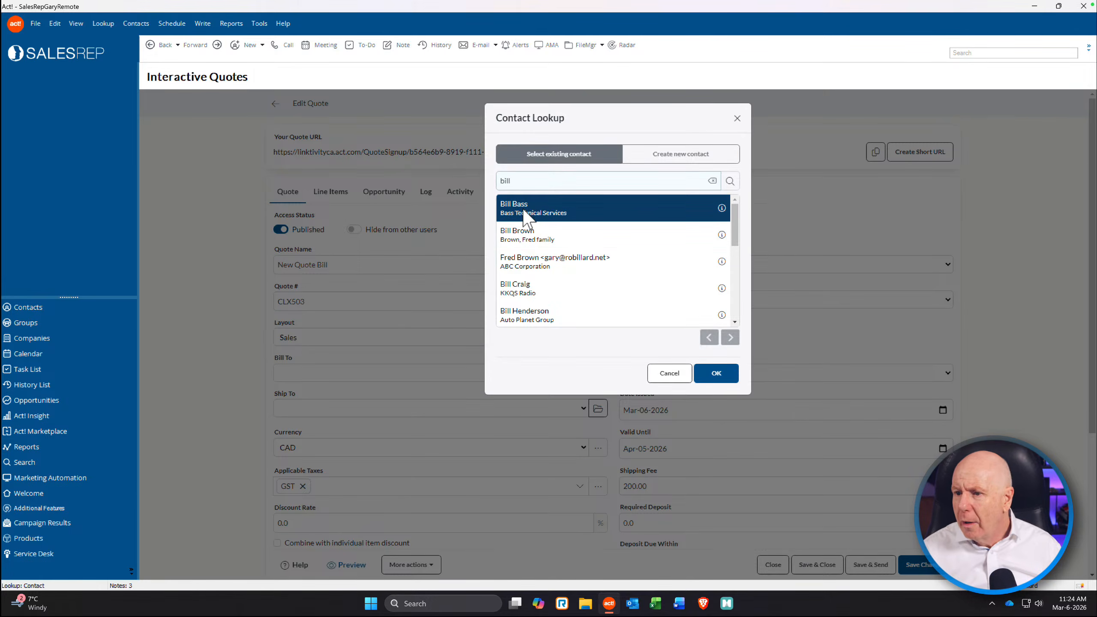
left_click(534, 211)
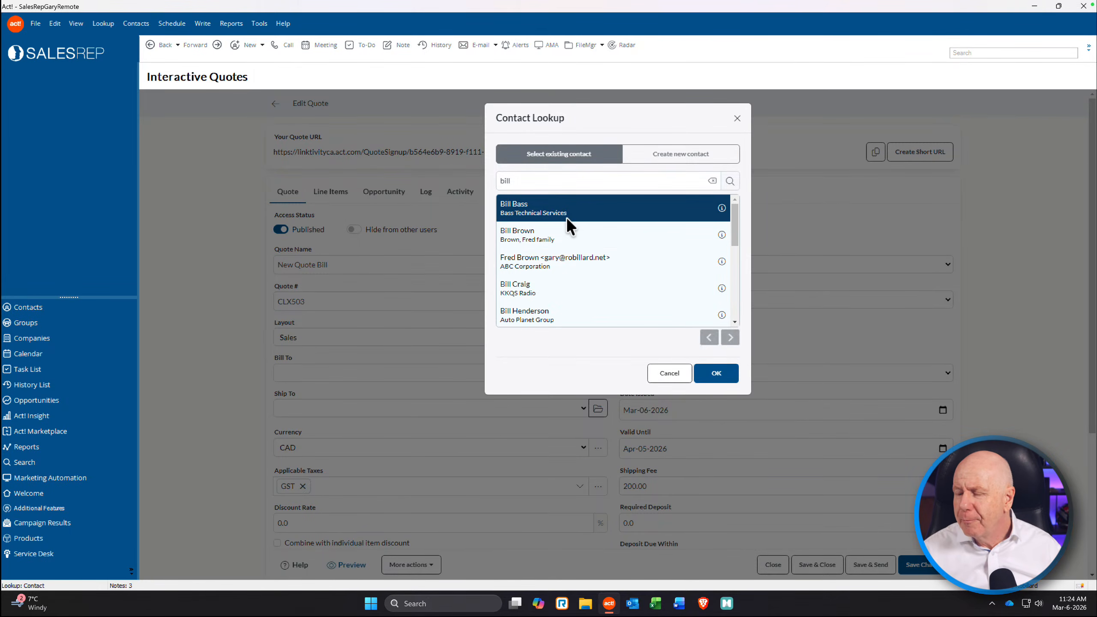
left_click(700, 371)
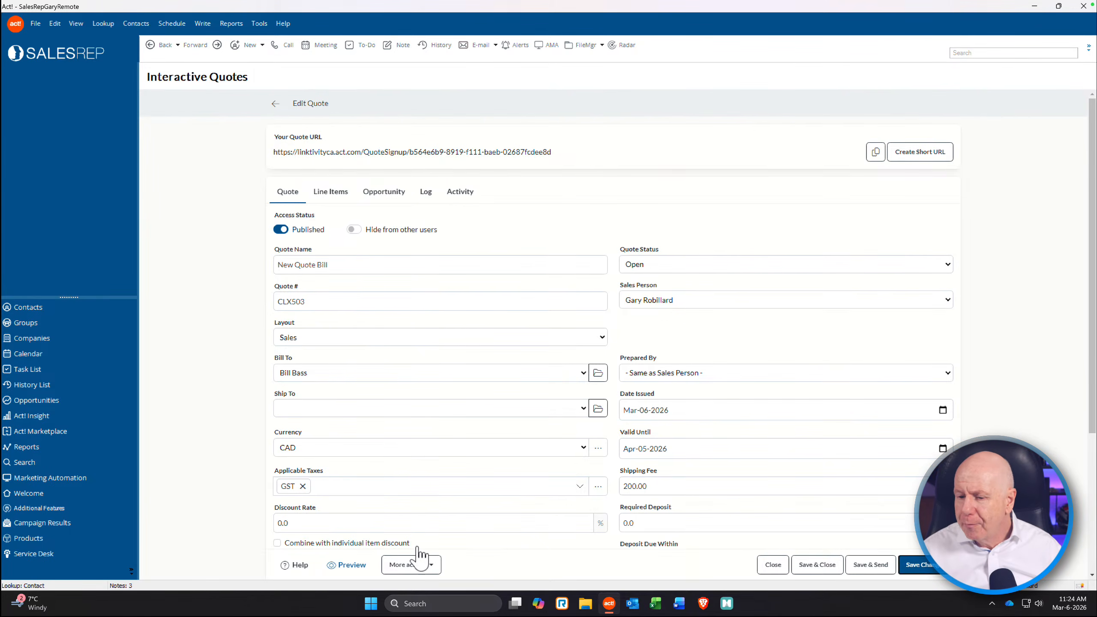
Step: Preview the template-based quote, checking its billing details, line items and totals, and return to the list of quotes
left_click(344, 563)
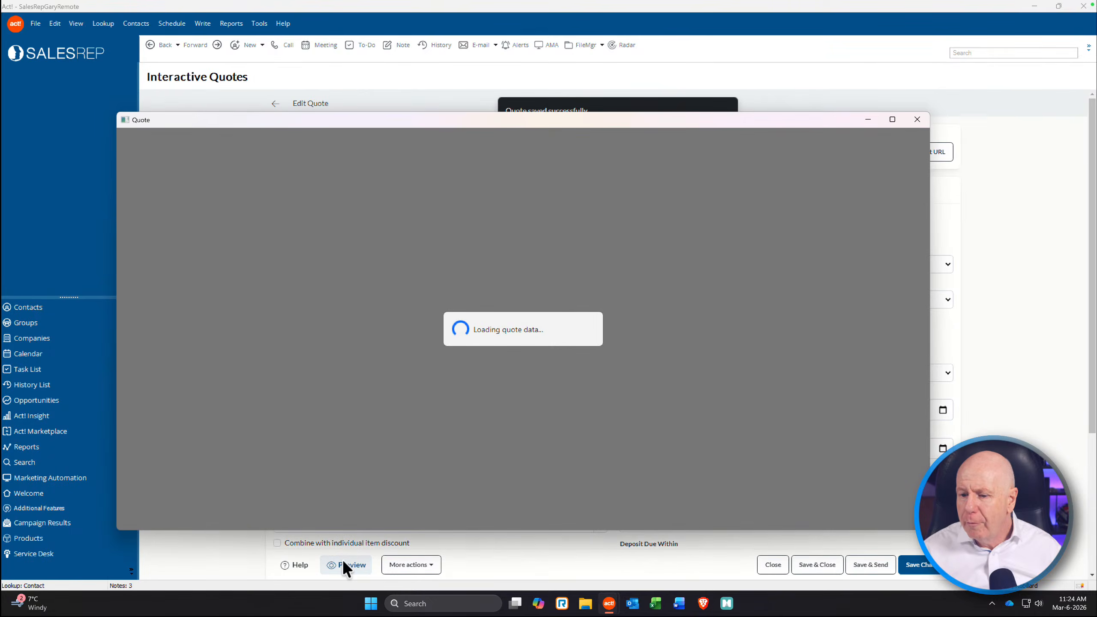
scroll(411, 315, "down", 1)
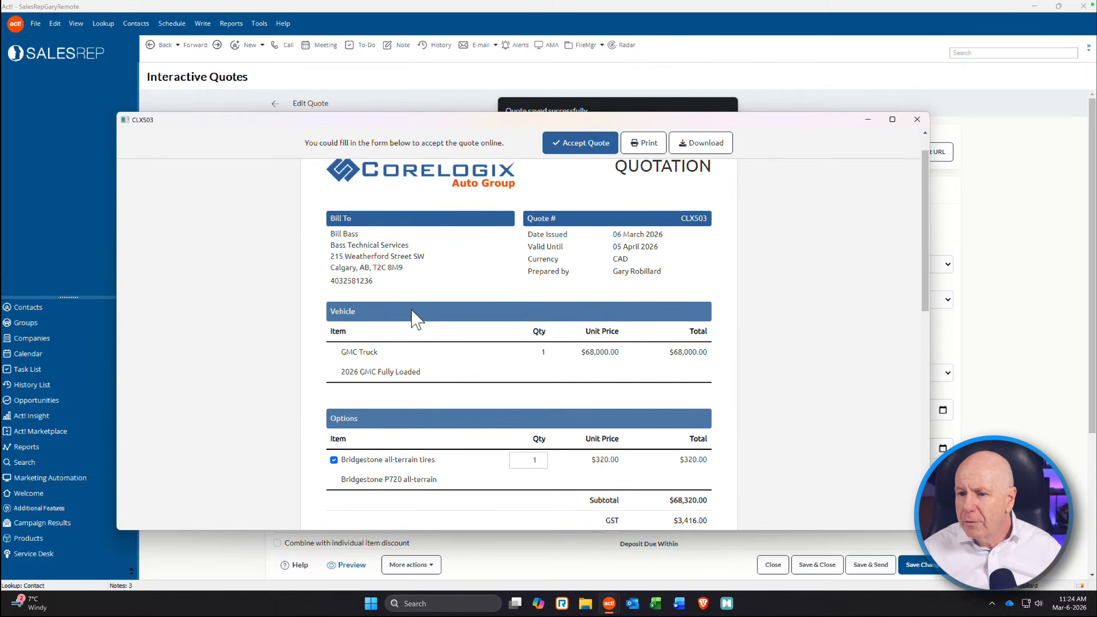
scroll(410, 322, "down", 1)
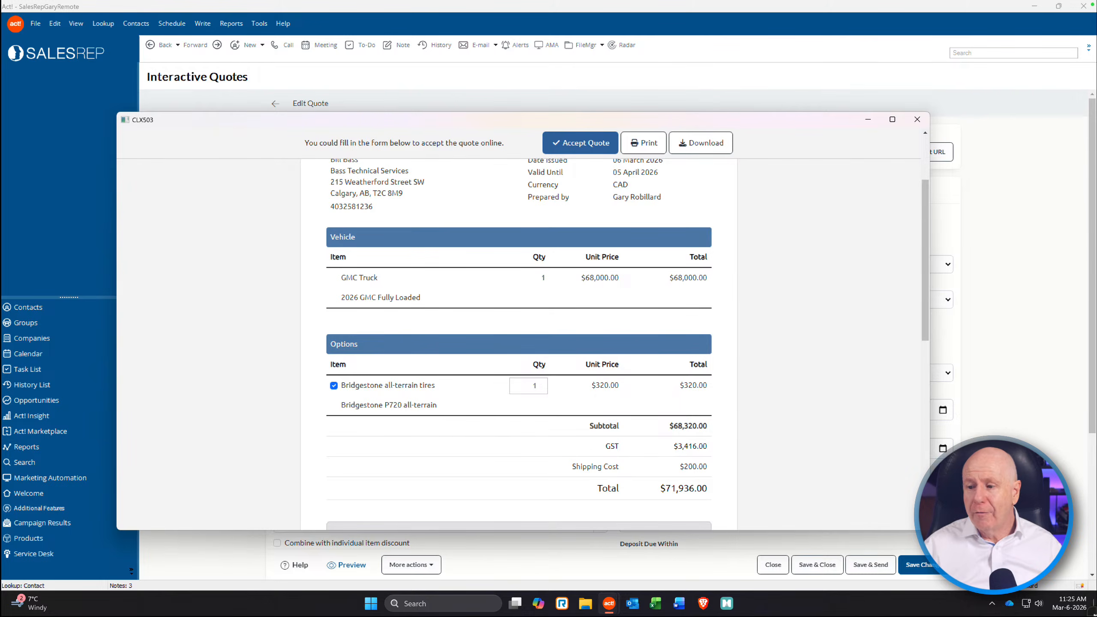
left_click(916, 119)
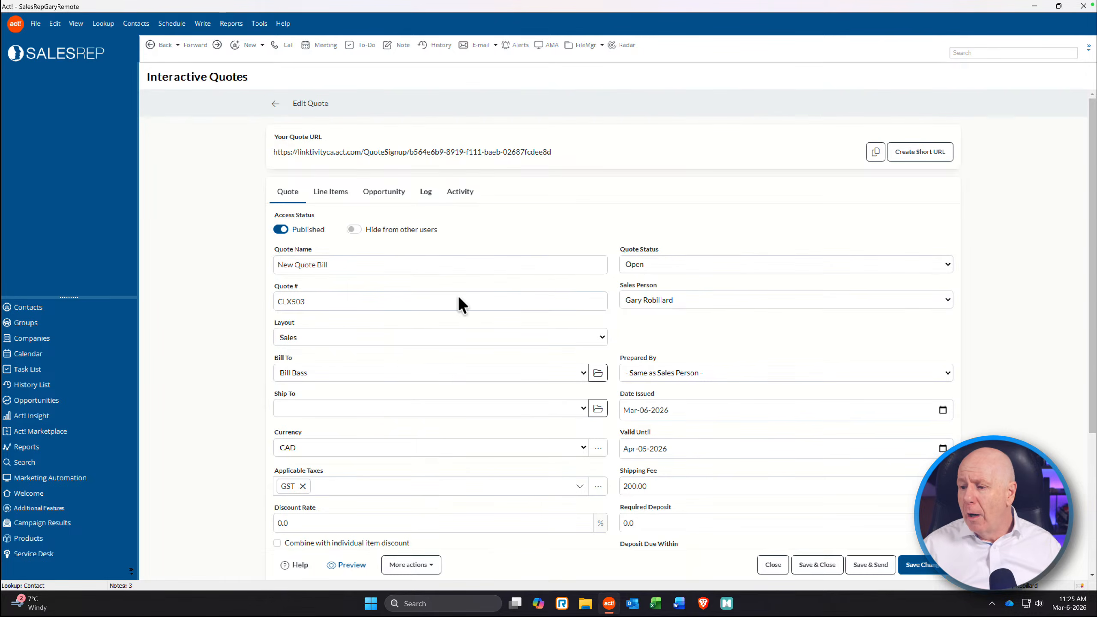
left_click(782, 570)
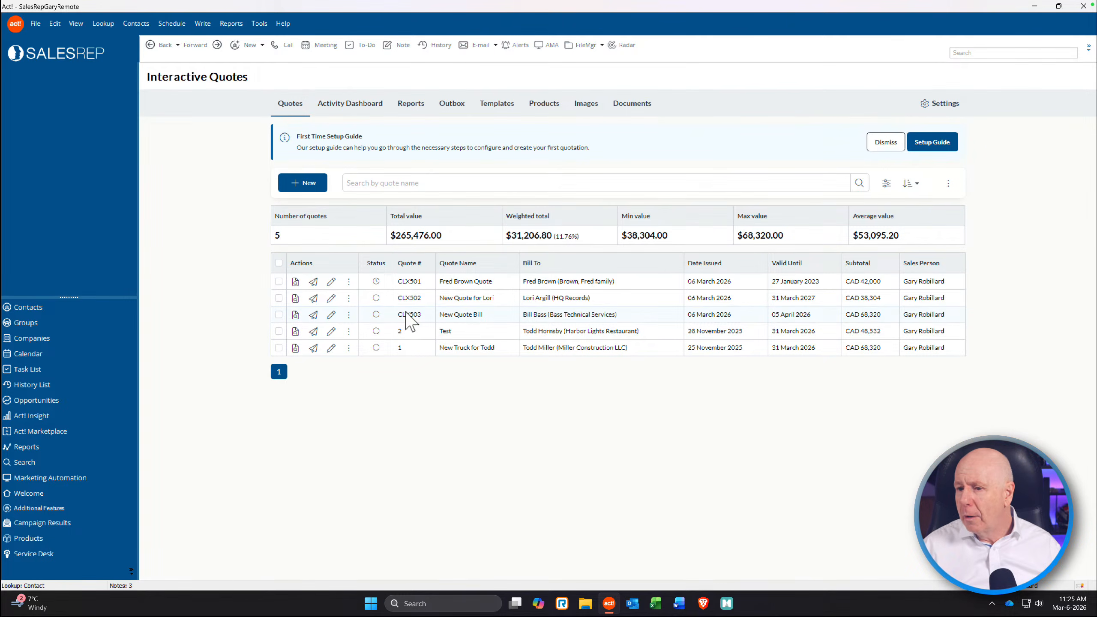